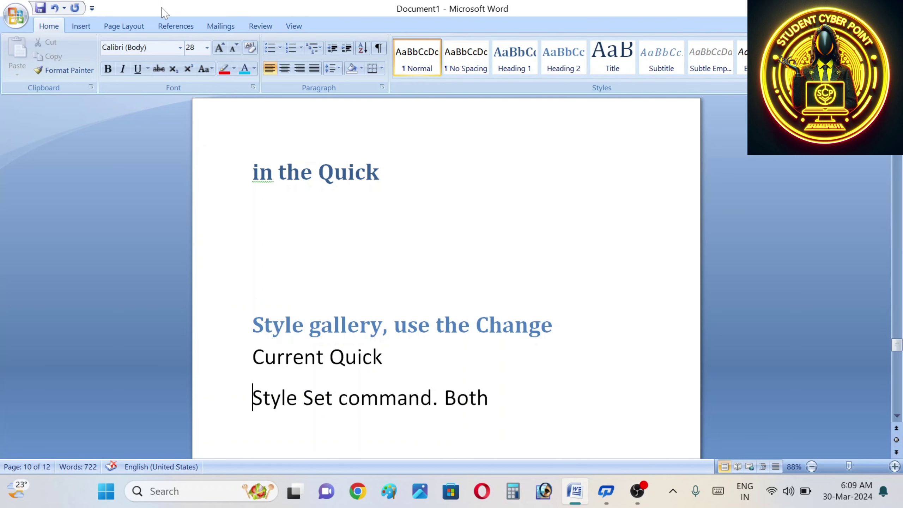
Step: Insert an Automatic Table 2 table of contents from the References tab
click(163, 26)
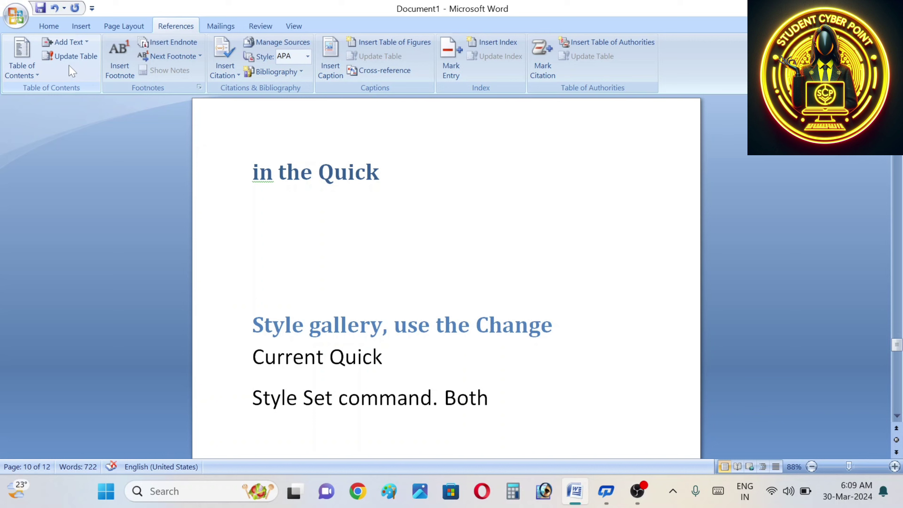
click(19, 75)
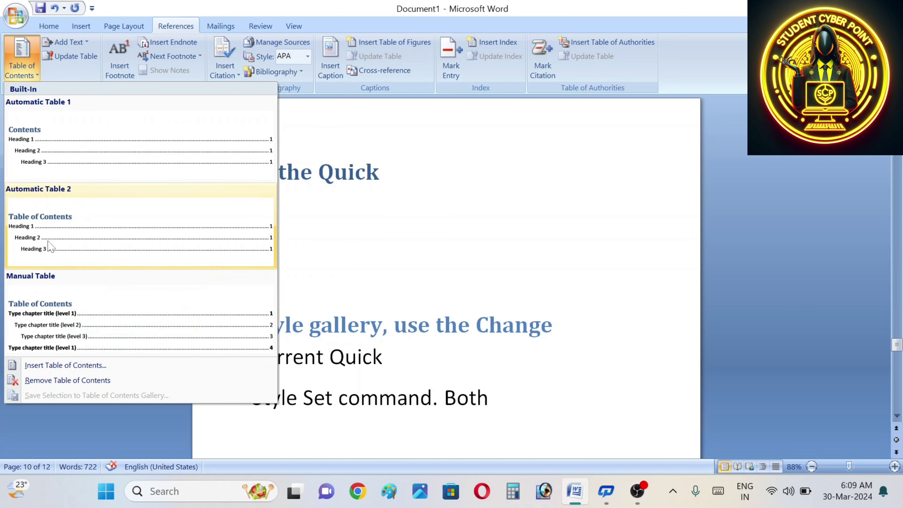
click(102, 237)
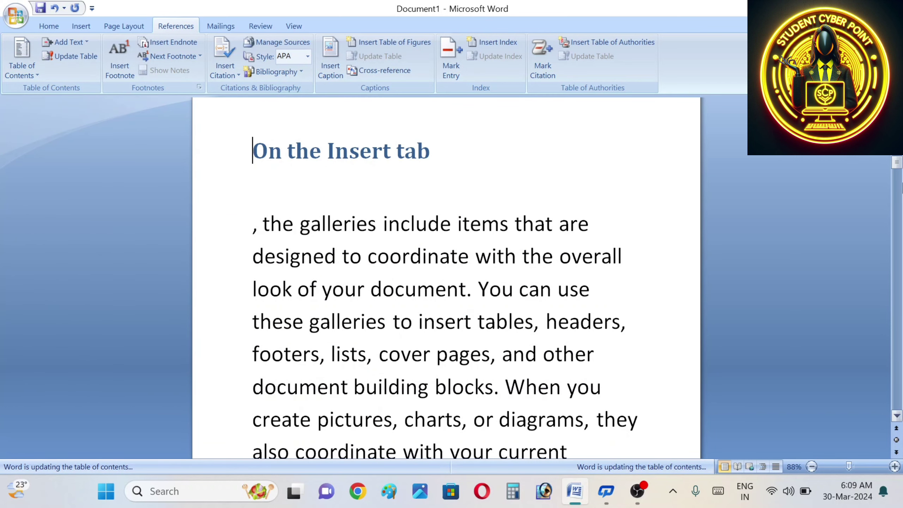
scroll(446, 277, up, 4)
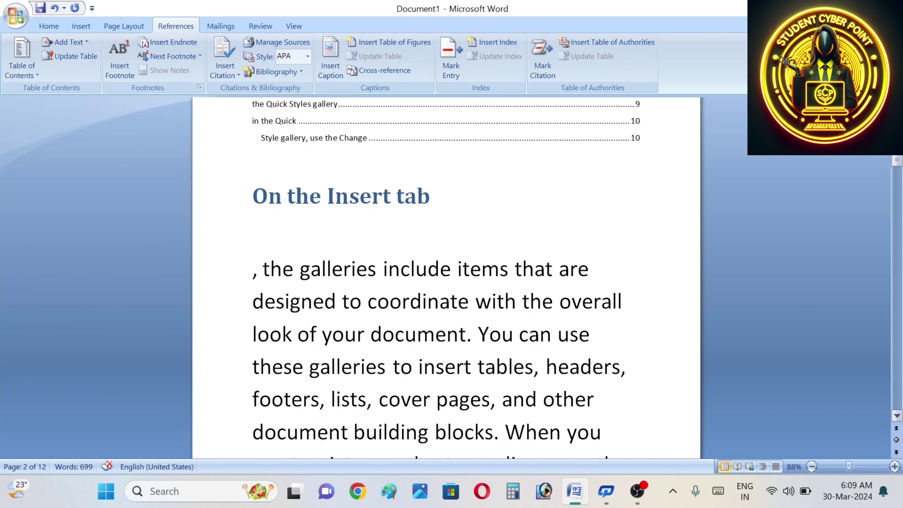
scroll(446, 278, up, 2)
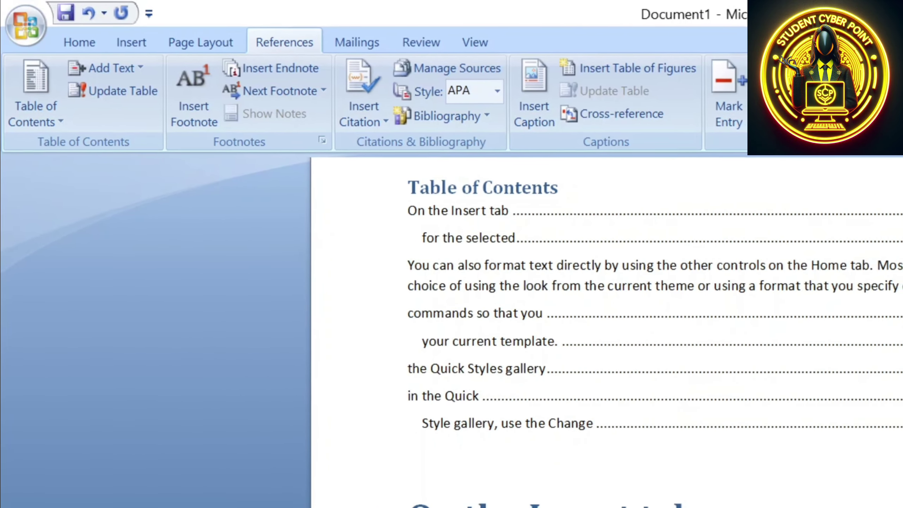
scroll(597, 323, up, 4)
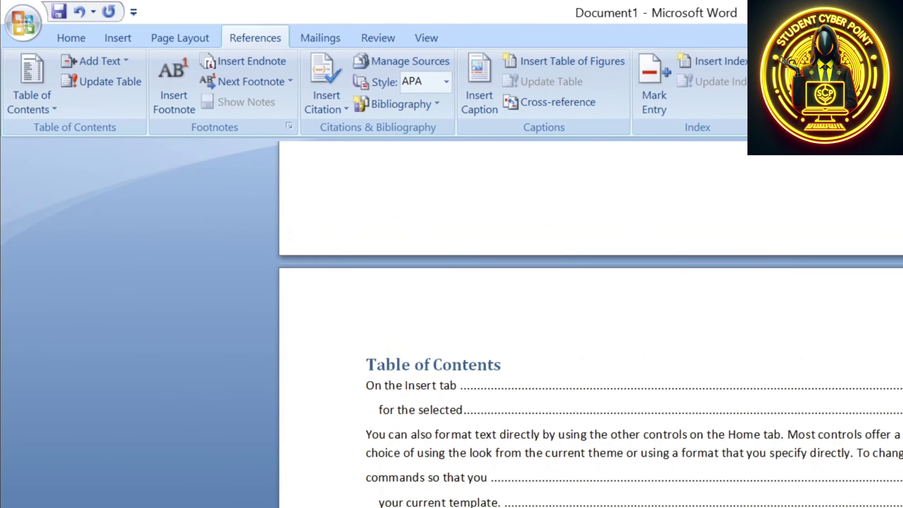
scroll(544, 320, down, 3)
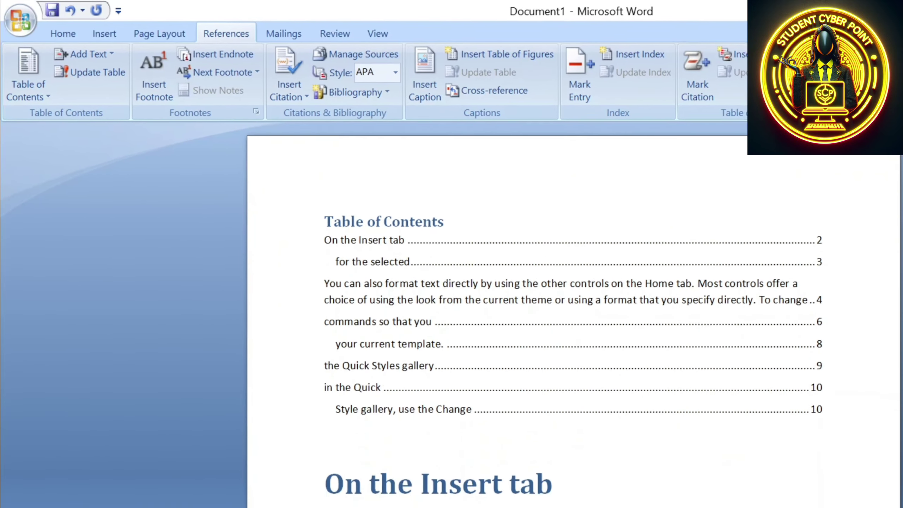
scroll(533, 320, down, 2)
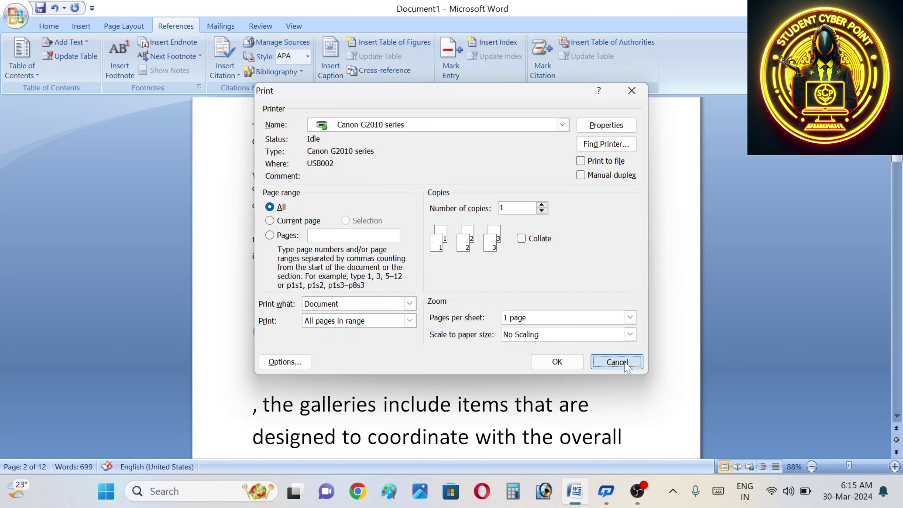
click(619, 362)
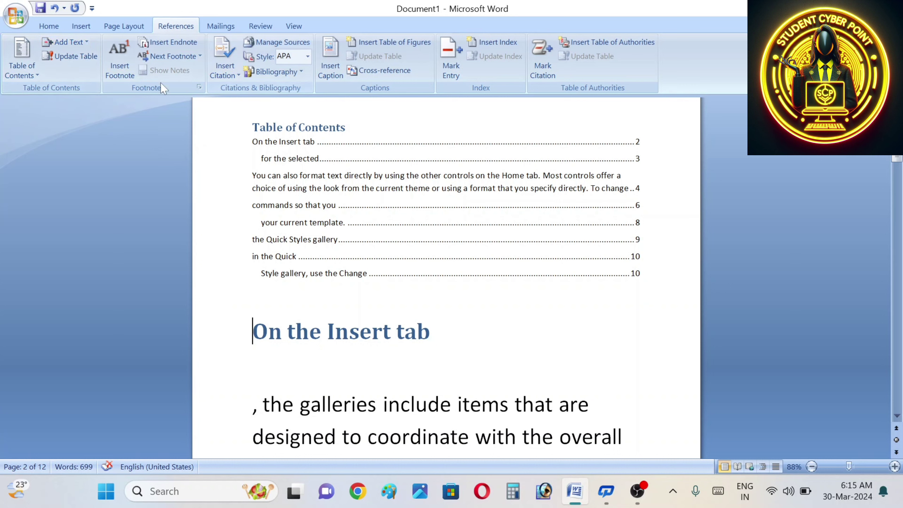
click(66, 43)
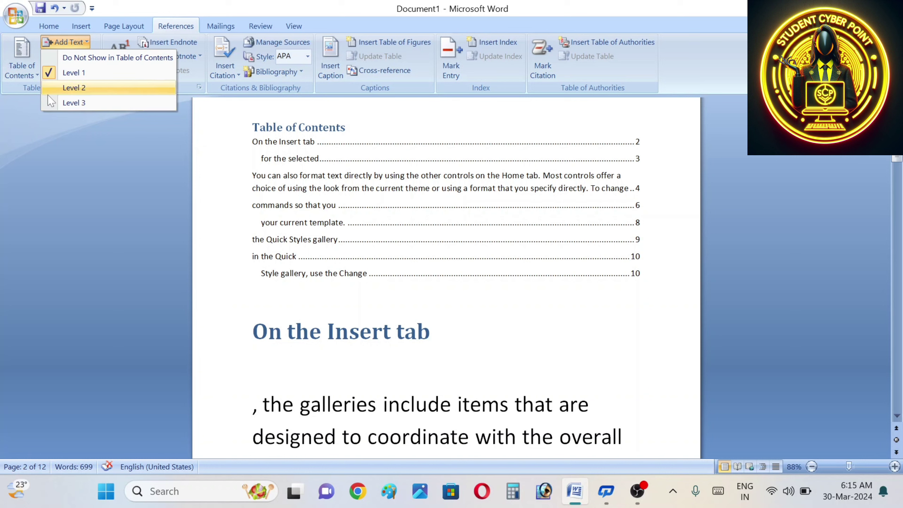
click(364, 119)
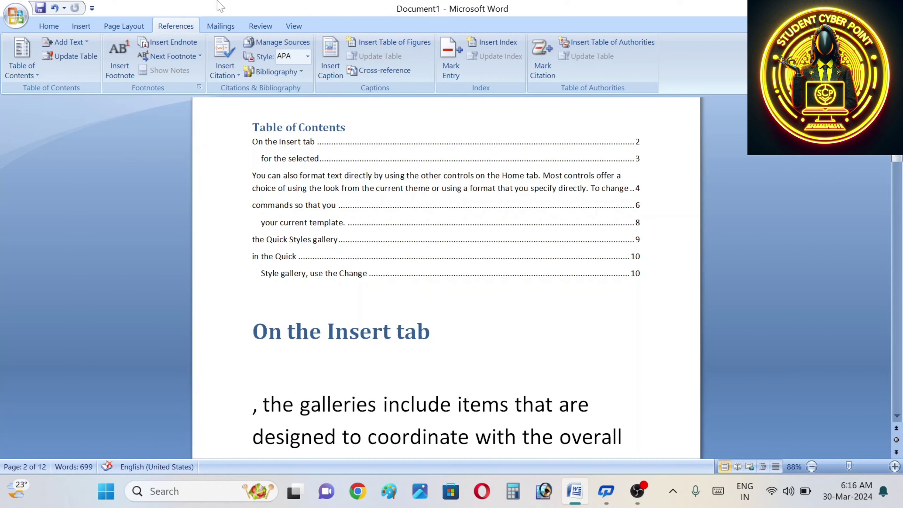
Step: Swap the automatic contents for a Manual Table with placeholder 'Type chapter title' entries
click(27, 65)
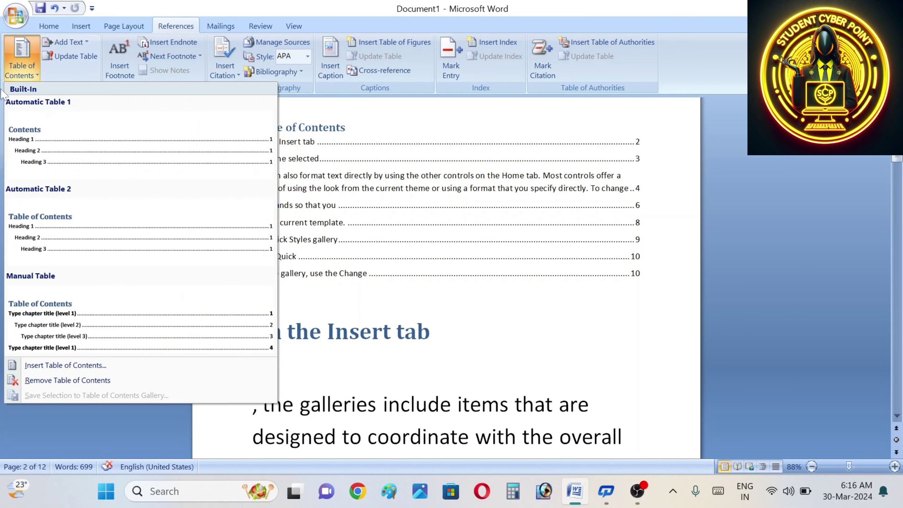
click(64, 327)
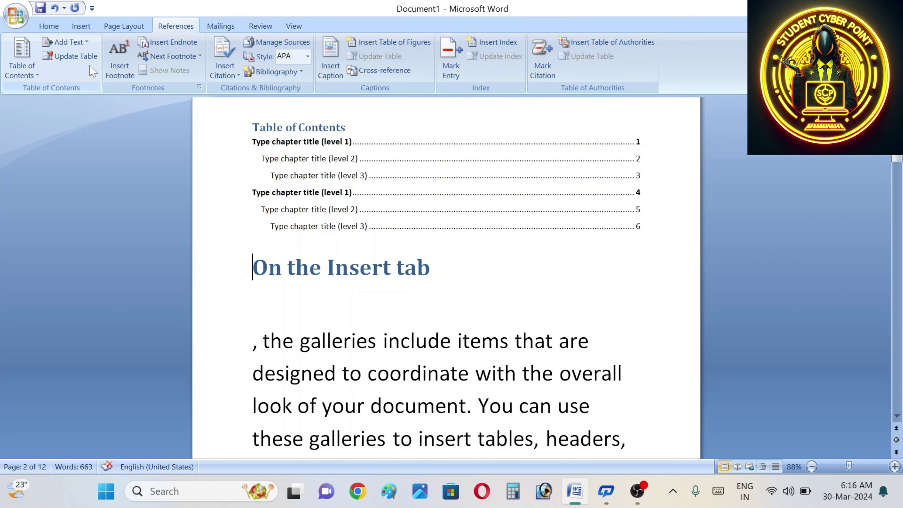
click(897, 414)
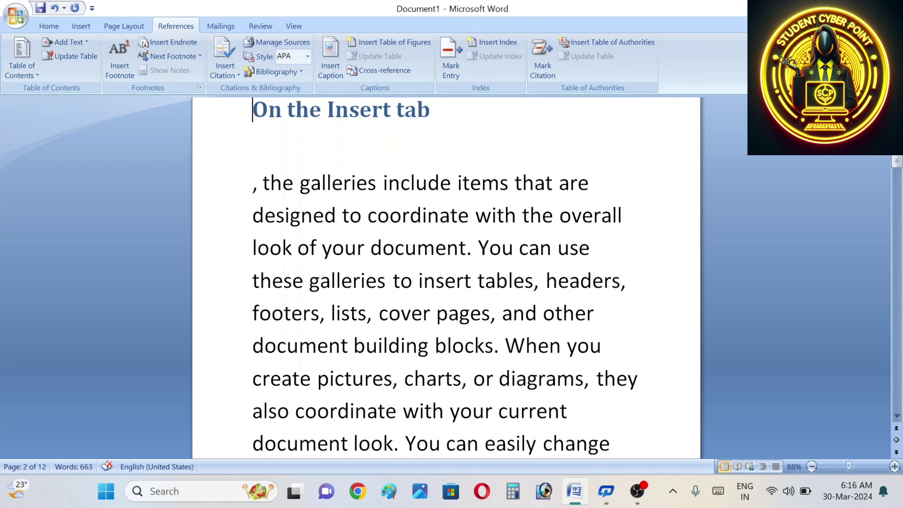
Step: Split off 'document building' onto its own line, trial it as a Level 2 entry, then undo
click(897, 416)
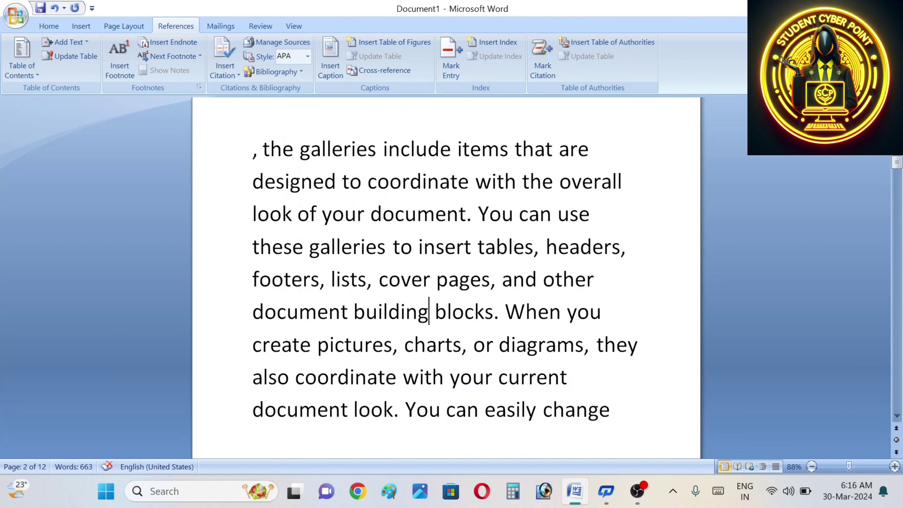
key(Return)
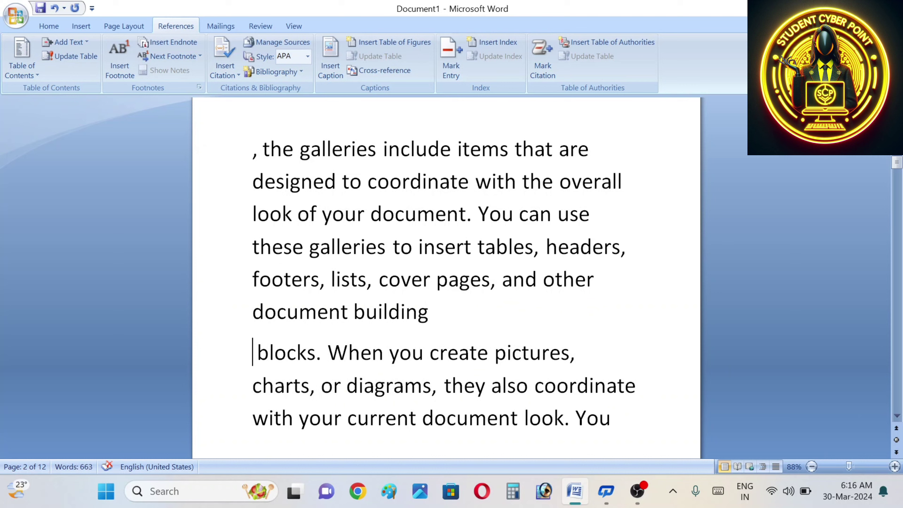
key(ctrl+shift+Right)
key(ctrl+shift+Right)
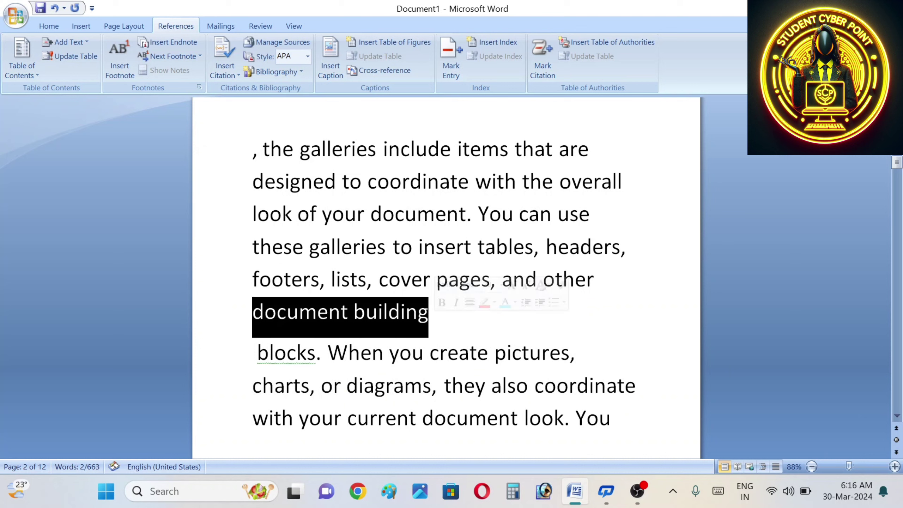
click(83, 45)
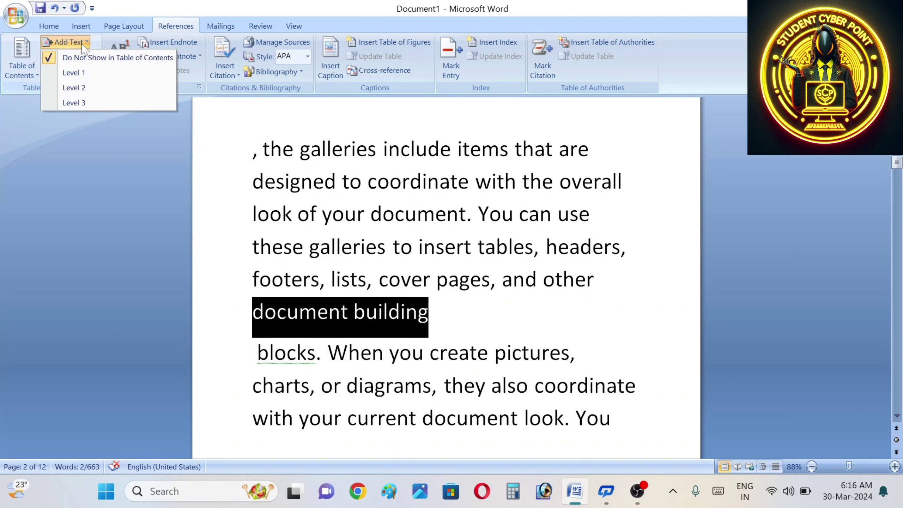
click(73, 88)
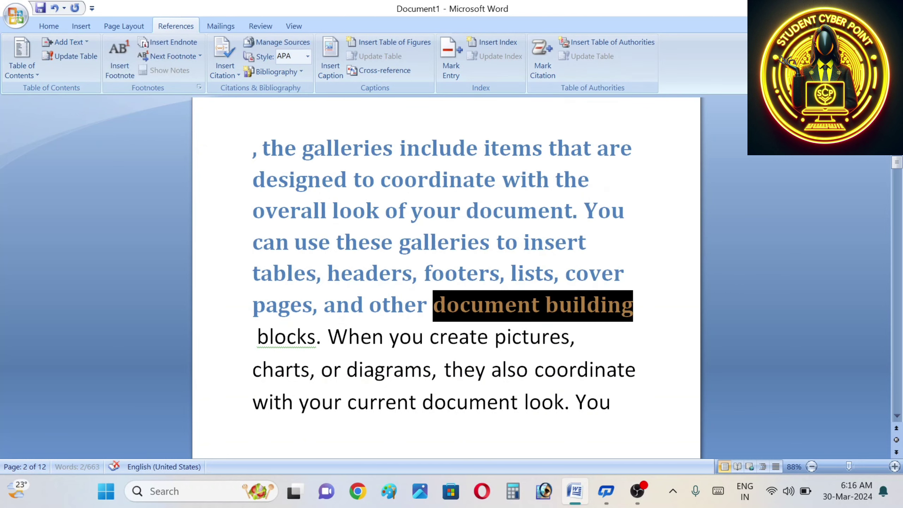
key(ctrl+z)
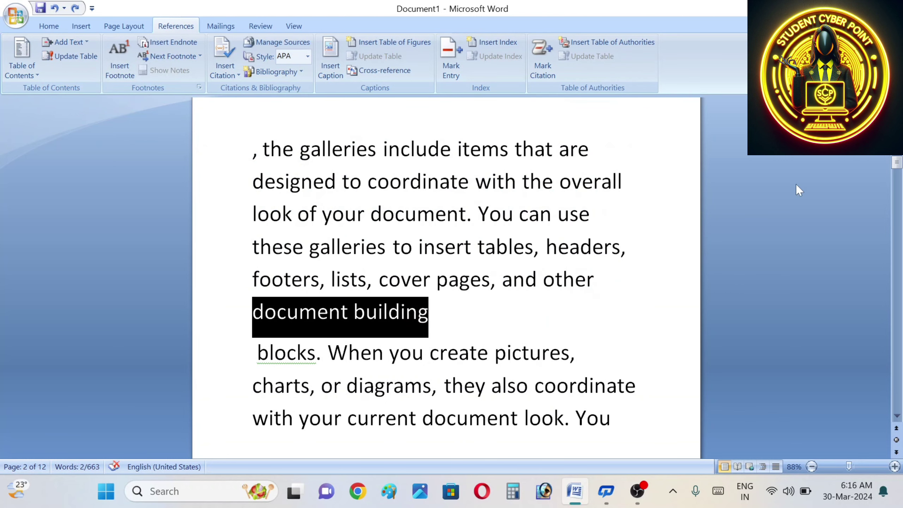
Step: Add blank lines around 'document building', reselect that line and show the Add Text level options
click(608, 294)
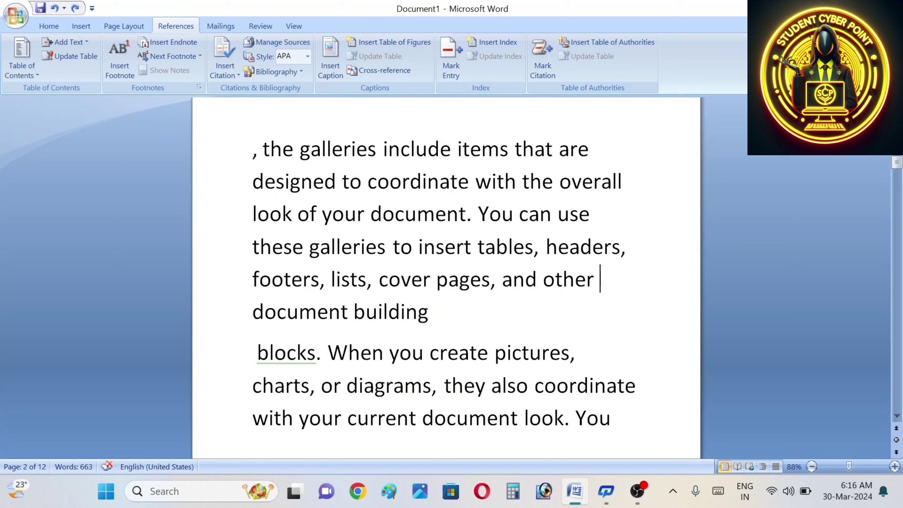
key(Return)
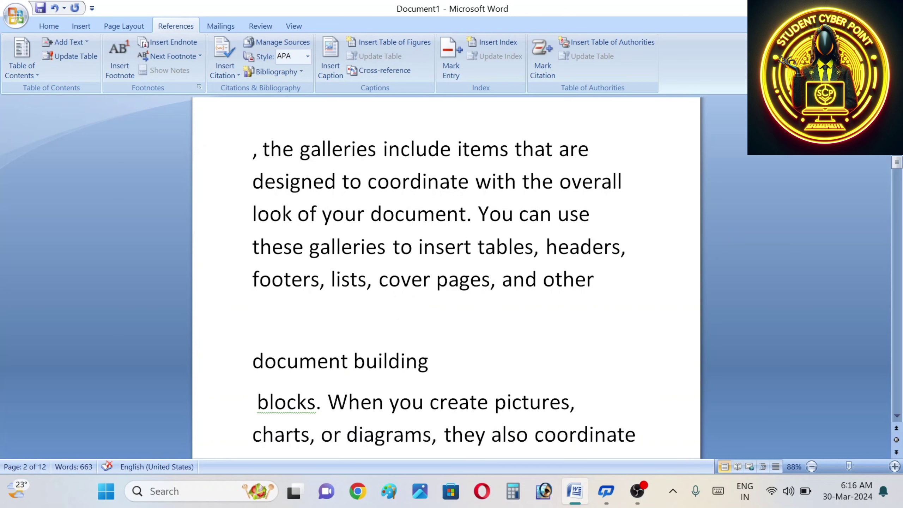
key(Return)
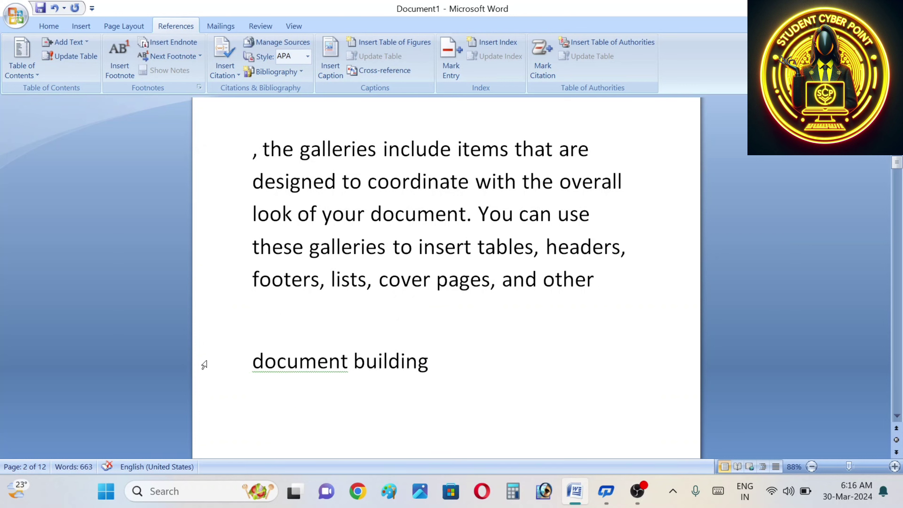
key(shift+Up)
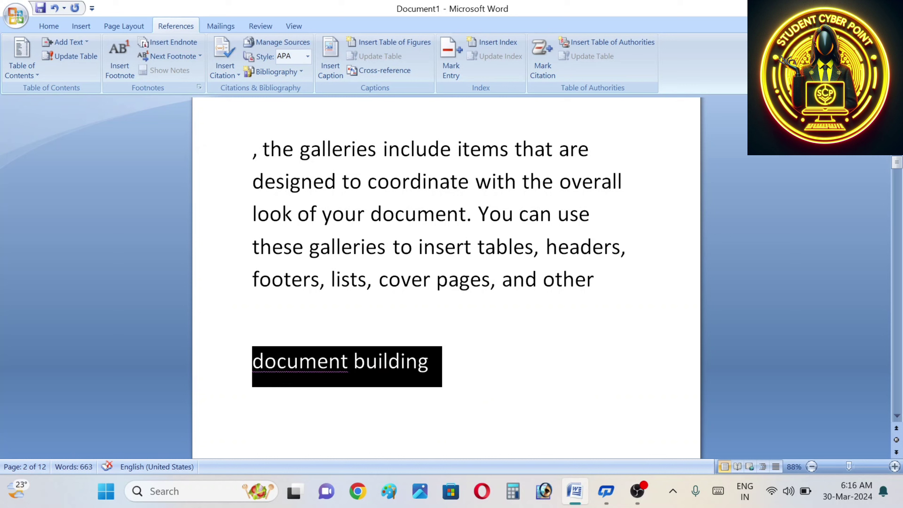
click(71, 42)
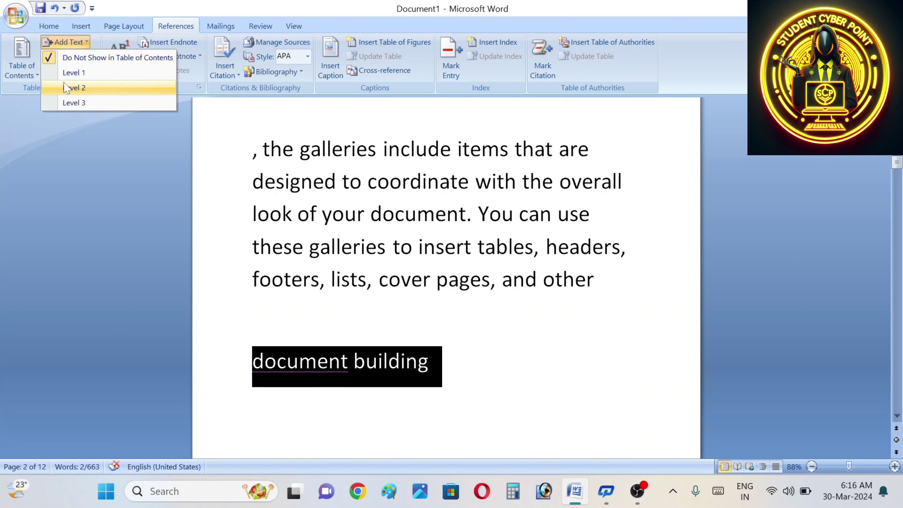
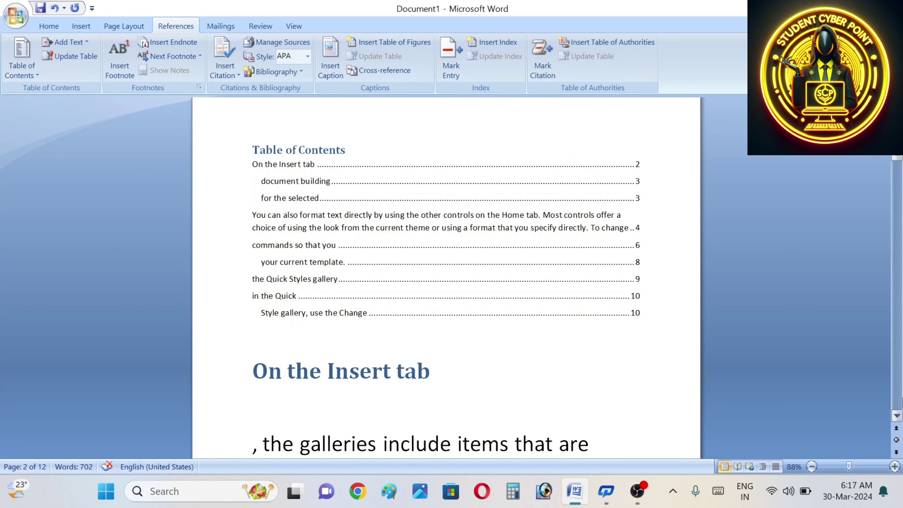
Step: On page 5, trial 'document look' as a Level 1 contents entry, then undo it
click(896, 451)
click(896, 452)
click(897, 451)
drag(393, 366, 252, 368)
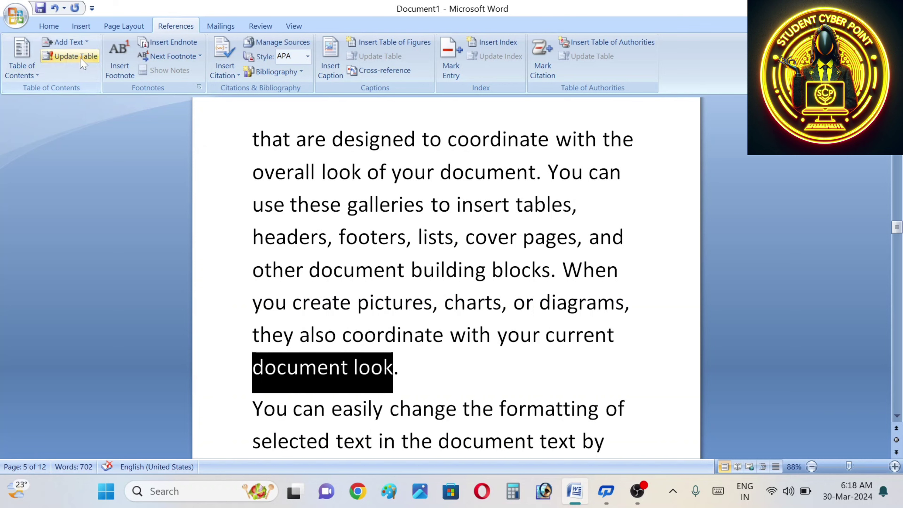
click(77, 44)
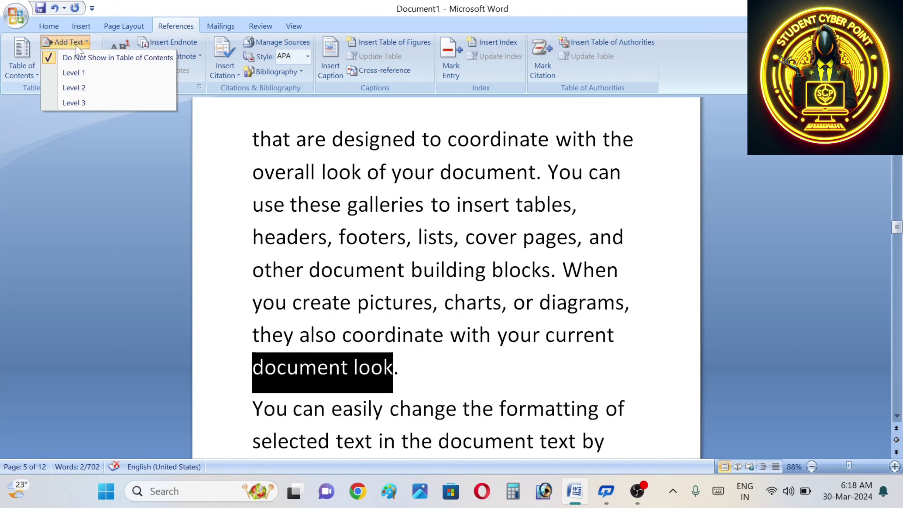
click(74, 72)
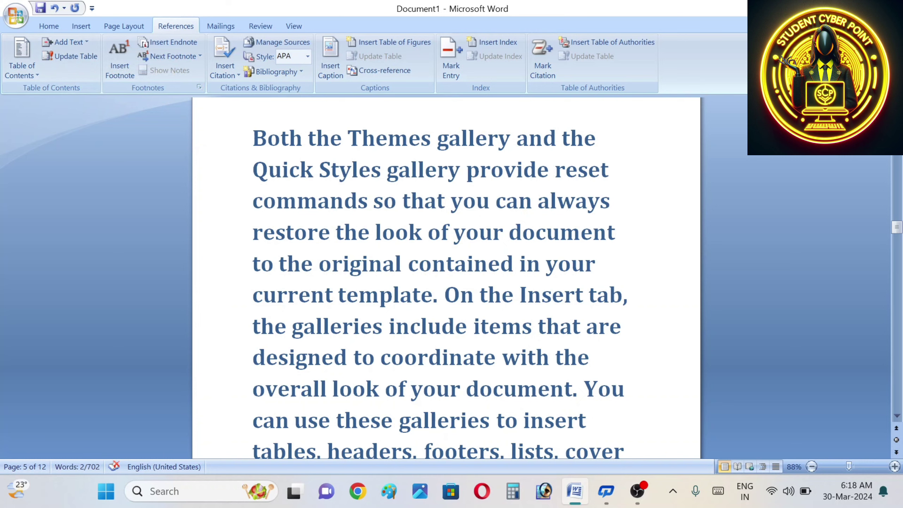
key(ctrl+z)
Step: Move 'document look.' onto its own line and mark it as a Level 1 contents entry
click(654, 337)
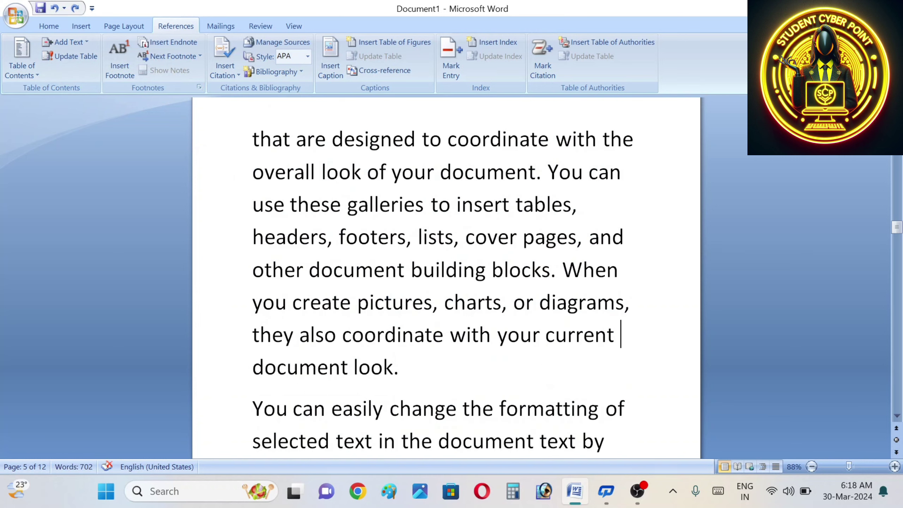
key(Return)
key(Return)
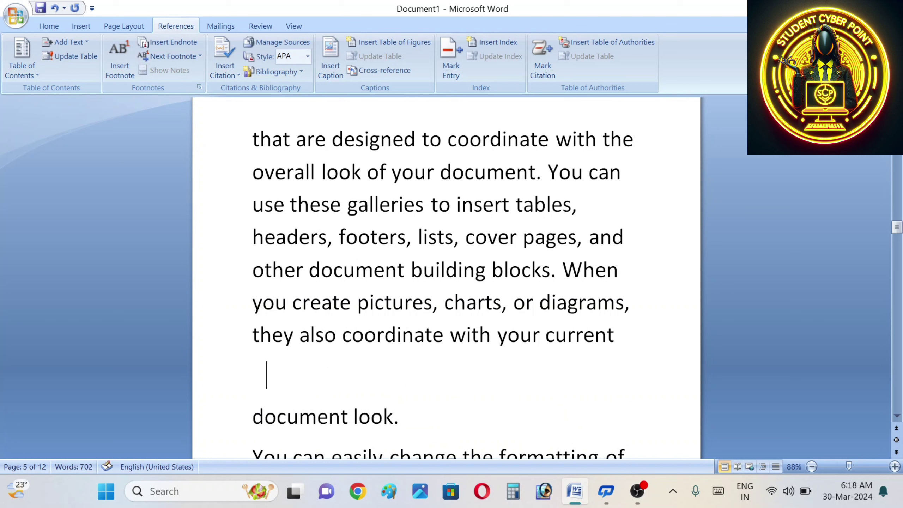
click(399, 416)
key(Return)
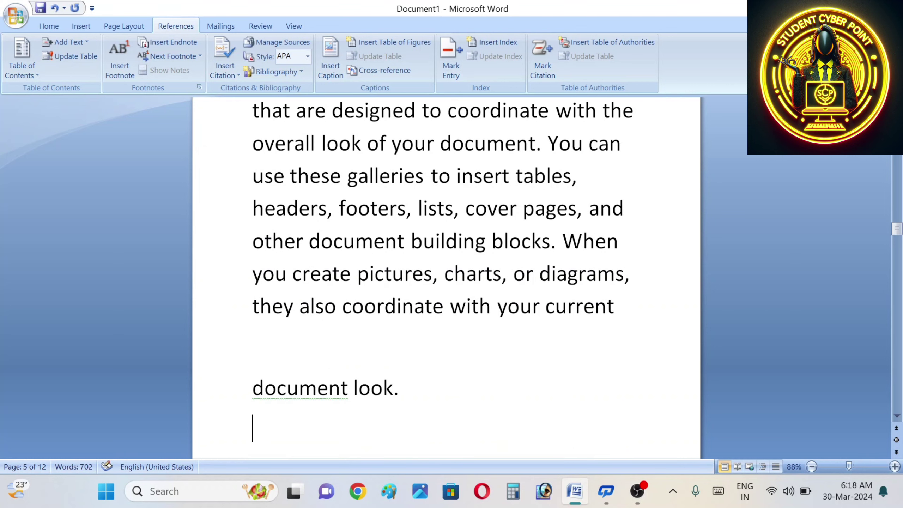
key(Up)
key(shift+End)
key(shift+Right)
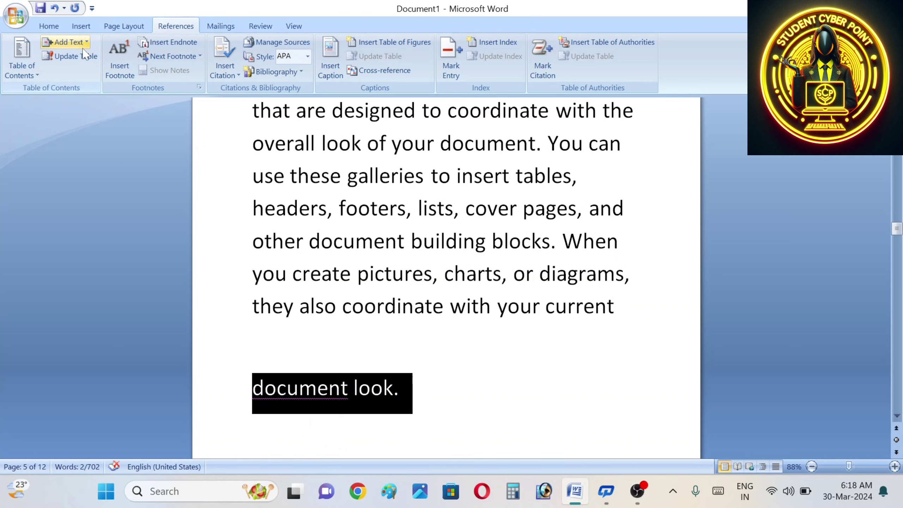
click(66, 42)
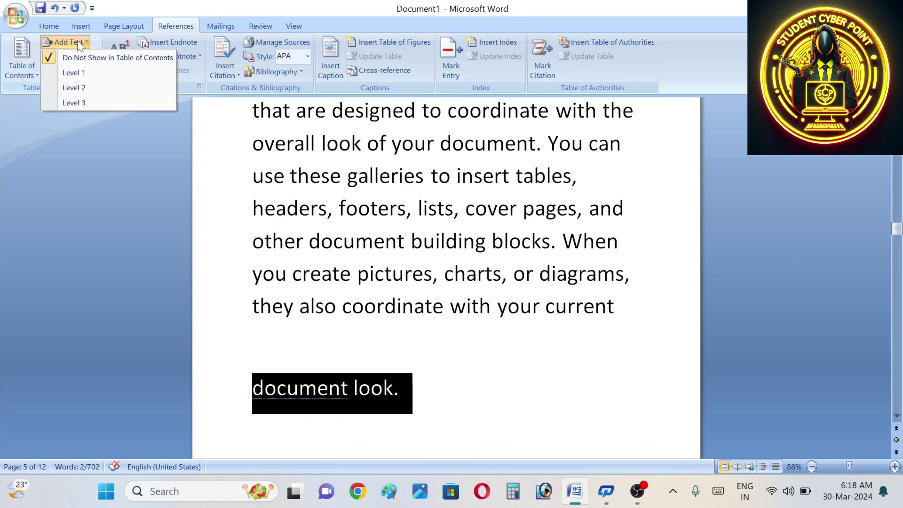
click(76, 72)
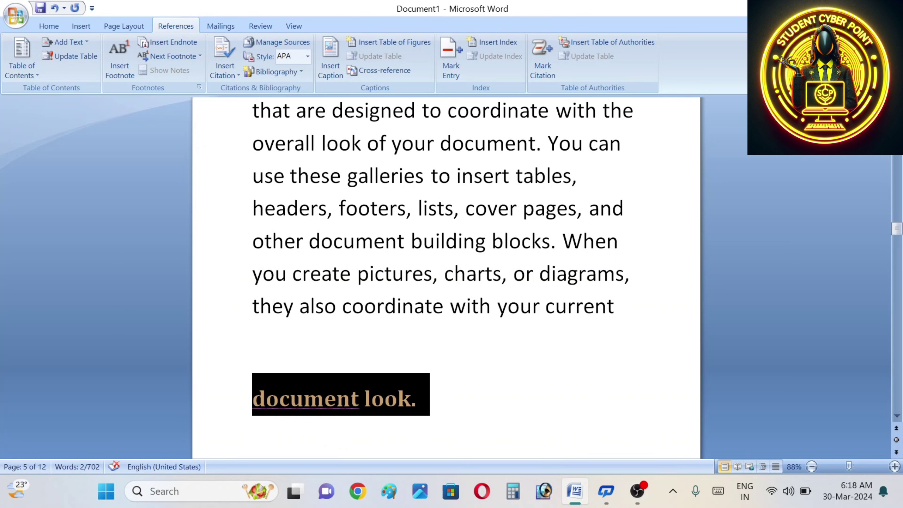
Step: Page back to the first page of the document
click(896, 430)
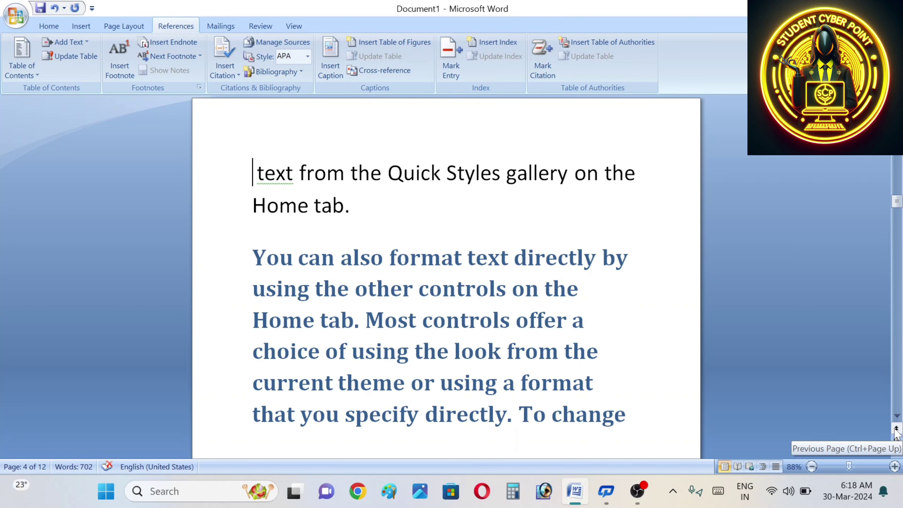
click(897, 430)
click(896, 430)
click(896, 430)
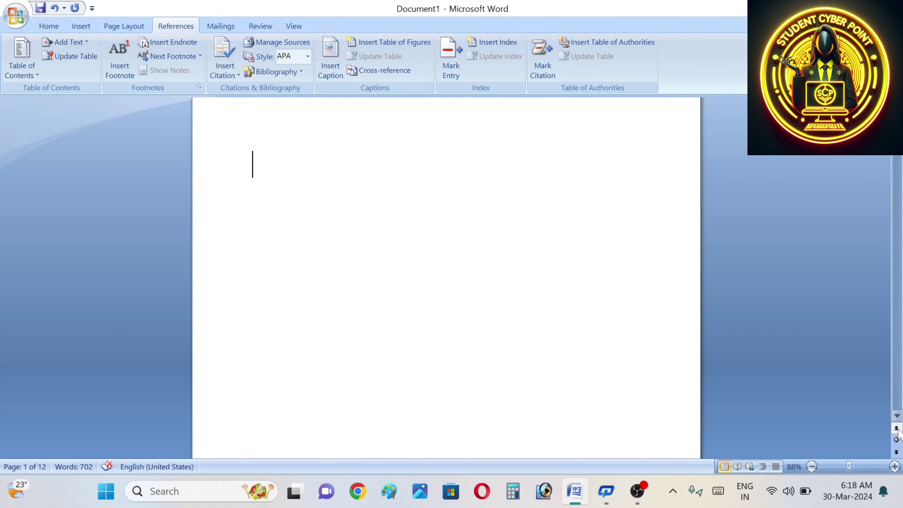
Step: Mark the page-12 text ending 'with your current' as a Level 2 contents entry
click(896, 452)
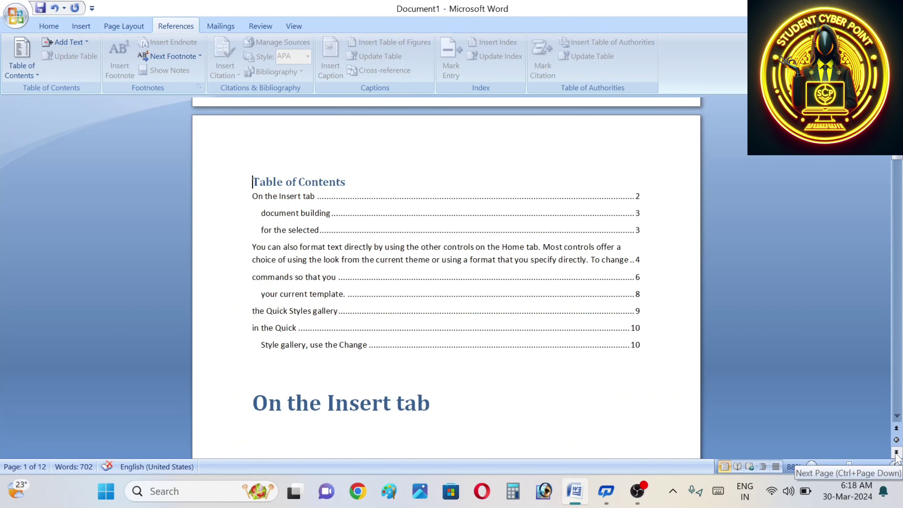
key(Down)
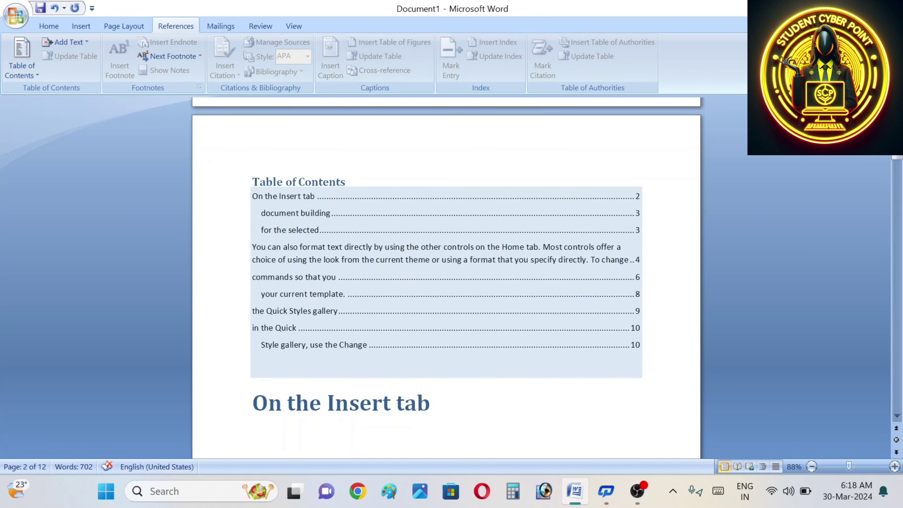
key(Up)
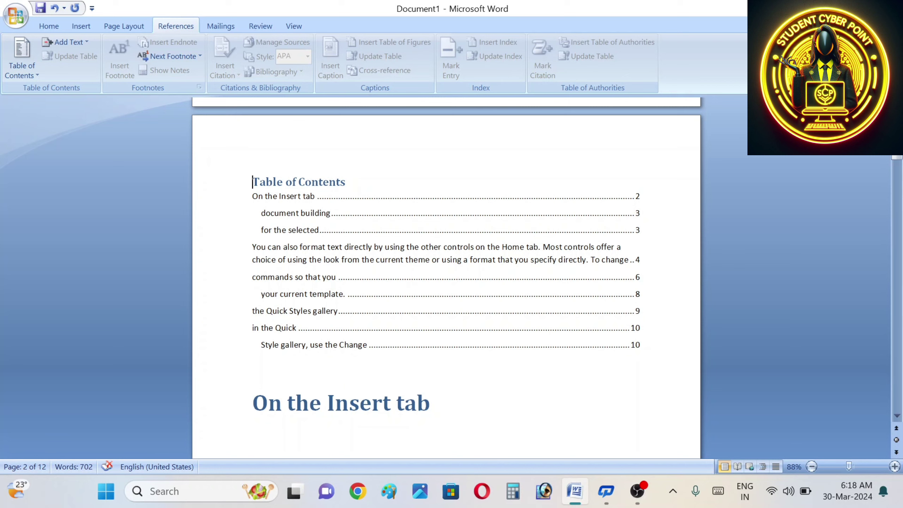
key(Down)
drag(253, 274, 598, 318)
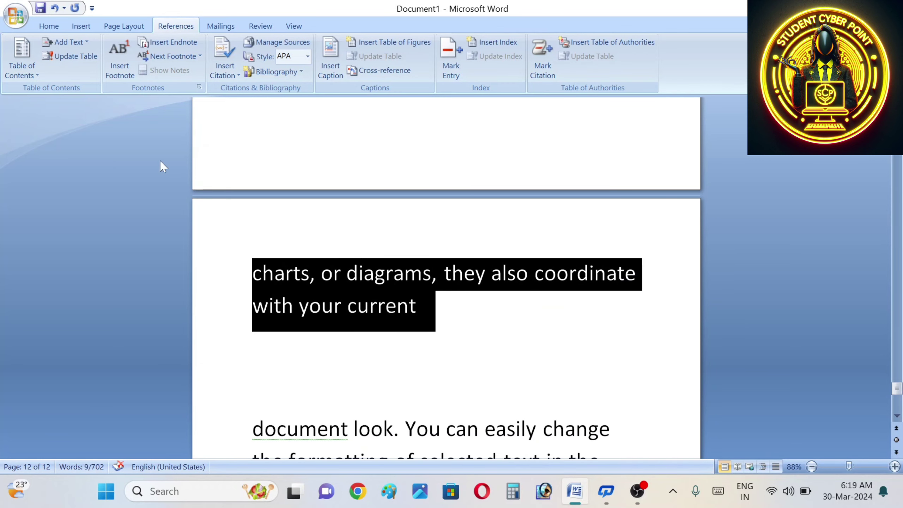
click(86, 42)
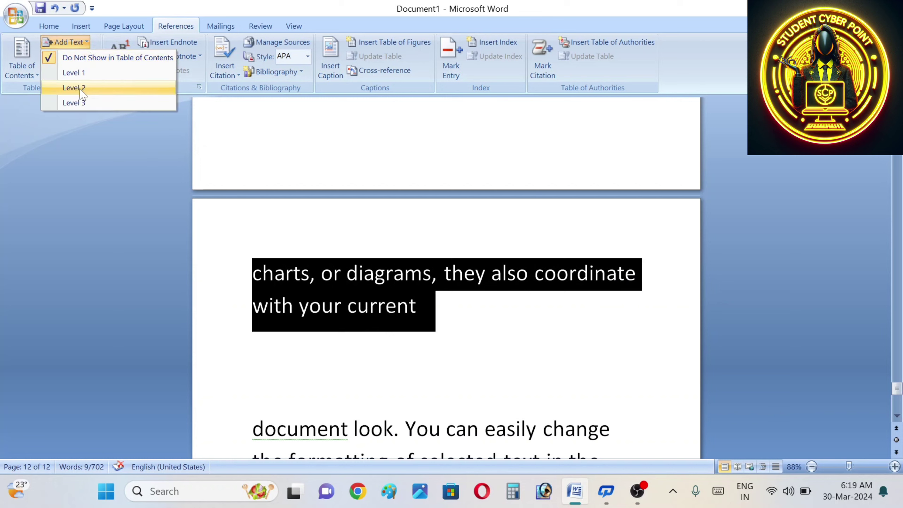
click(80, 88)
click(608, 334)
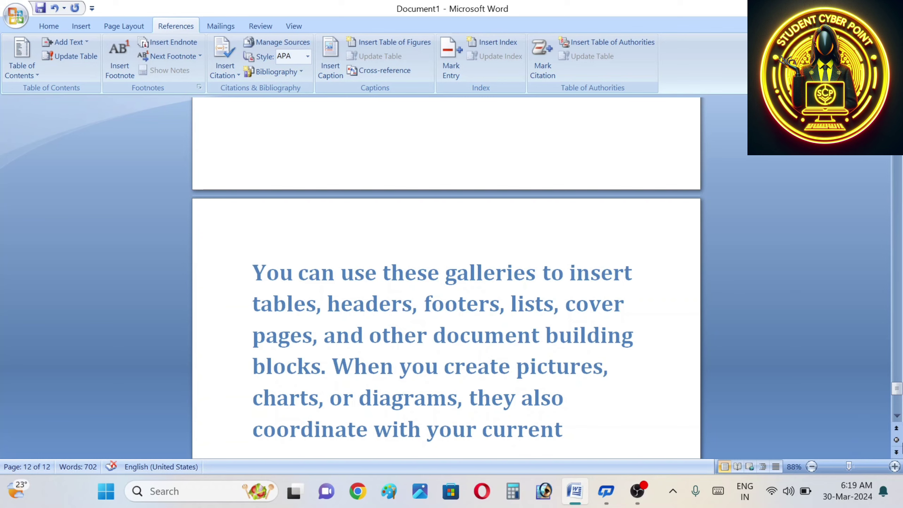
Step: Page back past 'document building' to the Table of Contents page
click(896, 428)
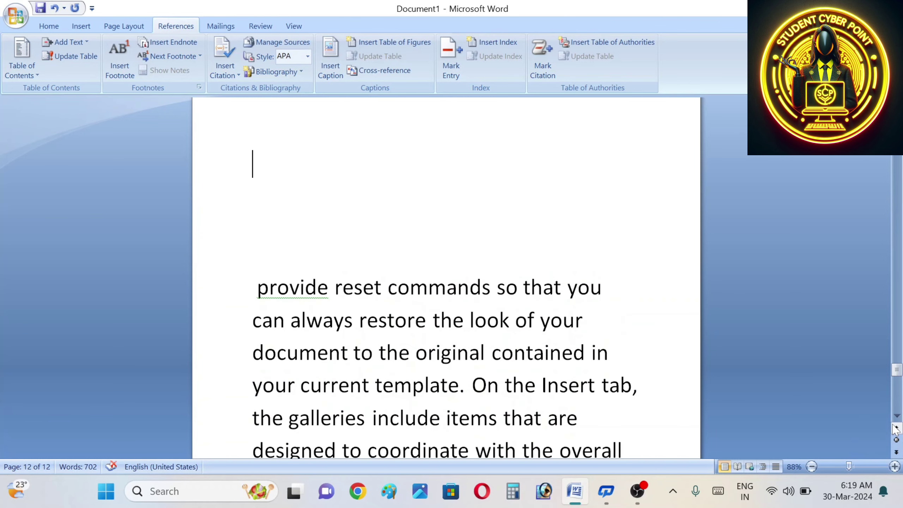
click(896, 428)
click(896, 428)
click(895, 428)
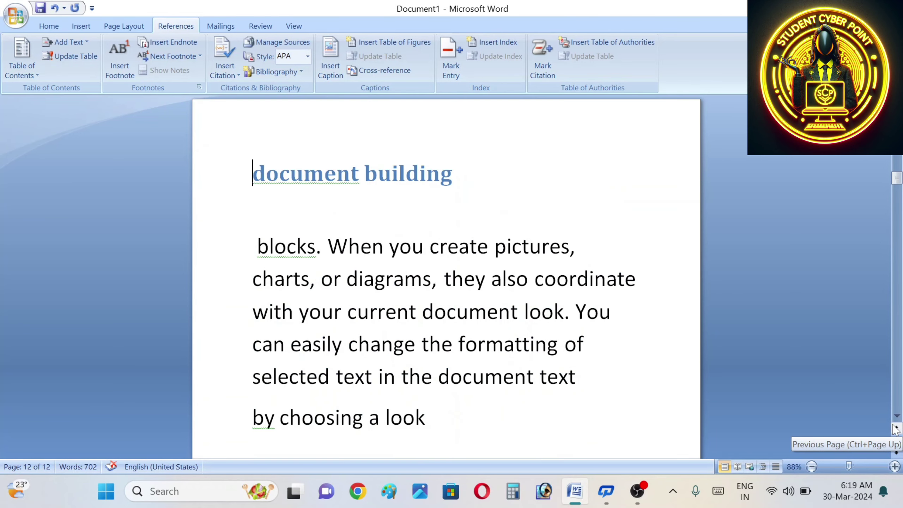
click(896, 428)
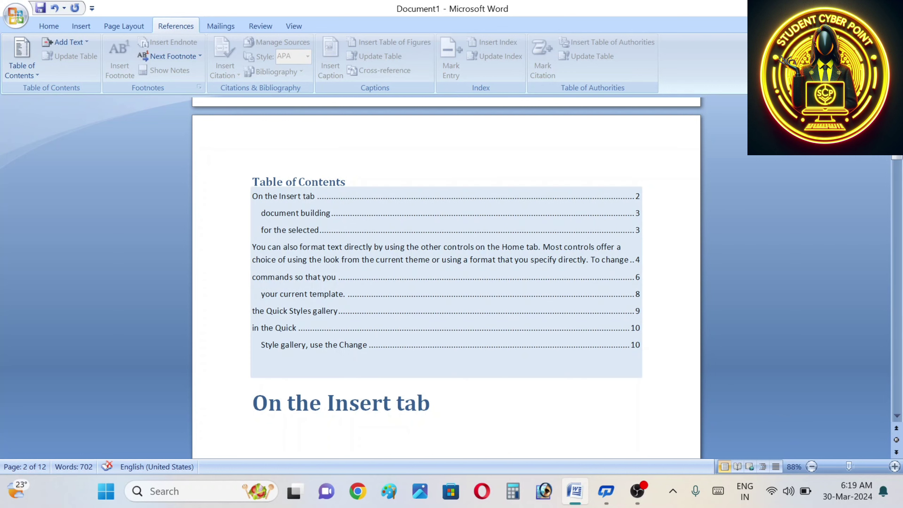
Step: Choose Remove Table of Contents, then cancel the Print dialog that appeared
click(16, 73)
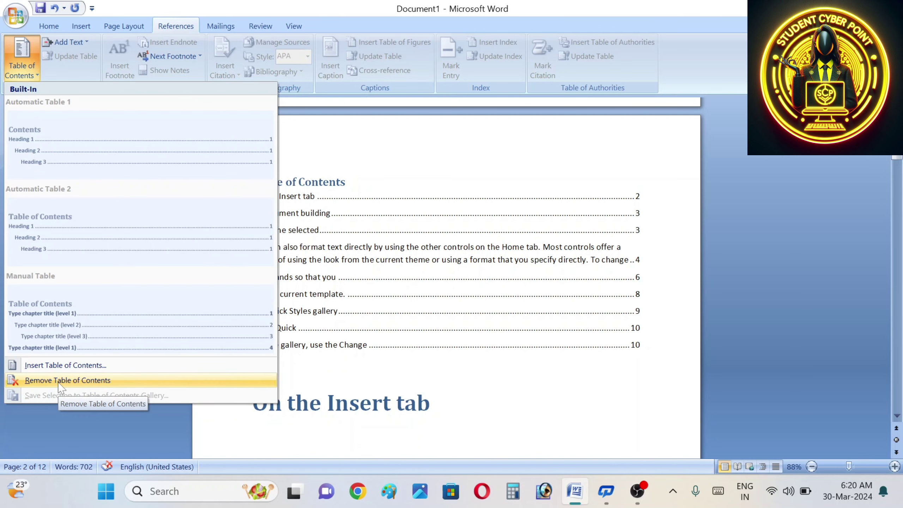
click(58, 381)
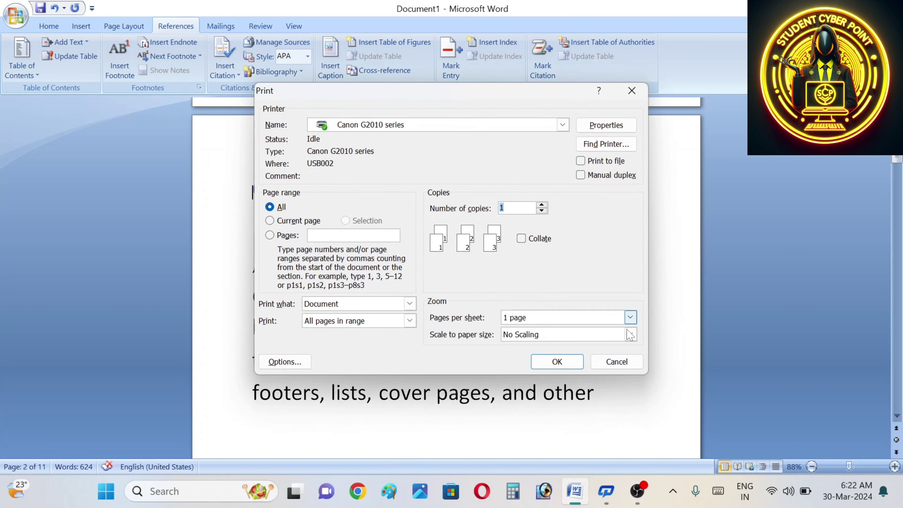
click(617, 361)
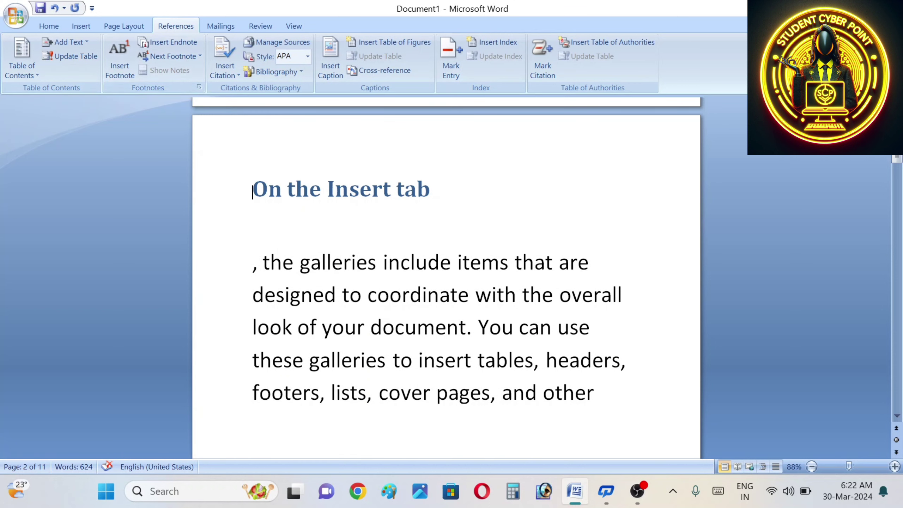
Step: Type 'ccc' before 'the galleries' and add footnote 1 reading 'course on computer consepts'
click(263, 261)
text(ccc)
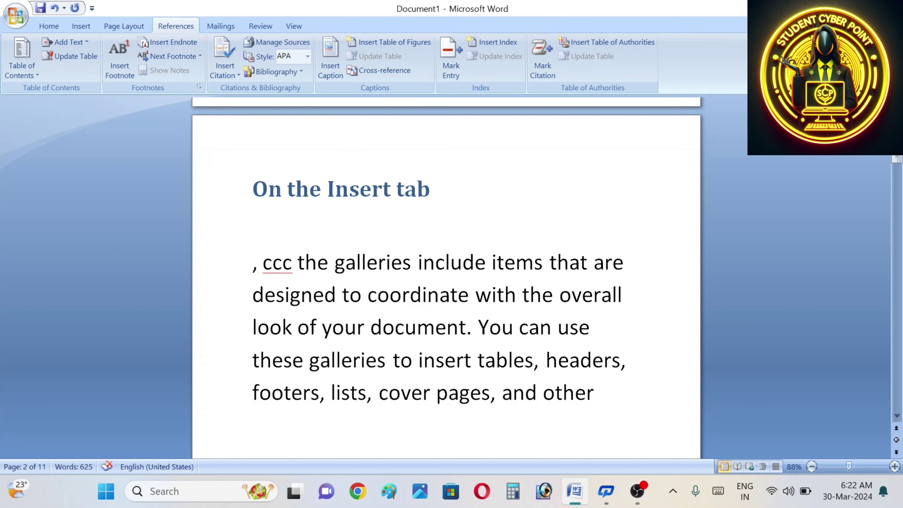
click(120, 60)
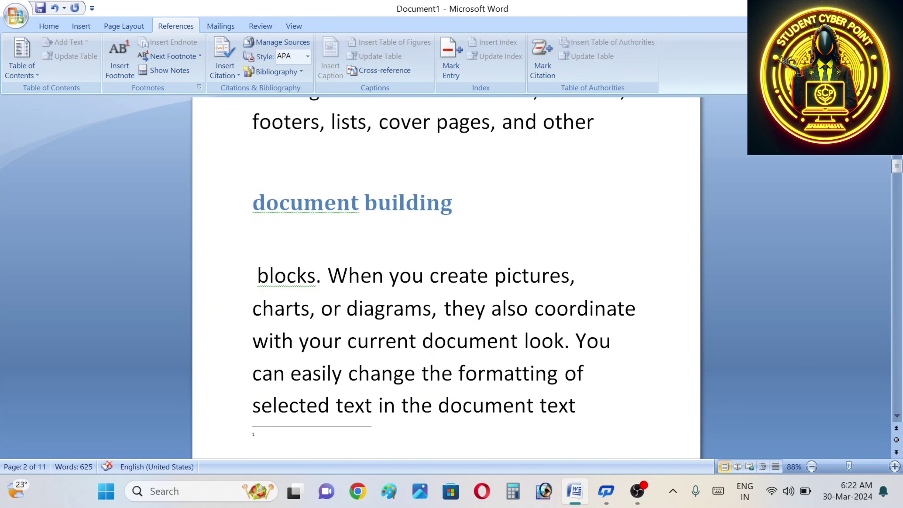
click(897, 416)
click(898, 418)
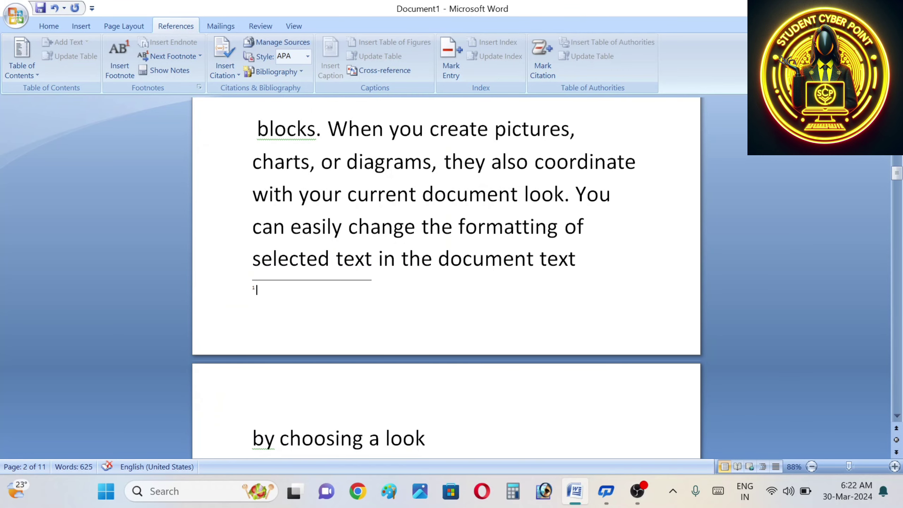
text(course on computer consepts)
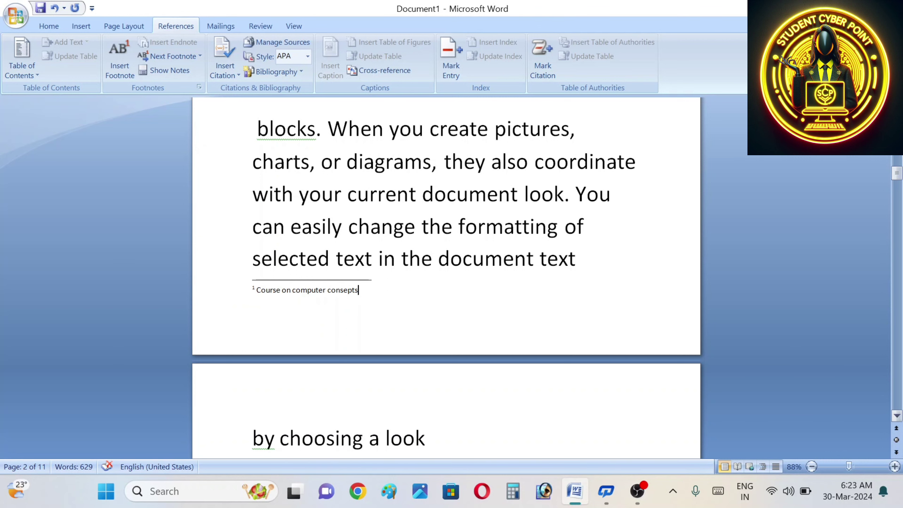
scroll(446, 278, up, 2)
scroll(446, 277, up, 5)
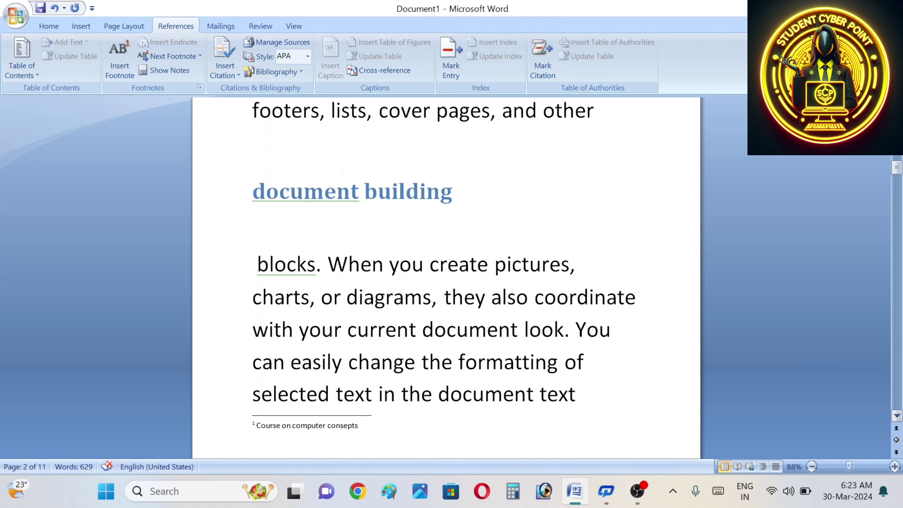
Step: Back in the body text, select 'ccc' and place the caret before its footnote mark
scroll(446, 278, up, 3)
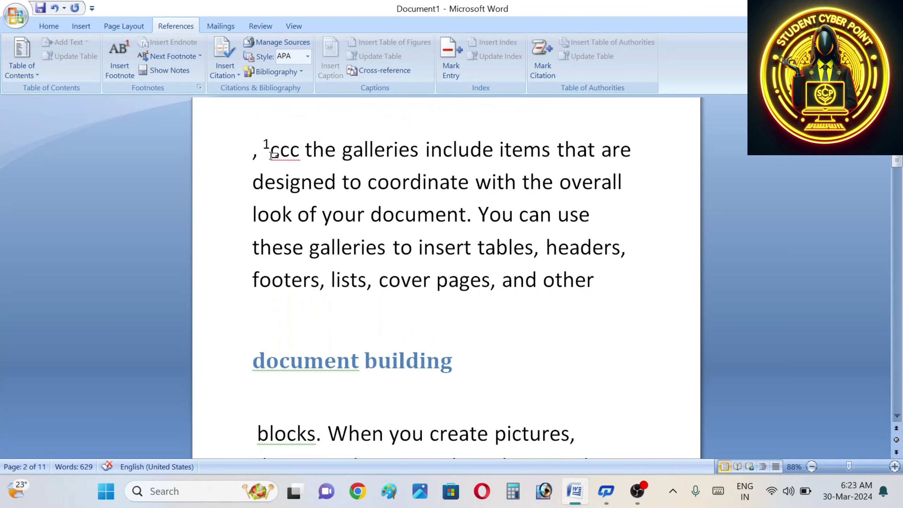
click(273, 153)
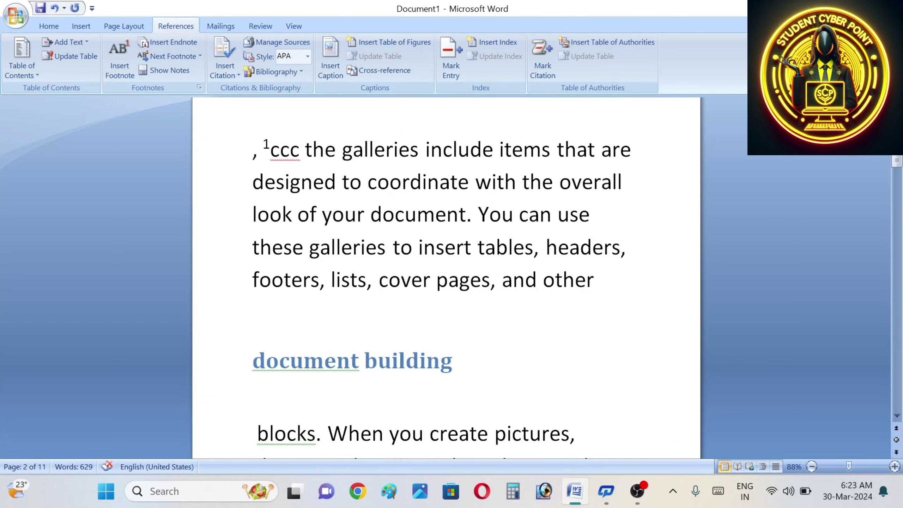
double_click(284, 149)
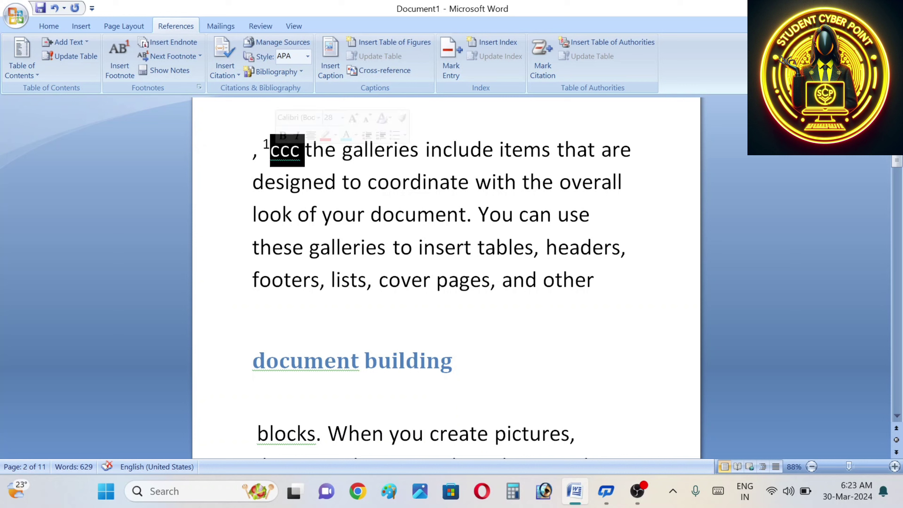
click(258, 150)
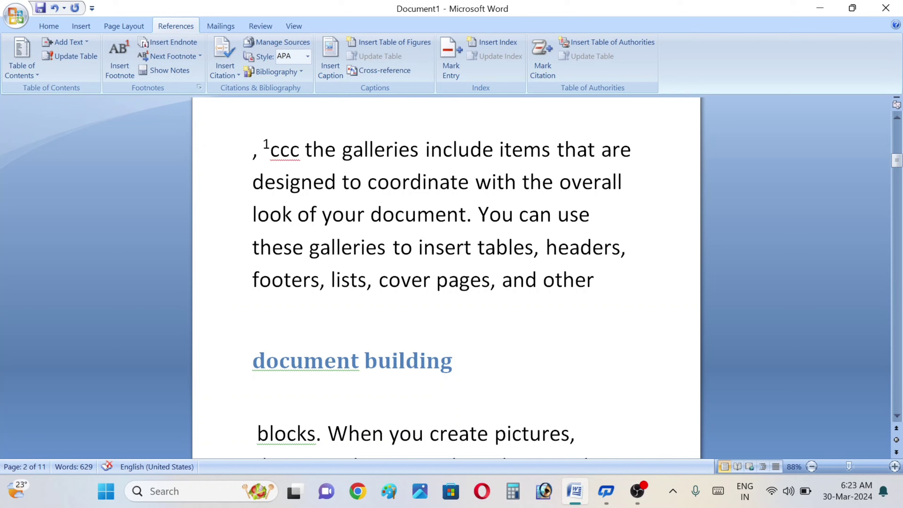
mouse_move(282, 153)
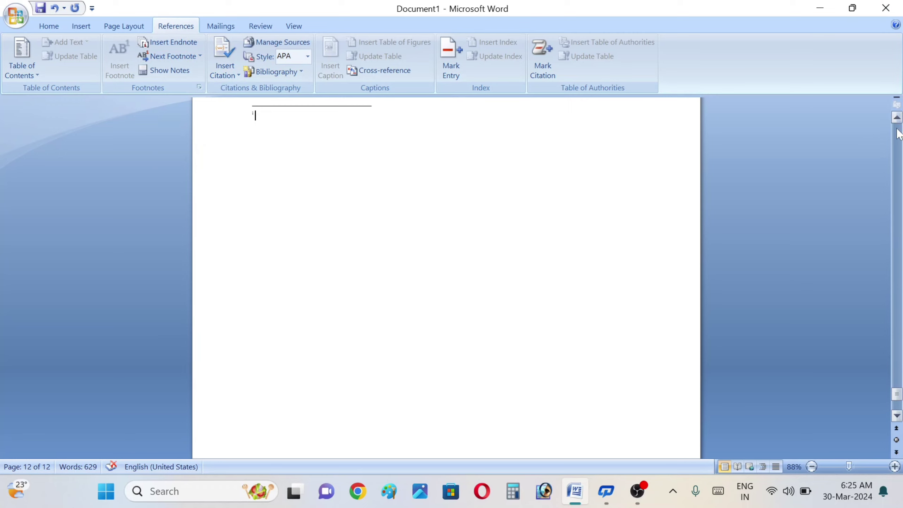
Step: Type a name before 'On the Insert tab' and add an endnote containing that same name
click(897, 135)
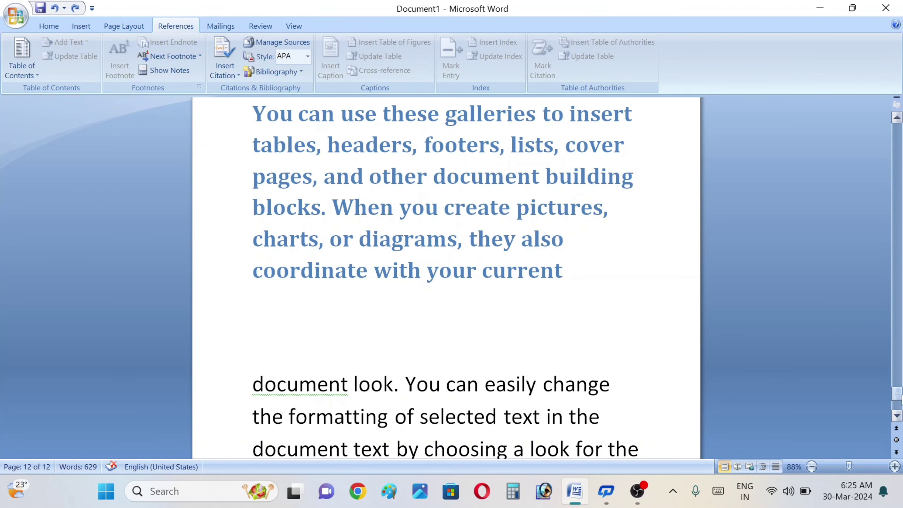
click(896, 428)
click(896, 429)
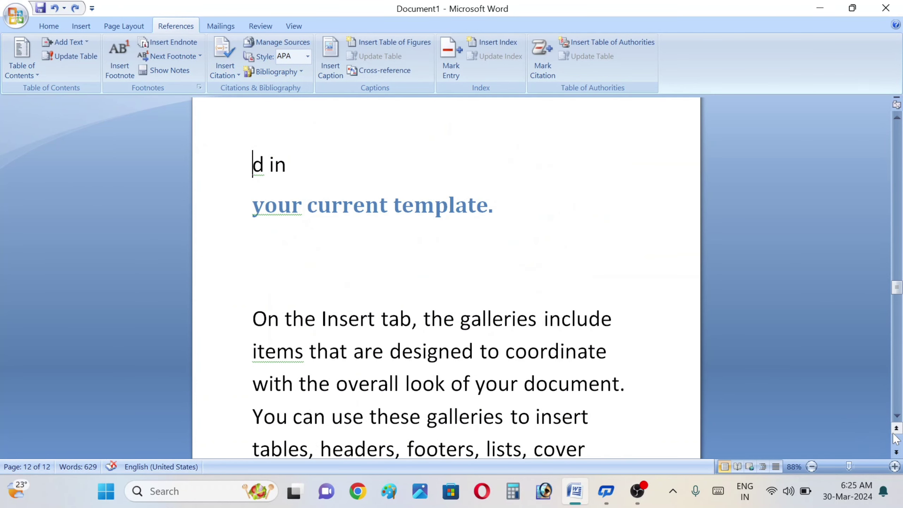
click(253, 318)
text(govib)
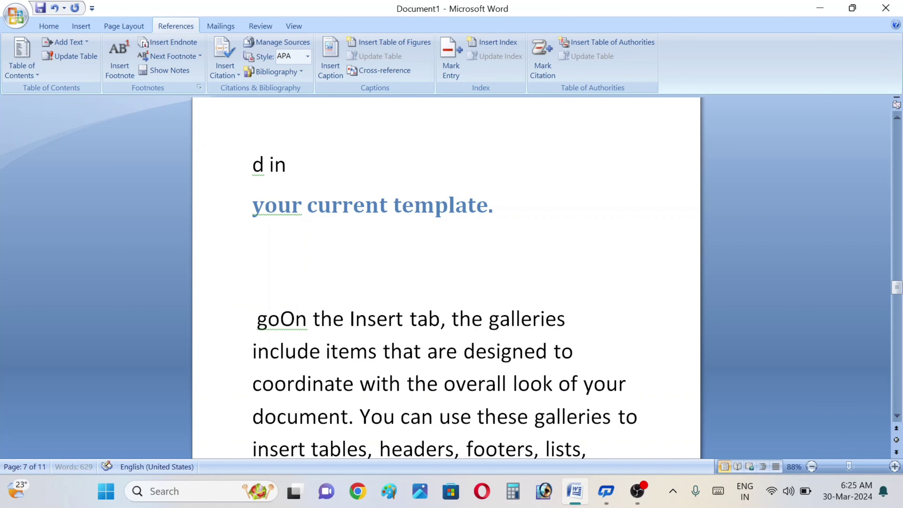
key(BackSpace)
text(nd)
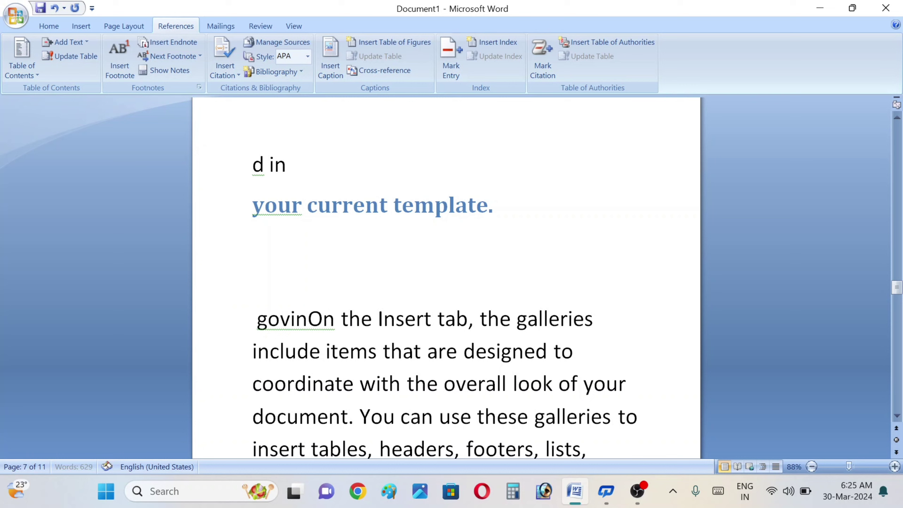
text( bind)
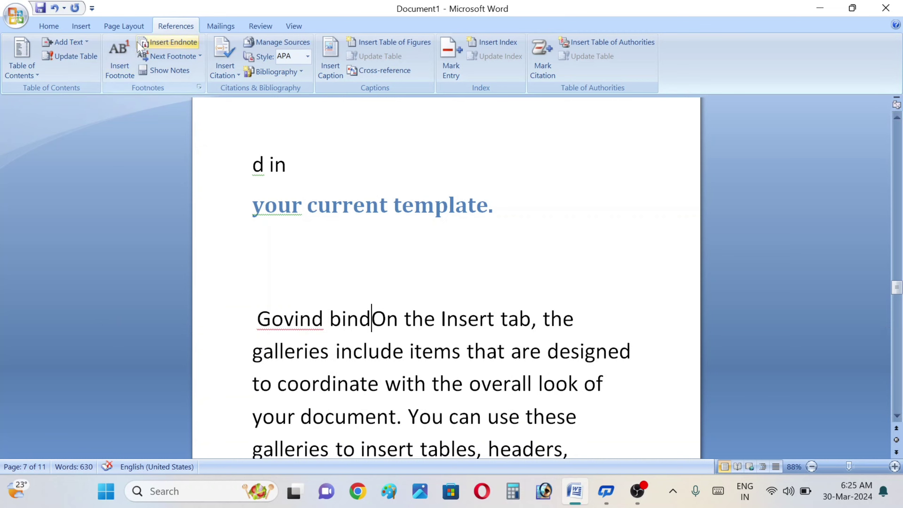
click(165, 42)
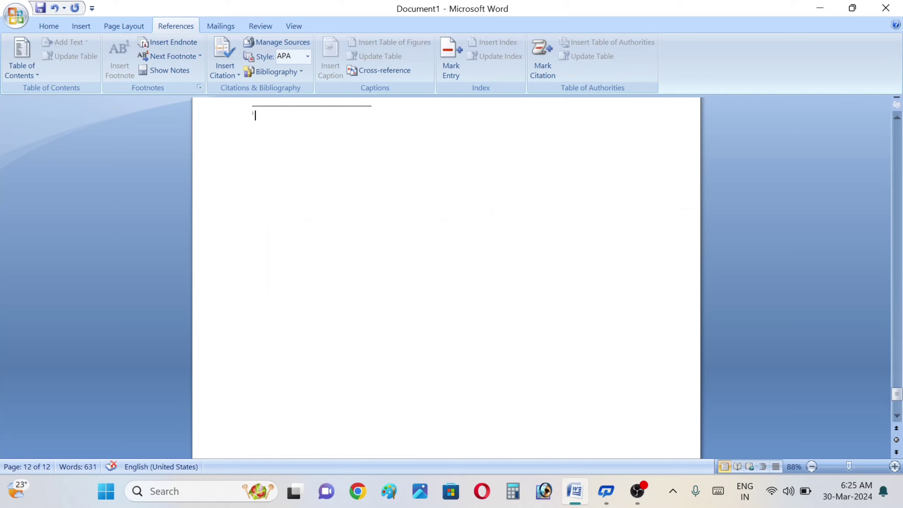
text(govind)
Step: Attach an endnote reading 'doctype' to the word 'document' on page 11
click(900, 332)
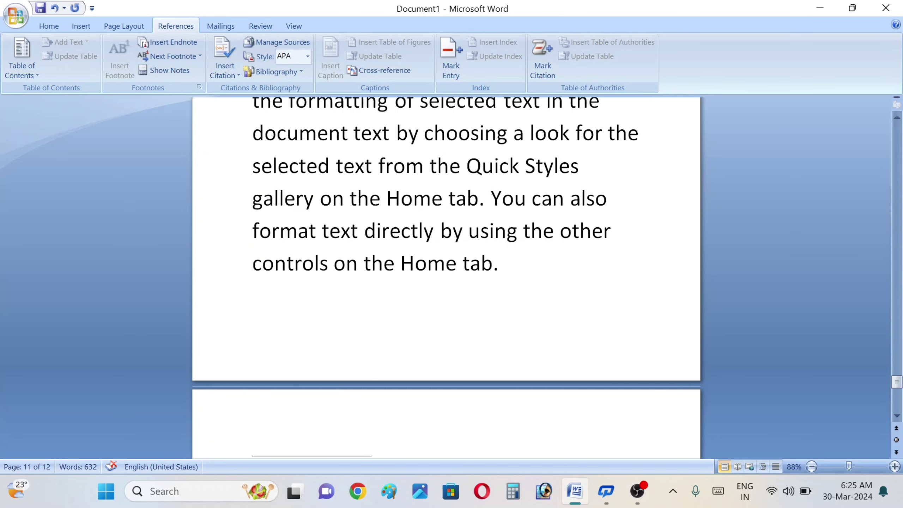
double_click(287, 132)
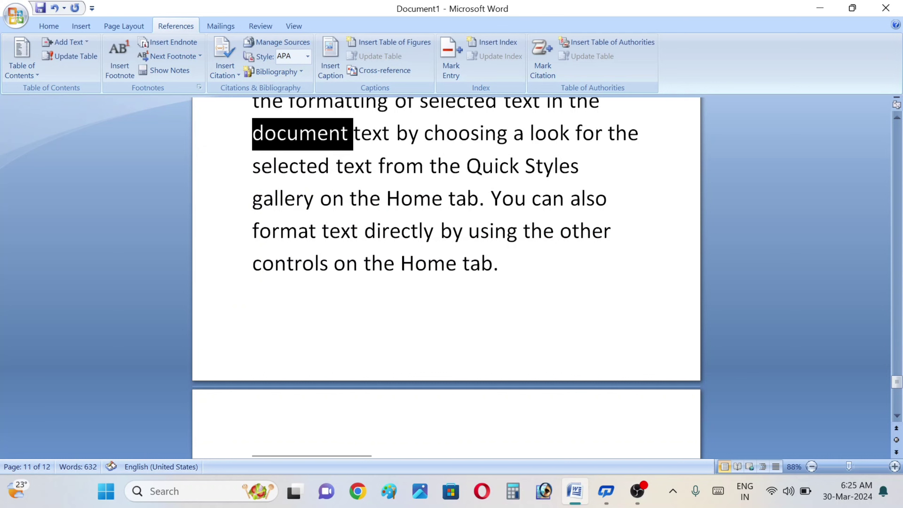
click(168, 42)
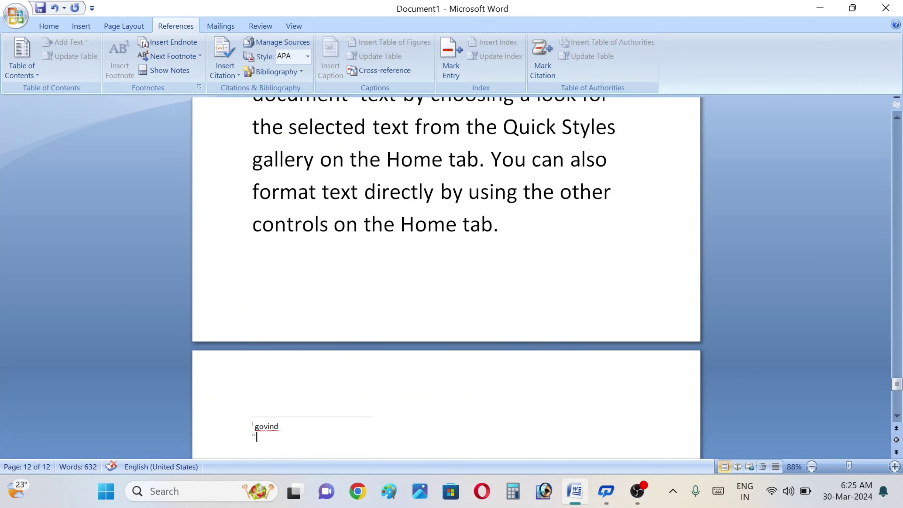
text(doctype)
scroll(901, 130, up, 20)
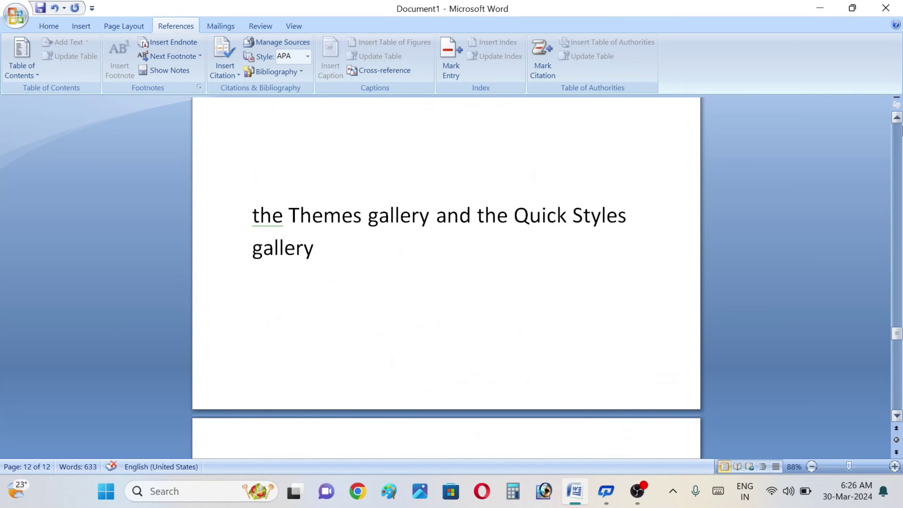
scroll(901, 130, up, 15)
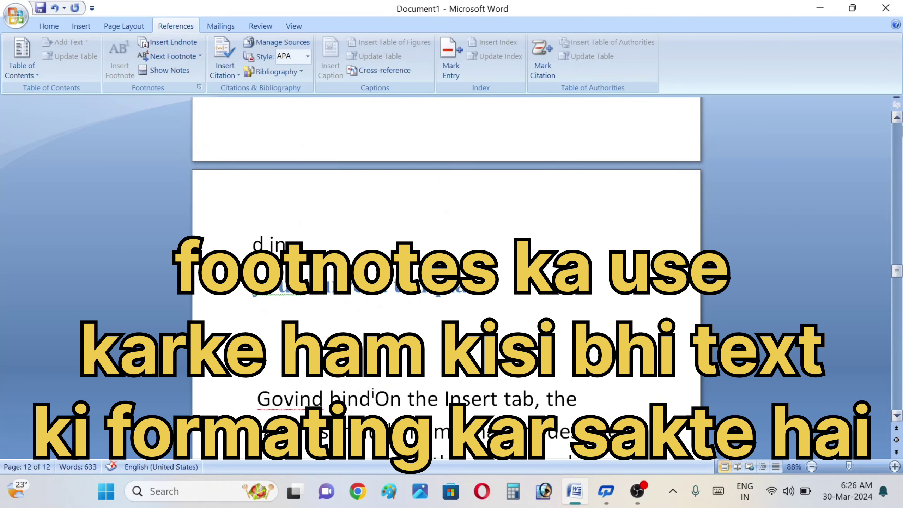
scroll(902, 129, up, 15)
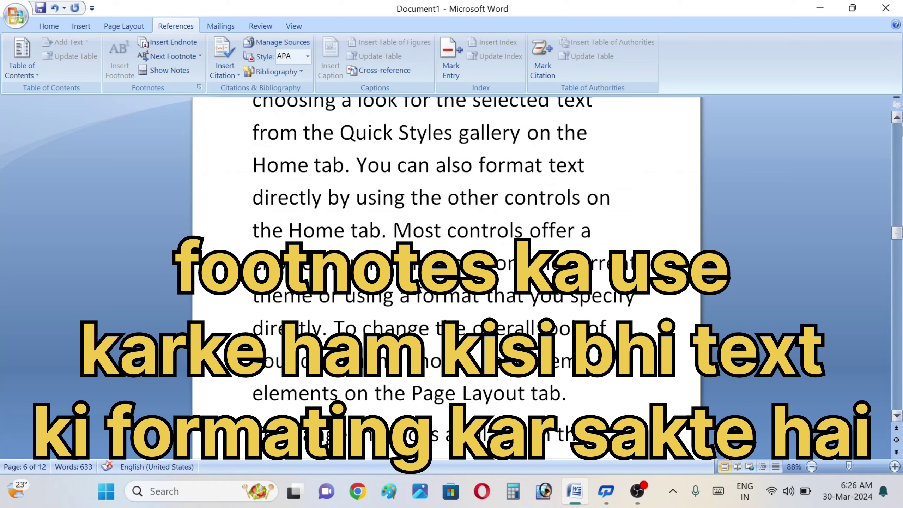
scroll(902, 130, up, 15)
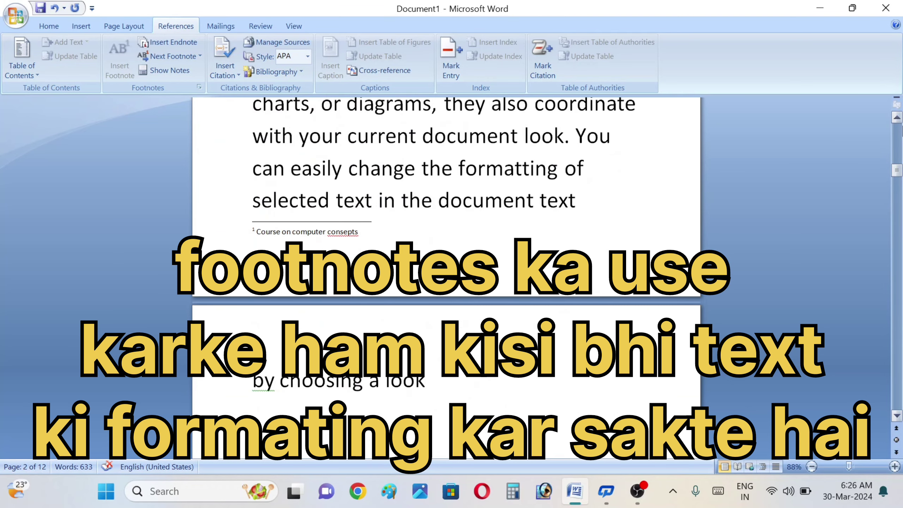
scroll(901, 130, up, 5)
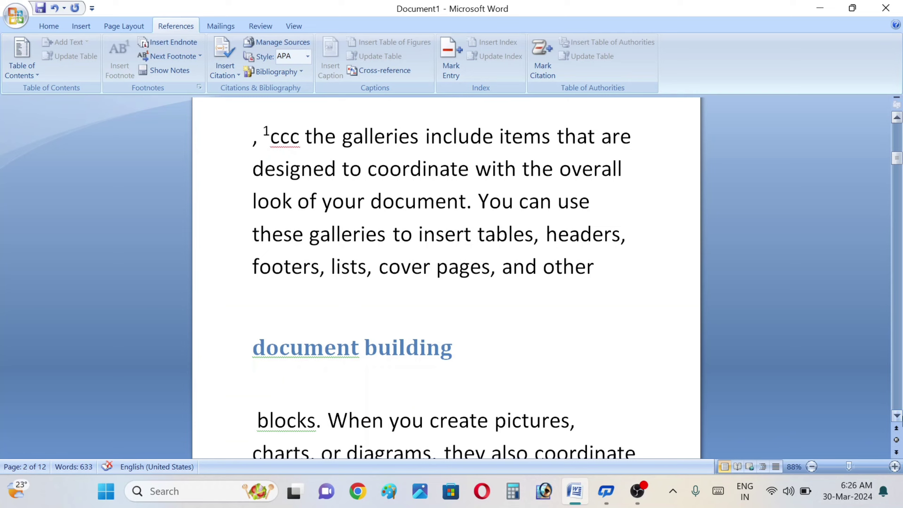
scroll(900, 421, down, 3)
scroll(900, 422, down, 8)
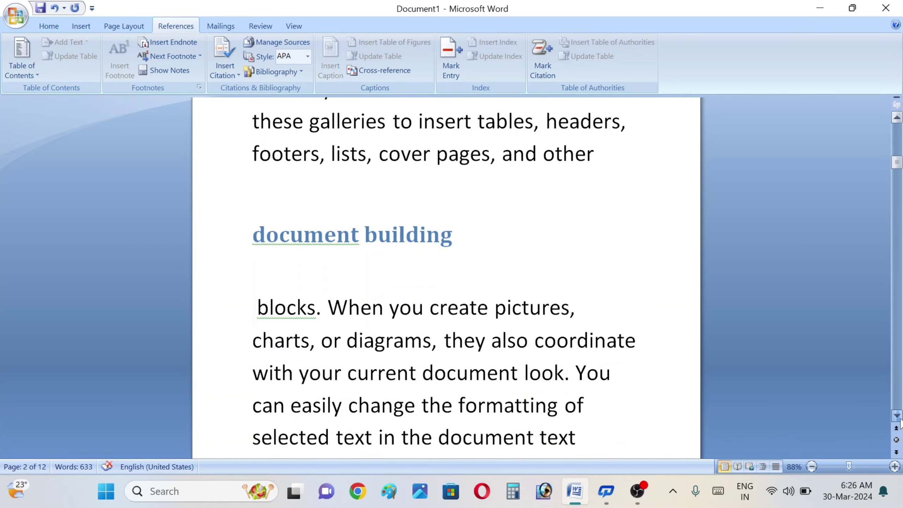
scroll(900, 422, down, 11)
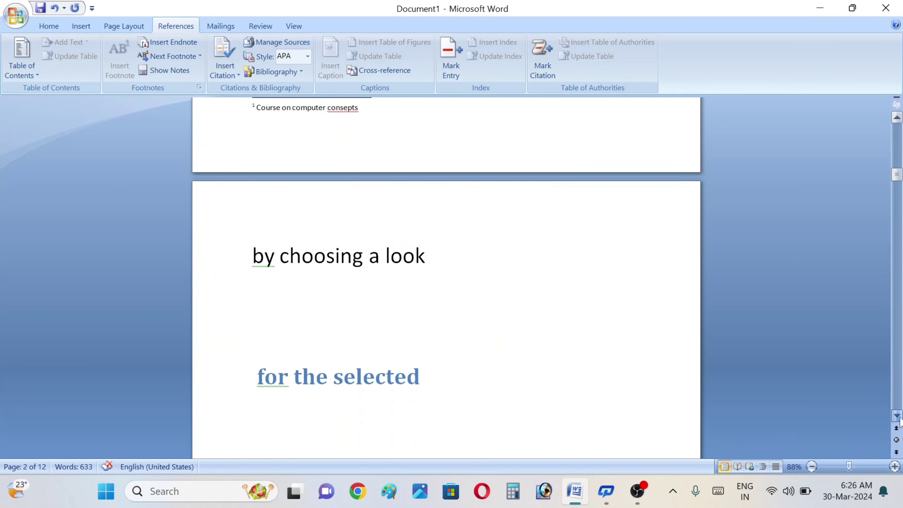
scroll(900, 422, down, 11)
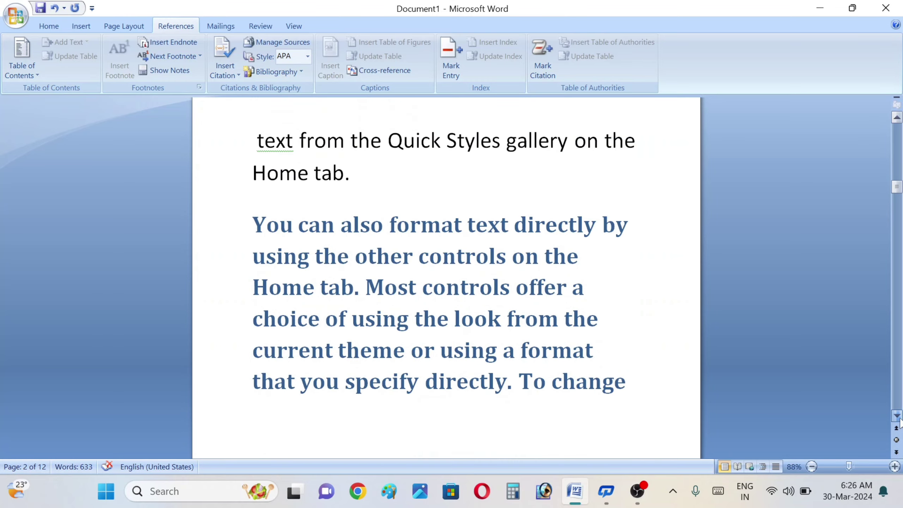
scroll(900, 421, down, 11)
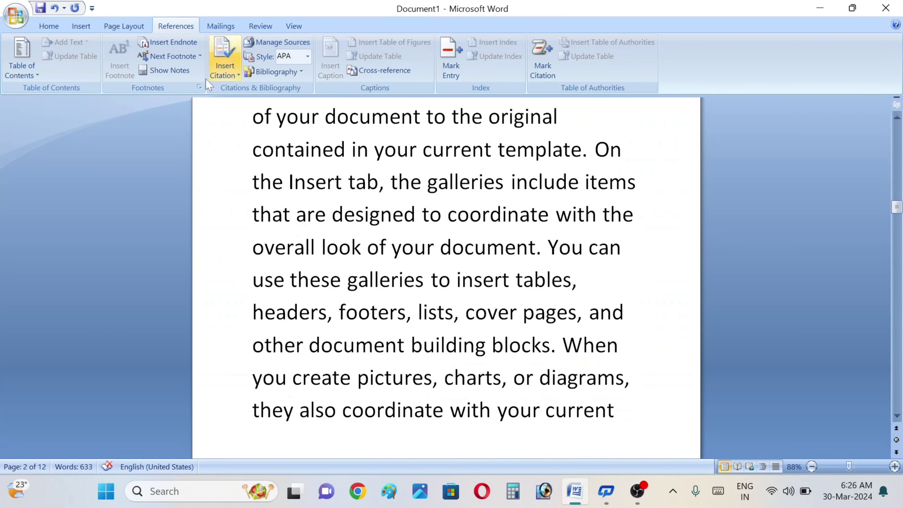
Step: Jump from the 'doctype' endnote back to its reference mark ii after 'document'
click(170, 70)
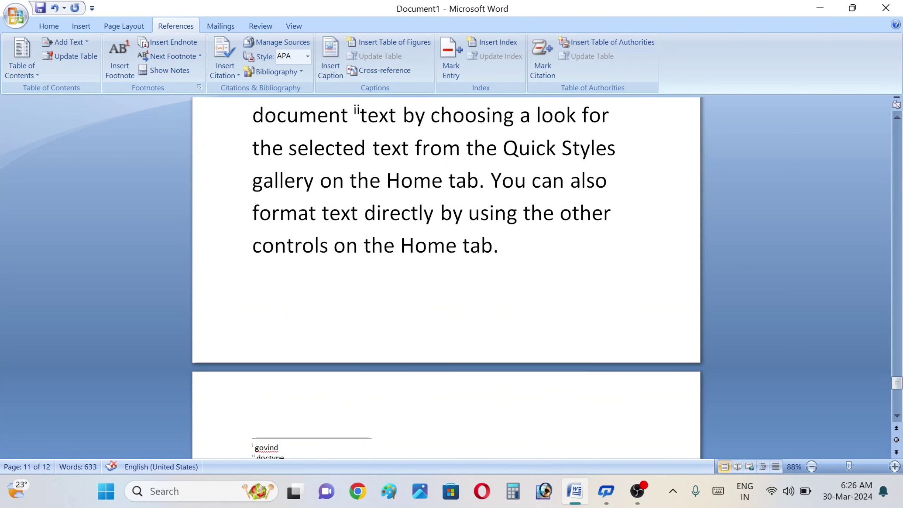
click(899, 122)
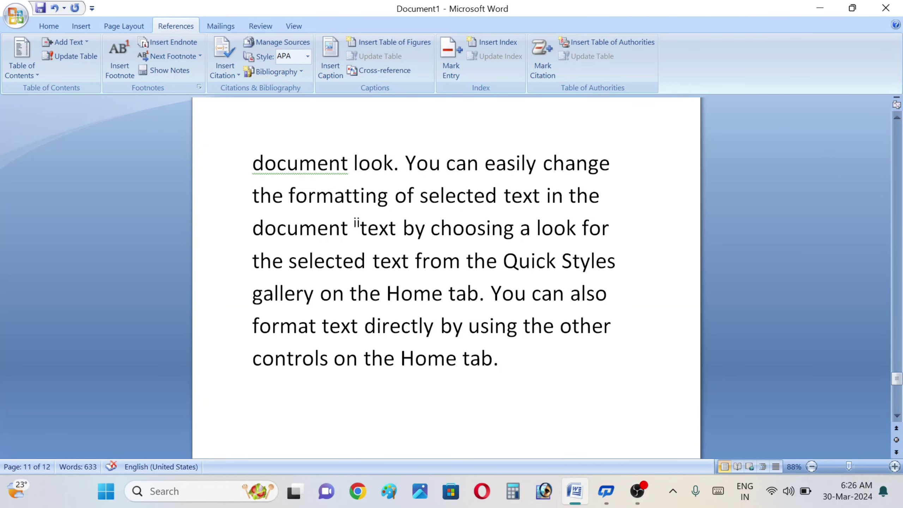
key(Left)
key(Left)
key(Left)
key(Left)
key(Right)
key(Right)
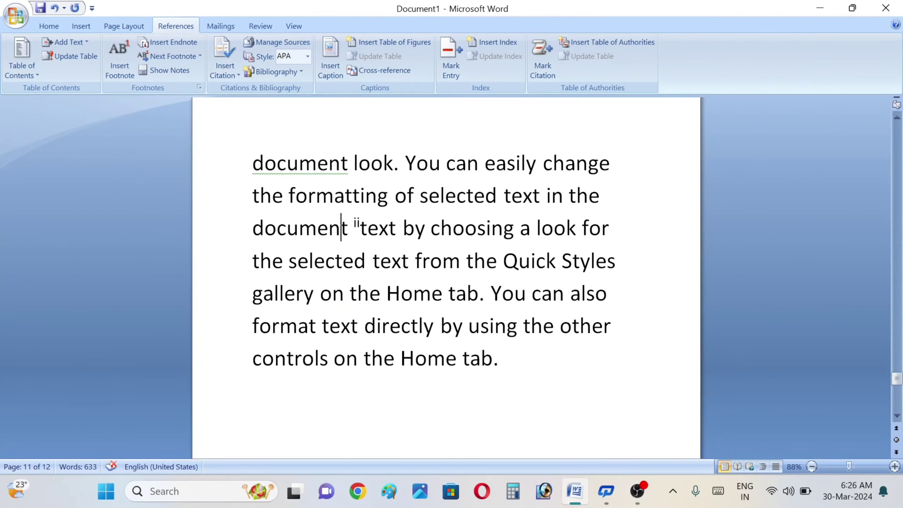
Step: View footnote 1's 'Course on computer consepts' text, then return to its mark on page 2
mouse_move(358, 224)
click(170, 55)
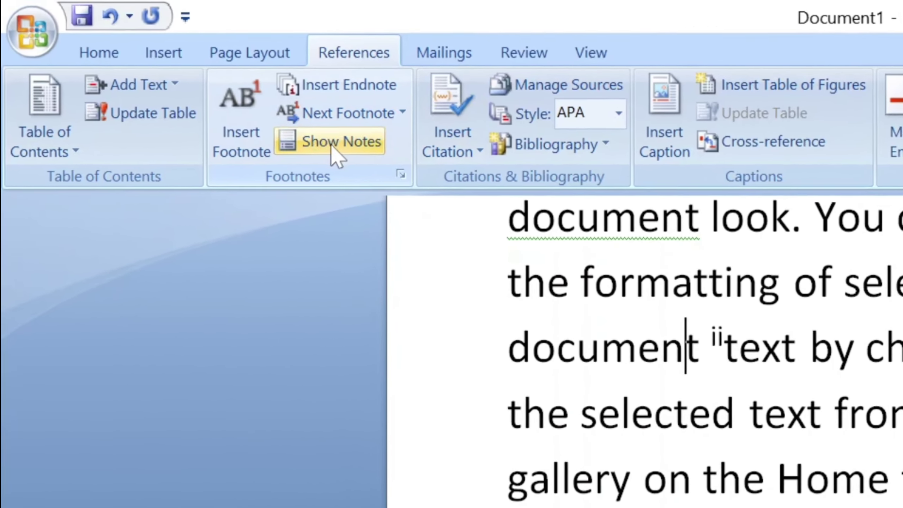
click(272, 116)
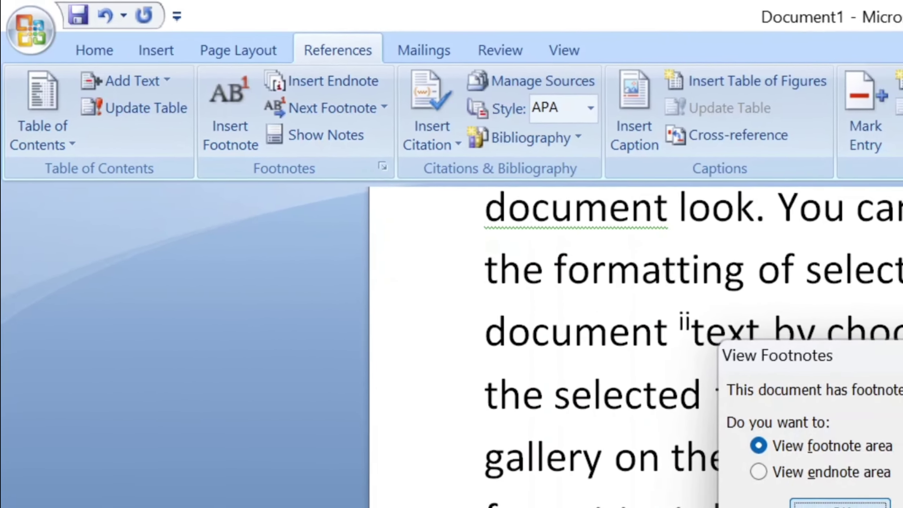
key(Return)
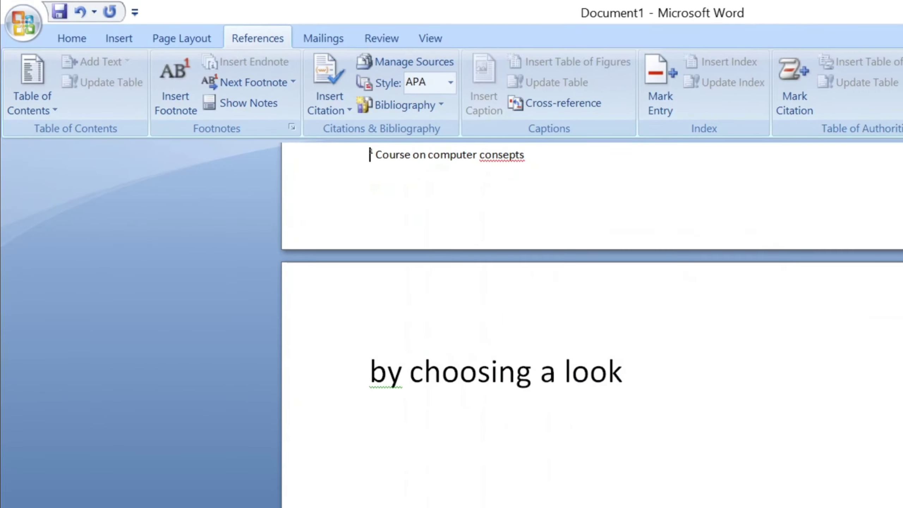
click(215, 92)
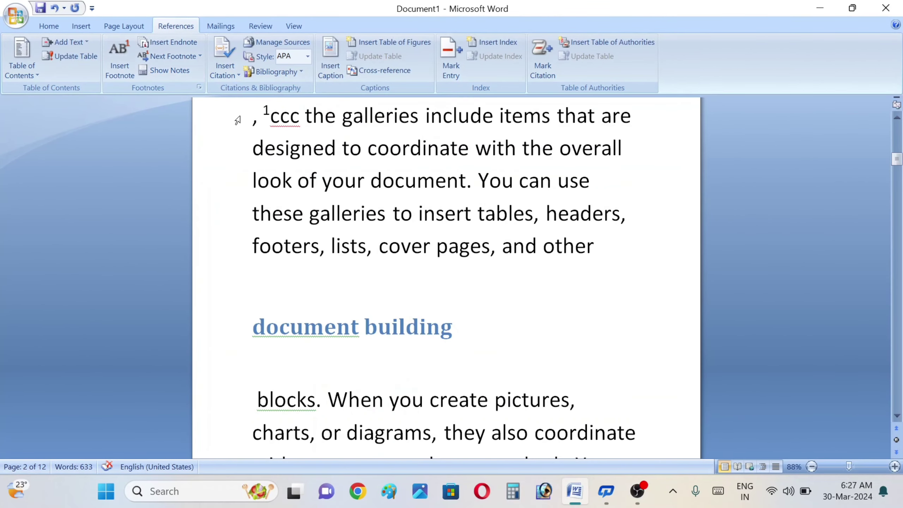
mouse_move(283, 113)
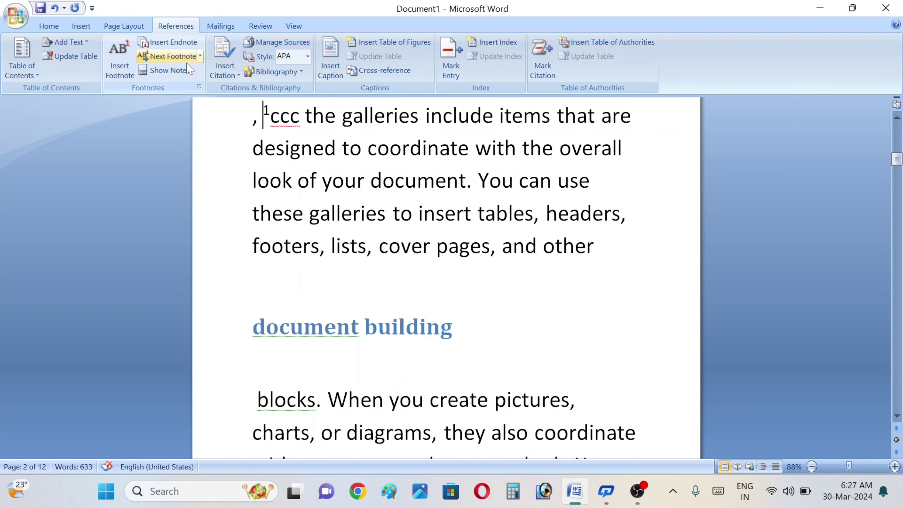
Step: Use the Next Footnote dropdown to reach the next footnote, then endnote mark i
click(200, 56)
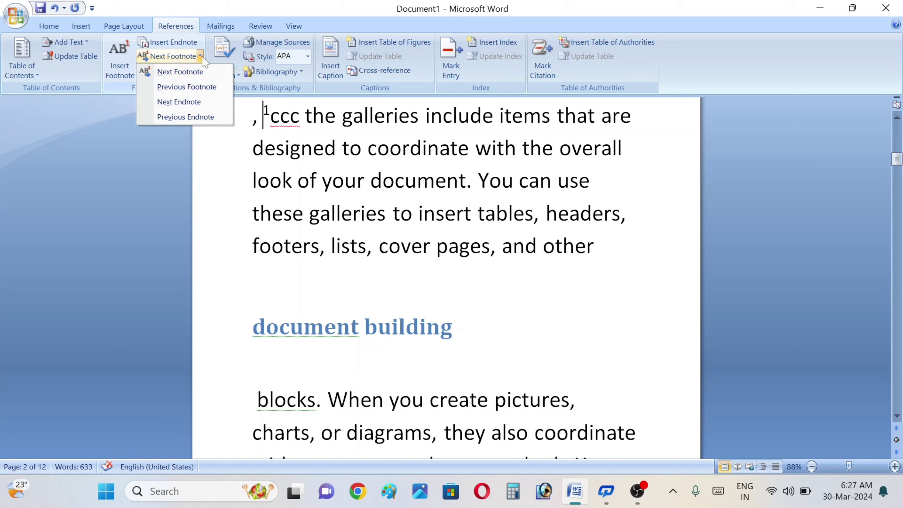
click(185, 73)
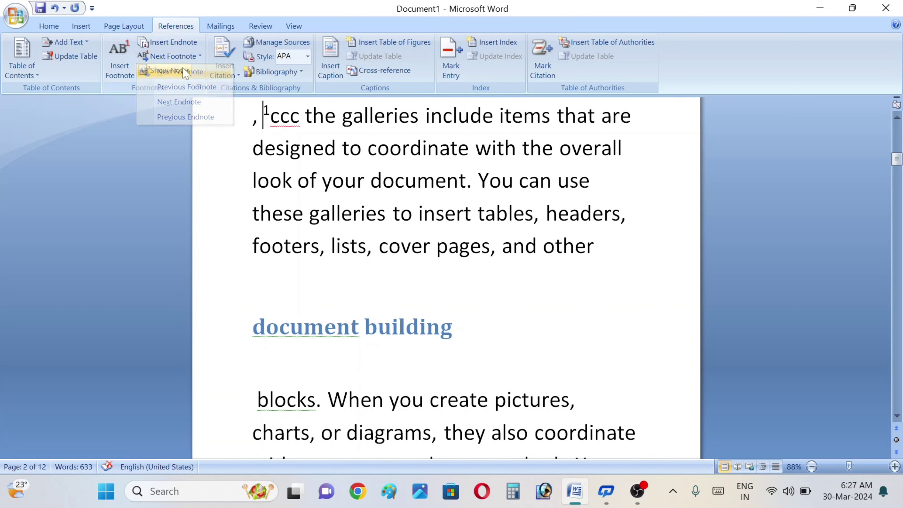
click(199, 58)
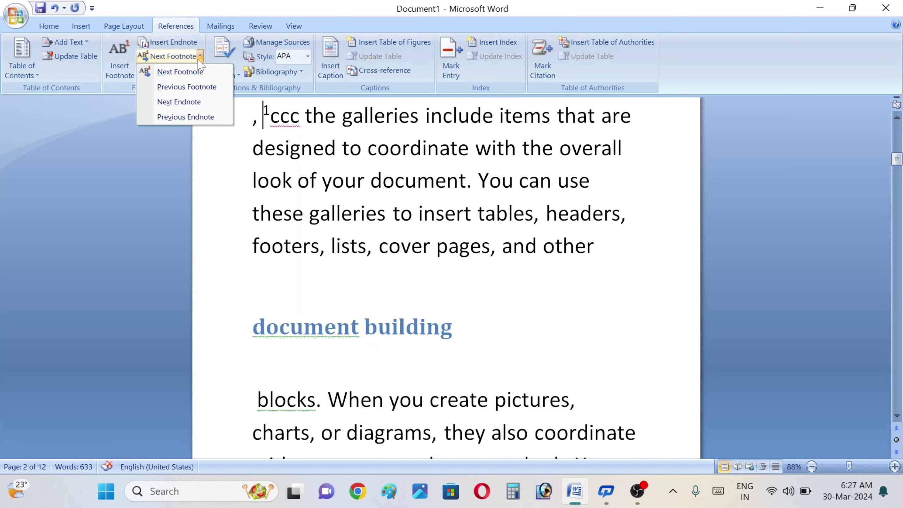
click(179, 102)
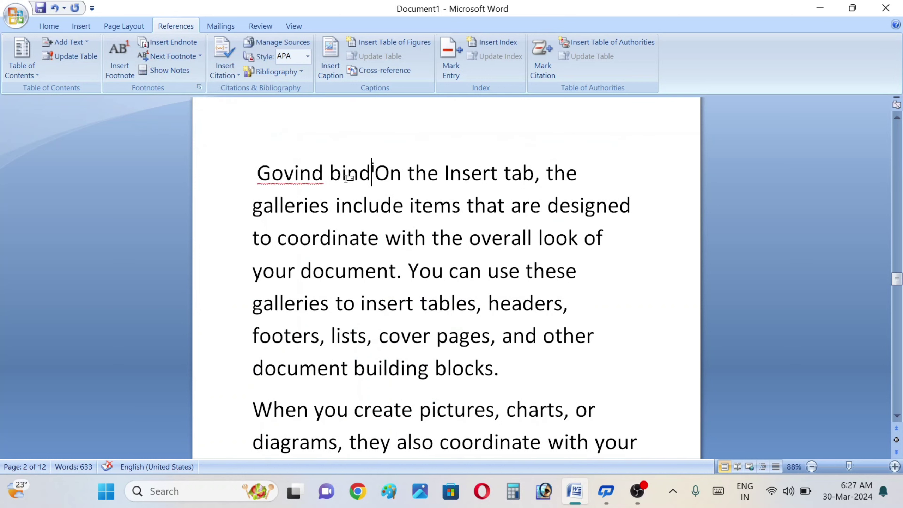
mouse_move(342, 174)
mouse_move(369, 168)
click(171, 56)
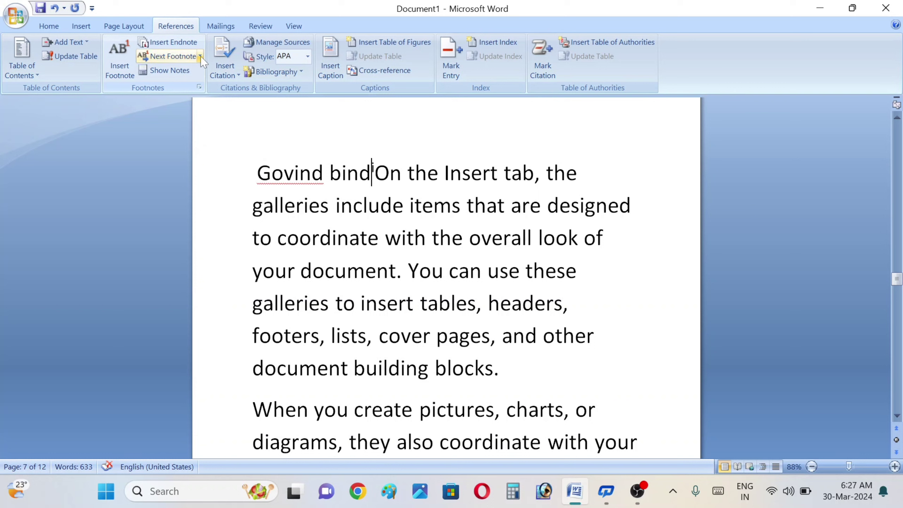
click(201, 56)
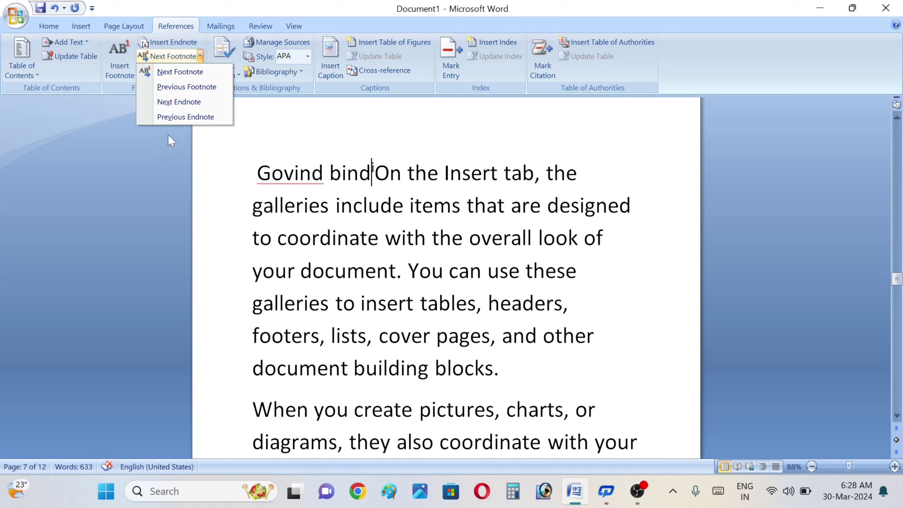
Step: Dismiss the unused Next Footnote menu so the 'next' document with the Hindi story is in view
click(224, 150)
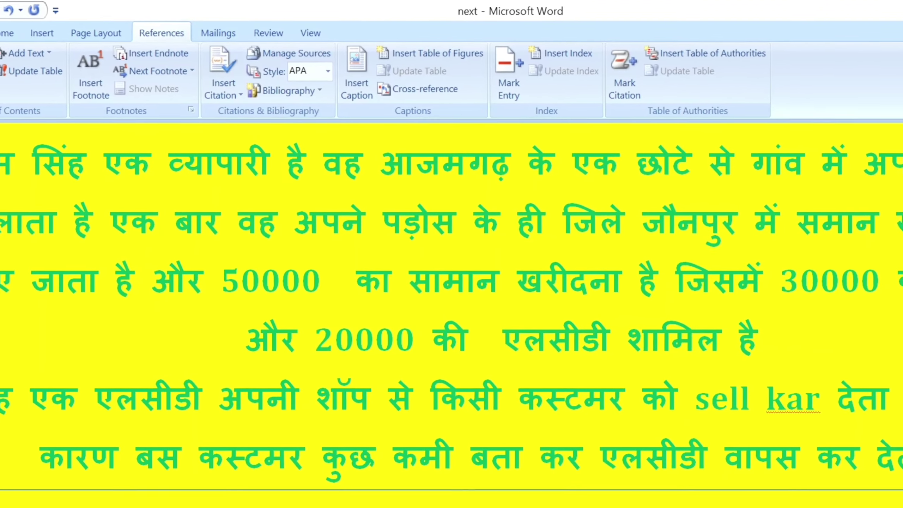
Step: Start a new source from Insert Citation > Add New Source and open the Type of Source list
click(228, 109)
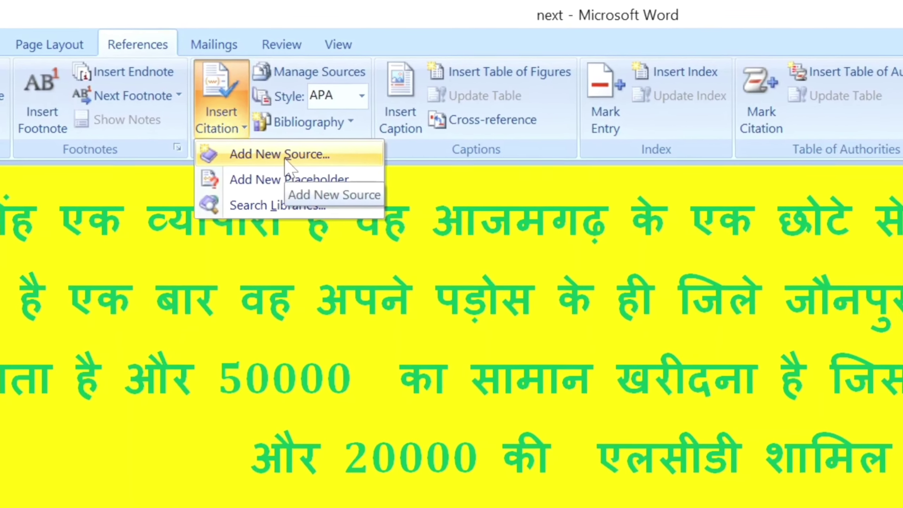
click(286, 158)
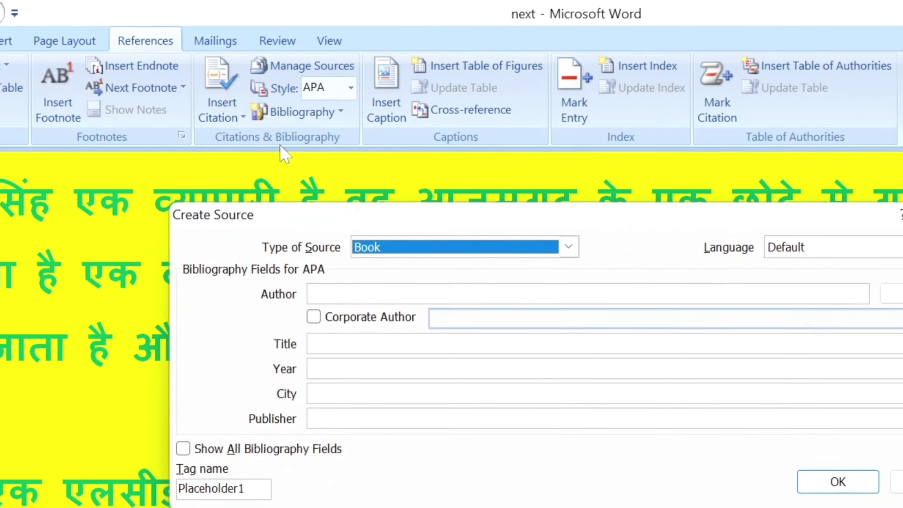
click(568, 246)
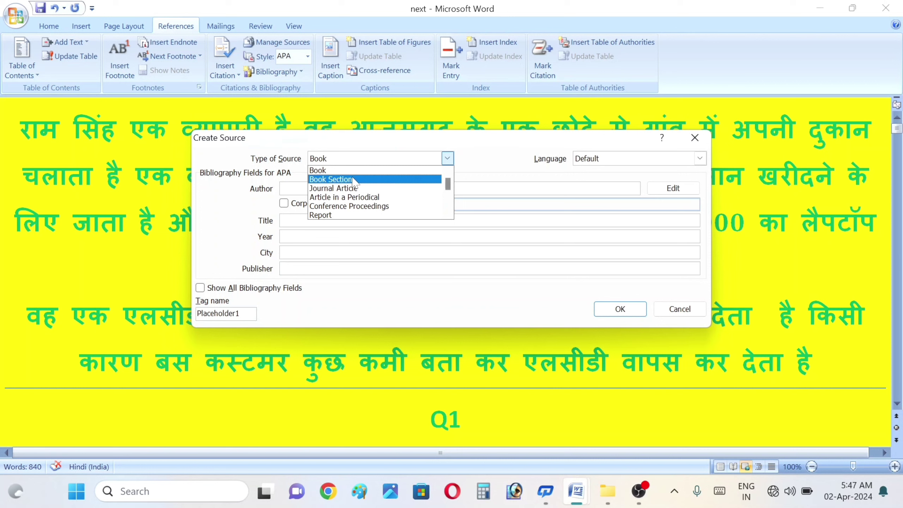
Step: Keep Book as the type and Default as the language, and enter the author's full name
click(328, 171)
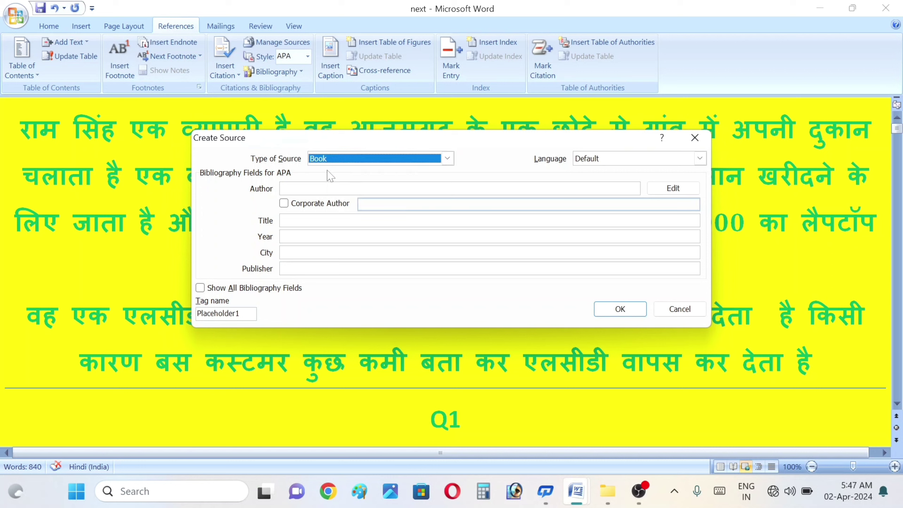
click(600, 163)
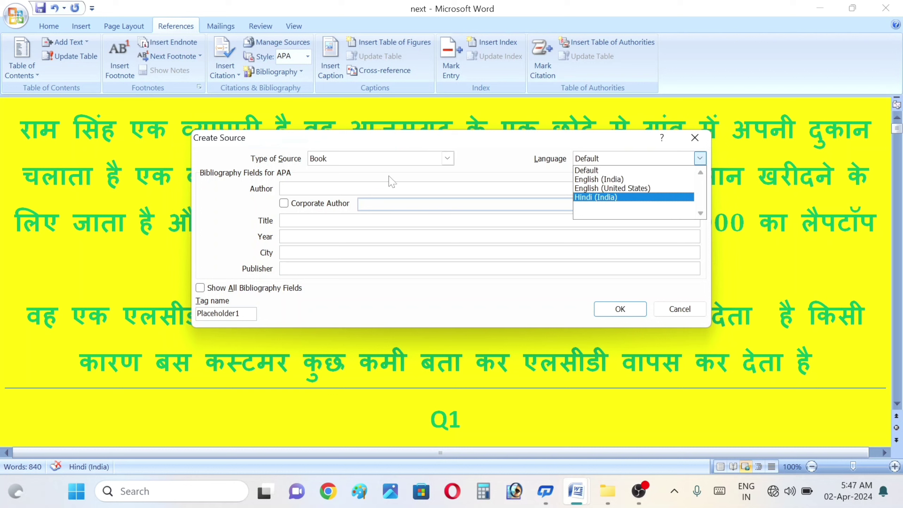
click(348, 182)
click(350, 188)
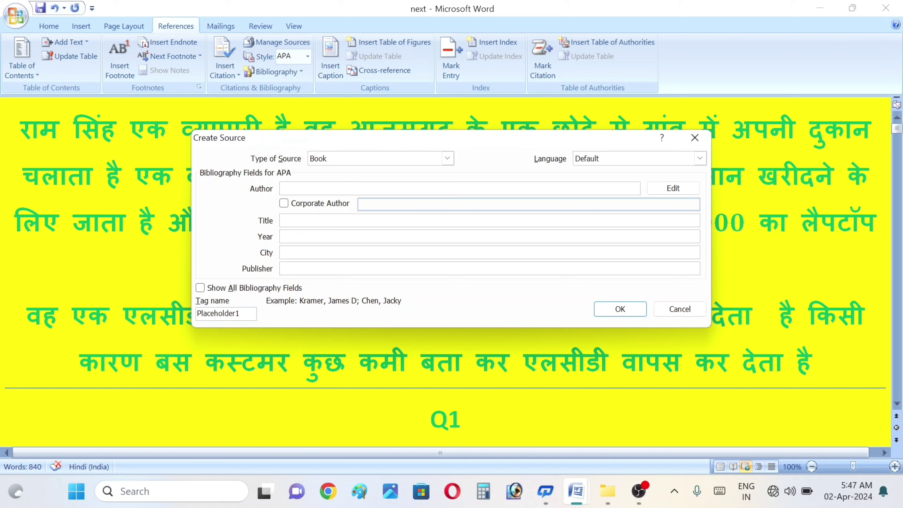
key(Tab)
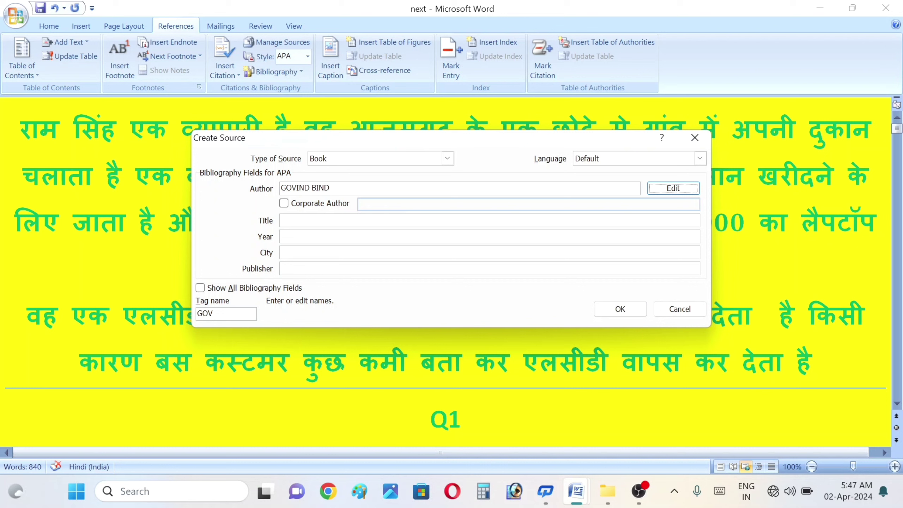
Step: Leave Corporate Author unticked and enter the title SUPER SUNDAY EPISOD 4
click(284, 203)
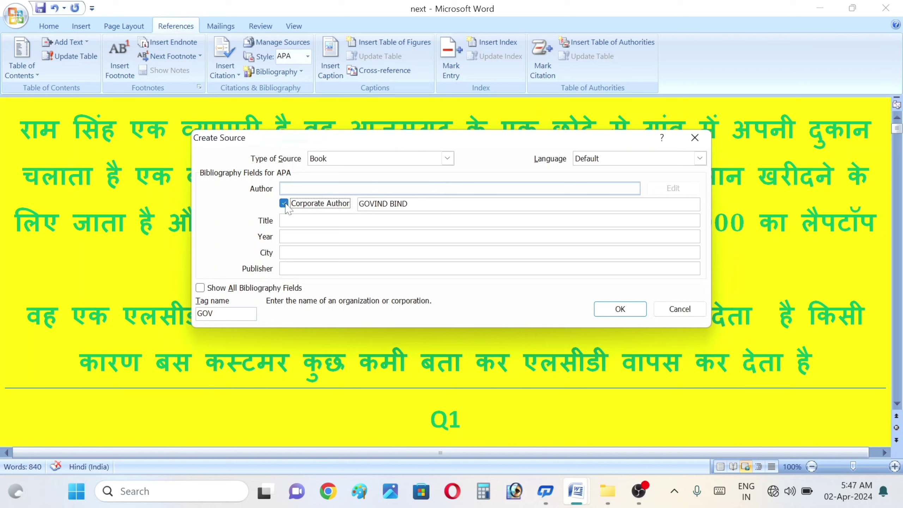
click(284, 203)
key(Tab)
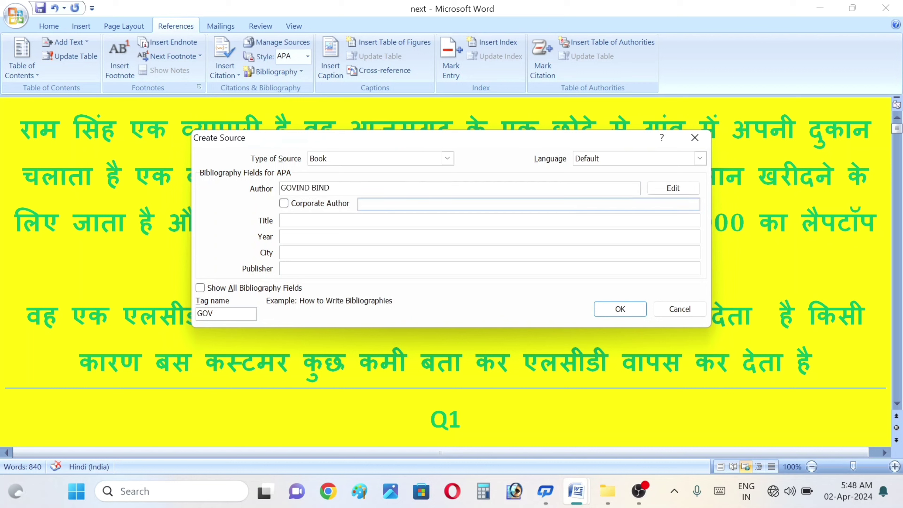
text(SUPER SUNDAY EPISOD 4)
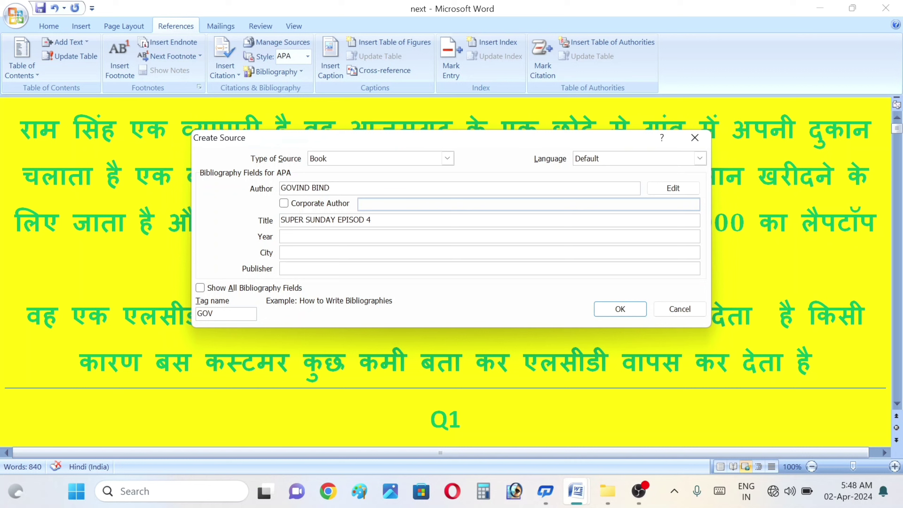
Step: Enter year 2024, city MARTINGANJ AZAMGARH and publisher STUDENT'S CYBER POINT
key(Tab)
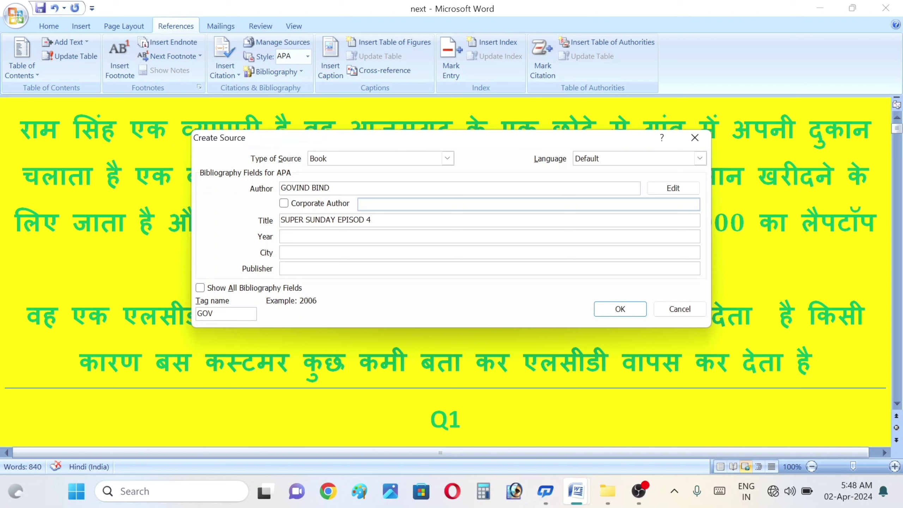
text(2024)
key(Tab)
text(MARTINGANJ )
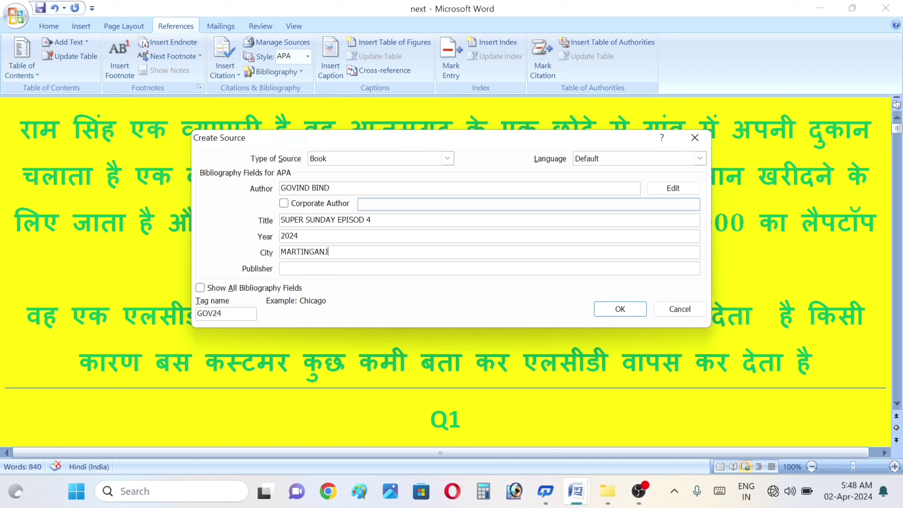
text(AZAMGARH)
key(Tab)
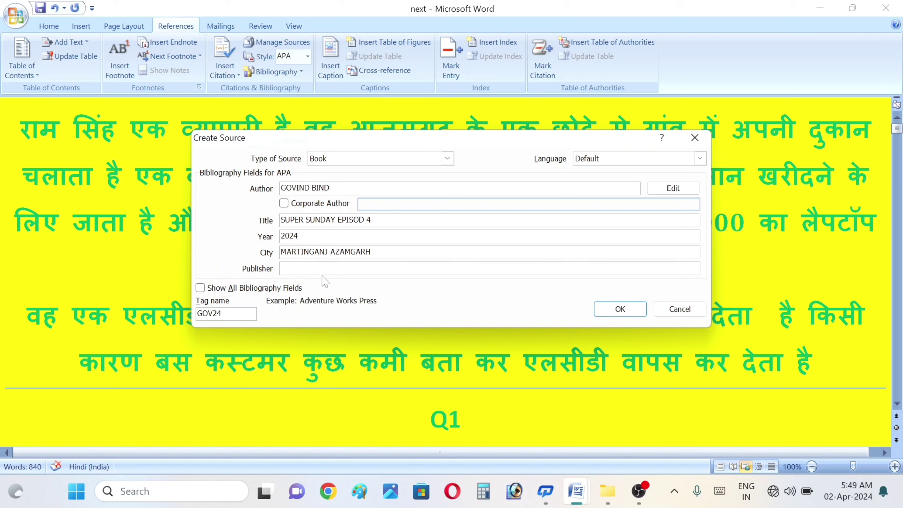
text(STUDENT'S CYBER POINT)
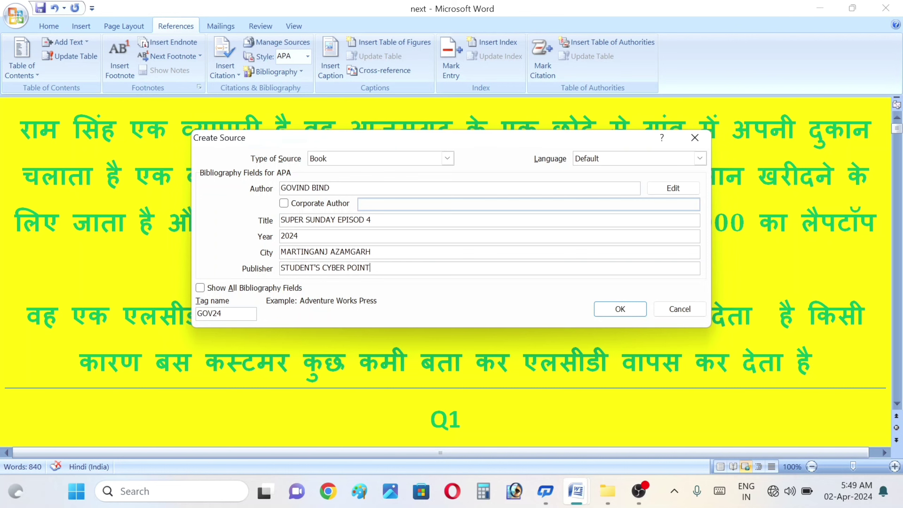
Step: Insert the new 2024 source's citation on its own line above the Hindi story and open its options
click(626, 319)
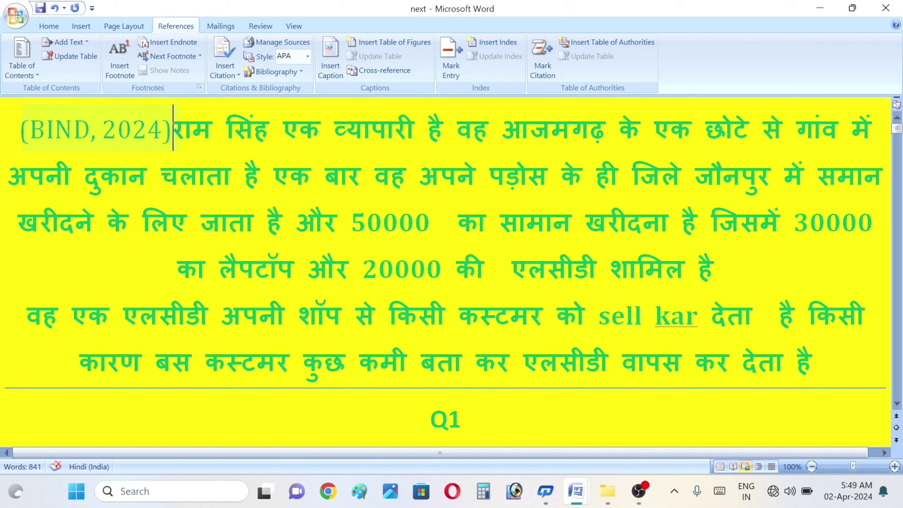
key(Right)
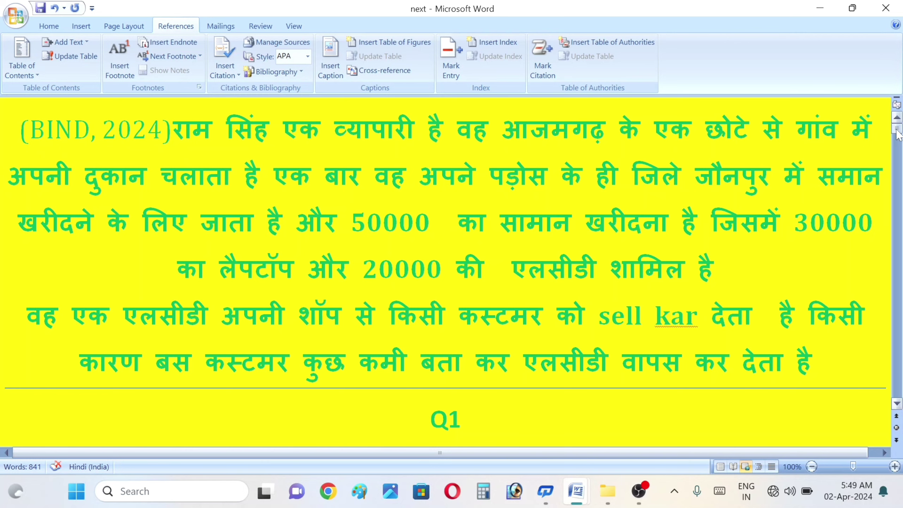
key(Left)
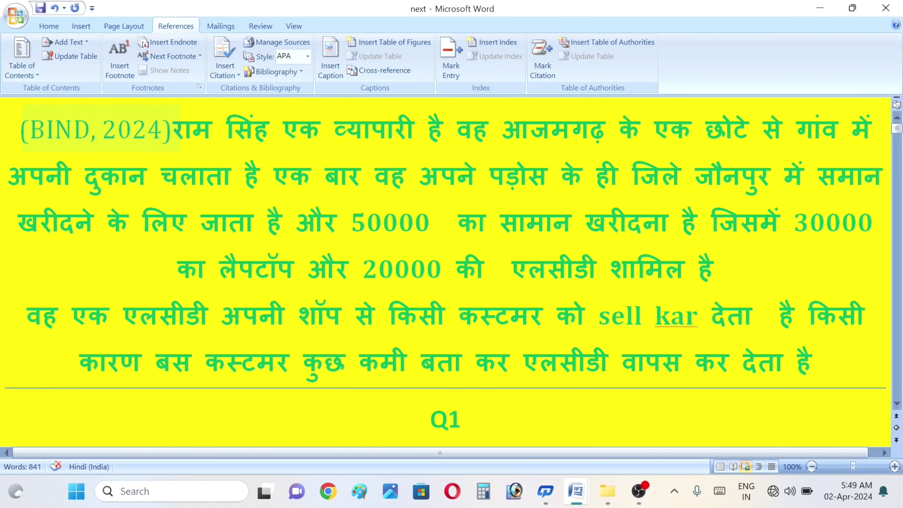
key(Return)
key(Return)
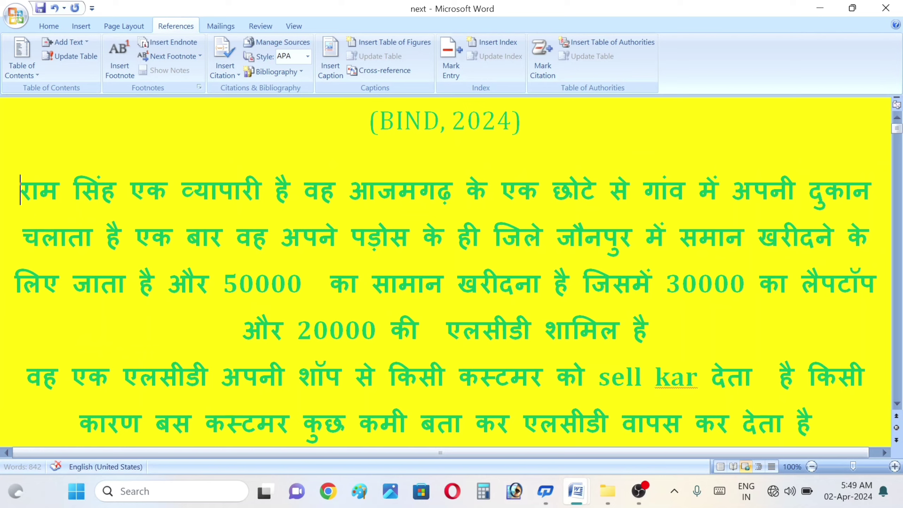
key(Return)
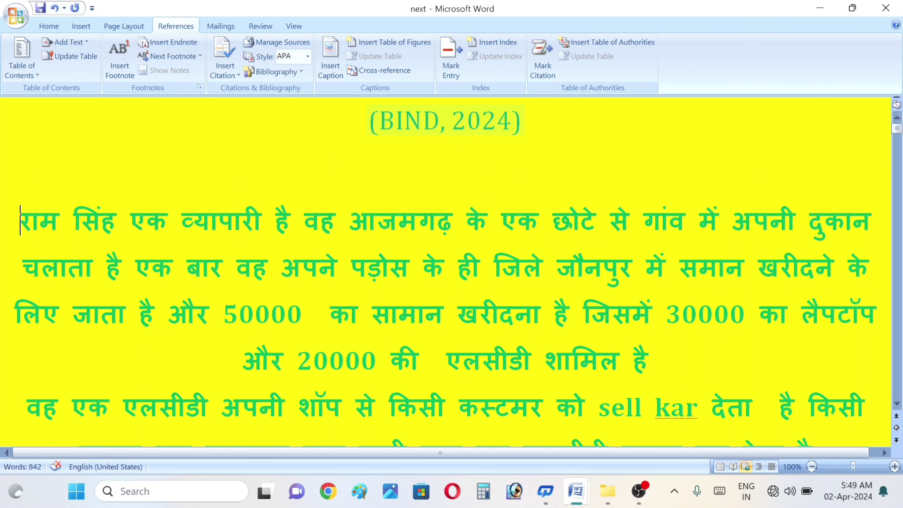
click(444, 121)
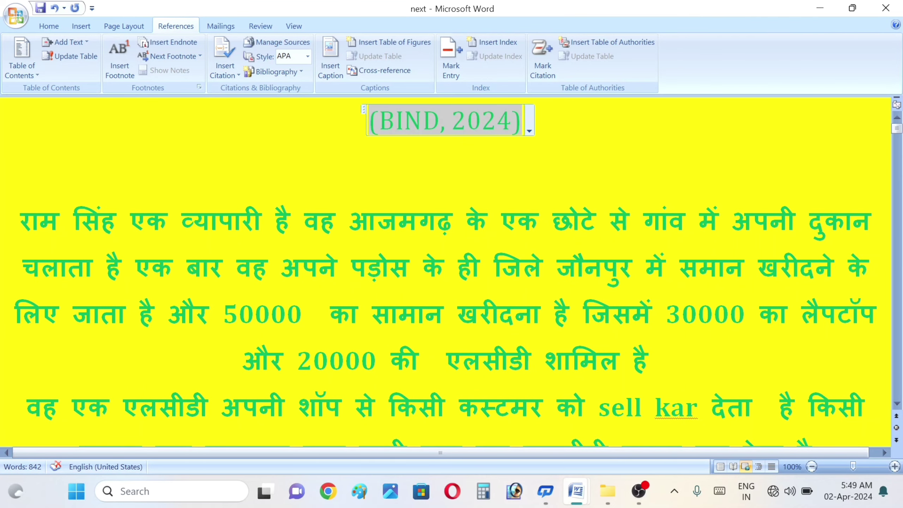
click(529, 131)
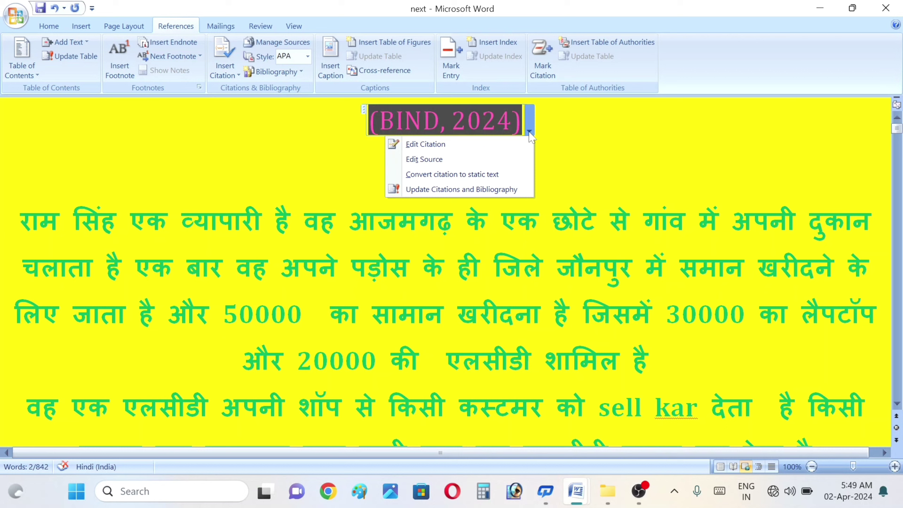
Step: Convert the citation to static text and cancel the accidentally opened Print dialog
click(462, 174)
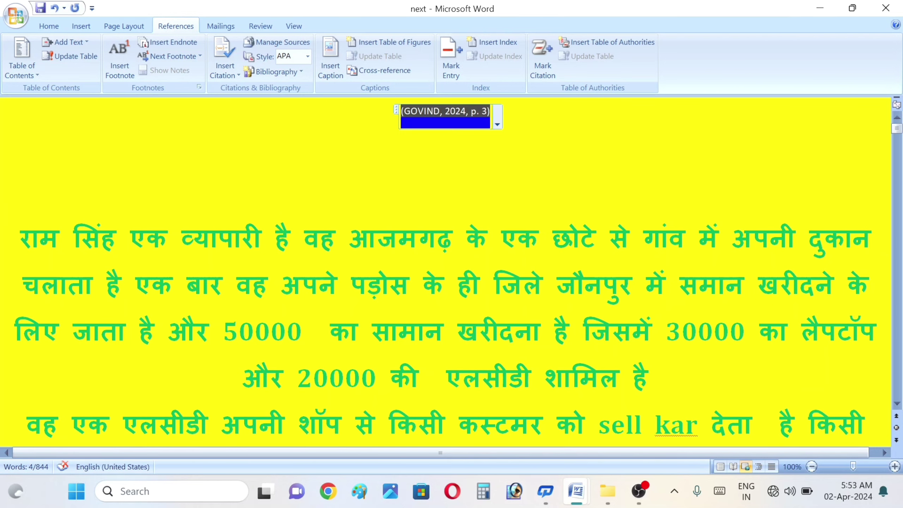
key(ctrl+p)
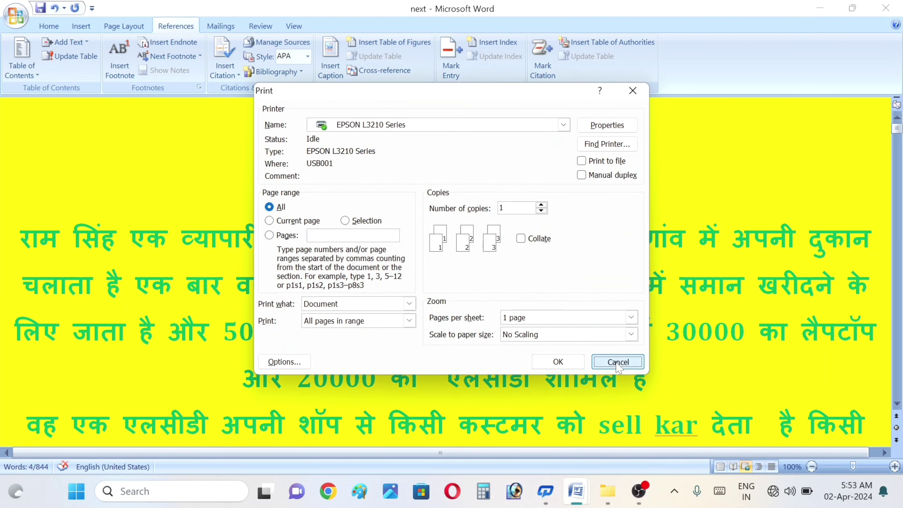
click(617, 362)
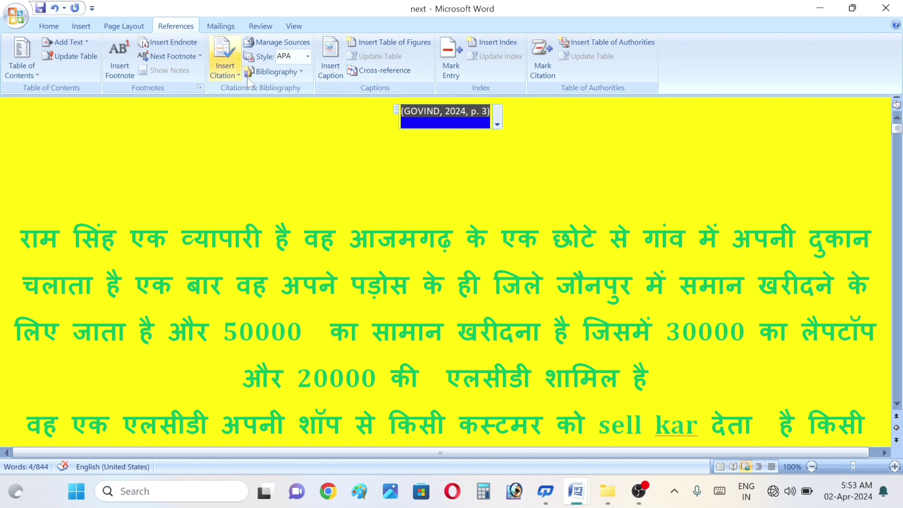
Step: Delete the 2024 book source from the Master List in Manage Sources and start a new source
click(284, 40)
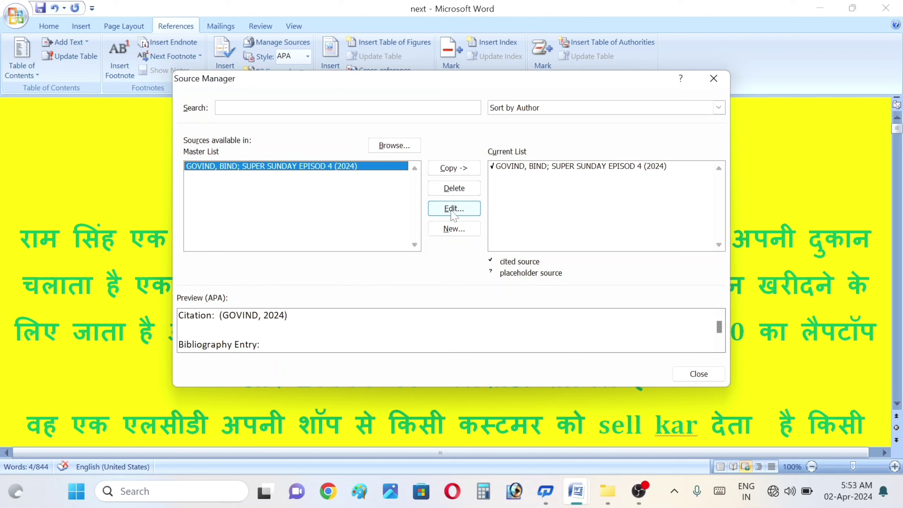
click(442, 186)
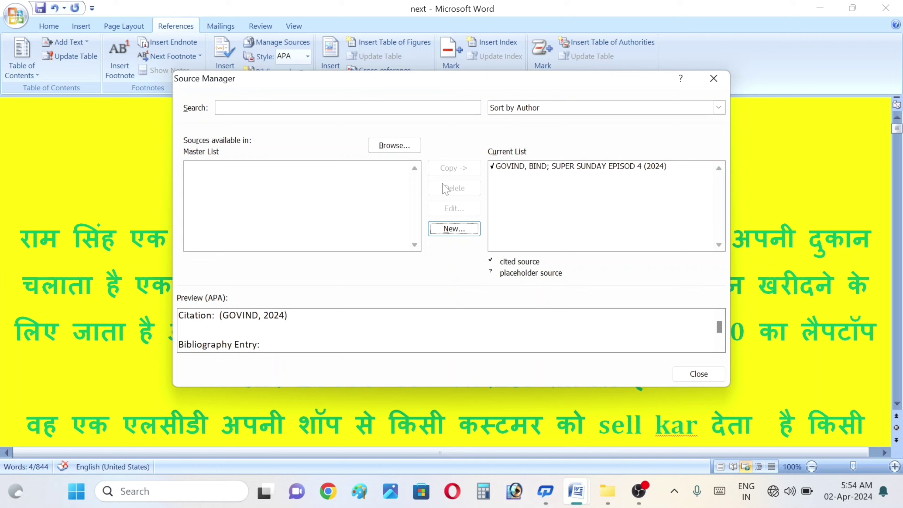
click(457, 228)
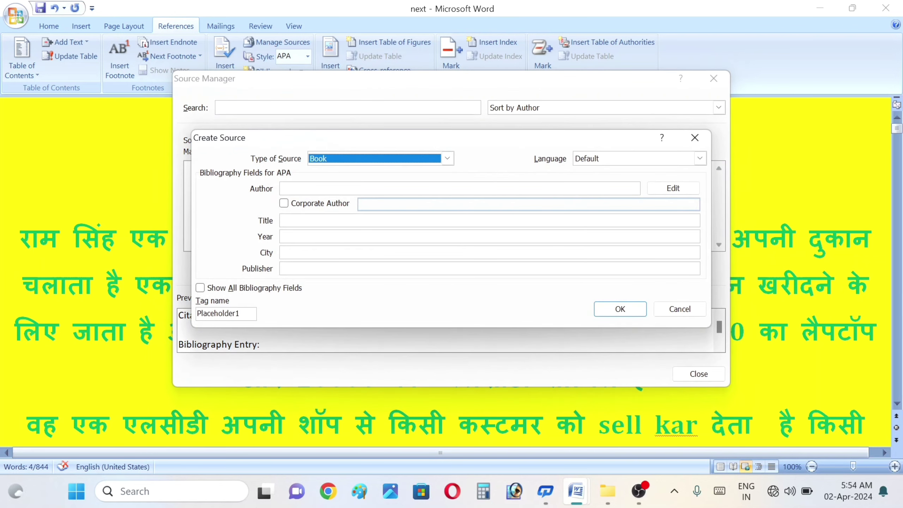
Step: Make the new source a Book Section with author STUDENTS
click(343, 187)
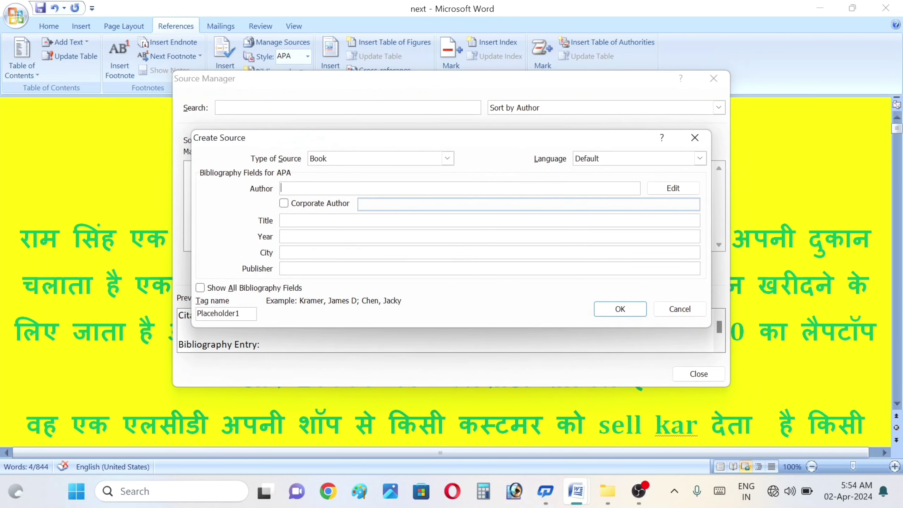
click(448, 158)
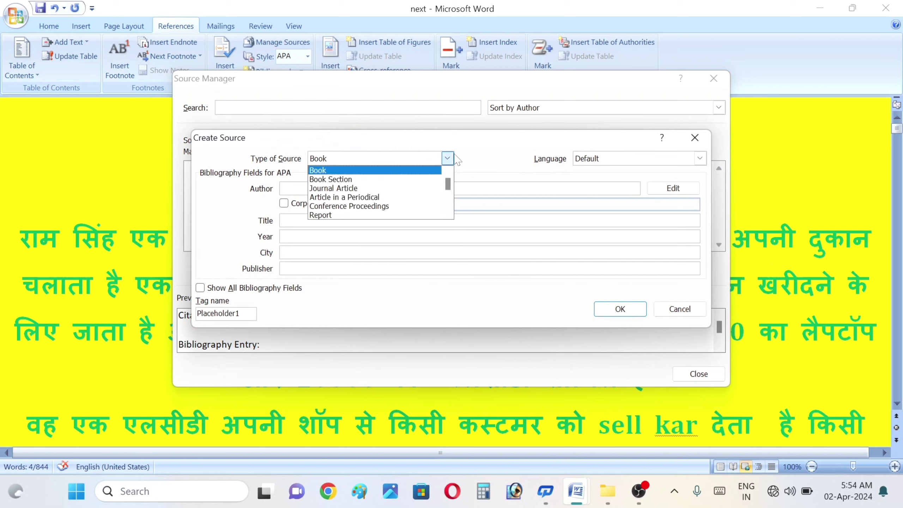
click(347, 179)
click(359, 188)
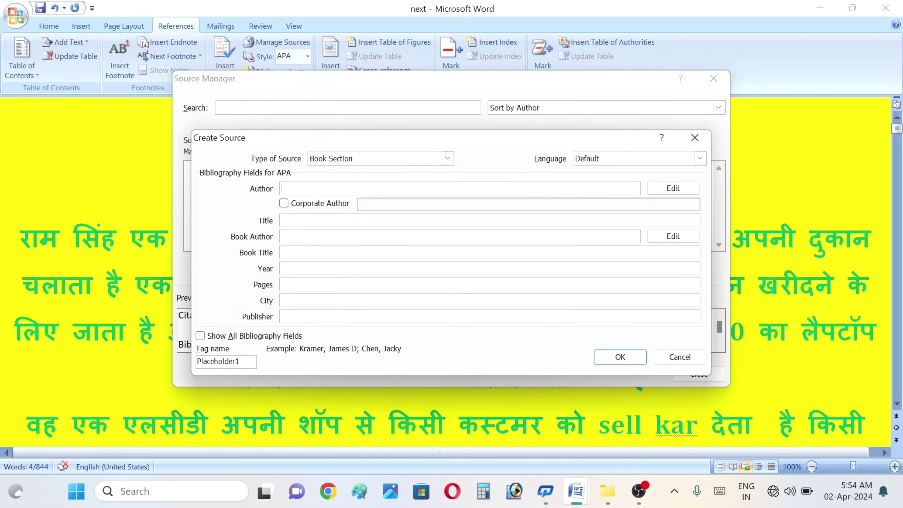
text(STUDENTS)
key(Tab)
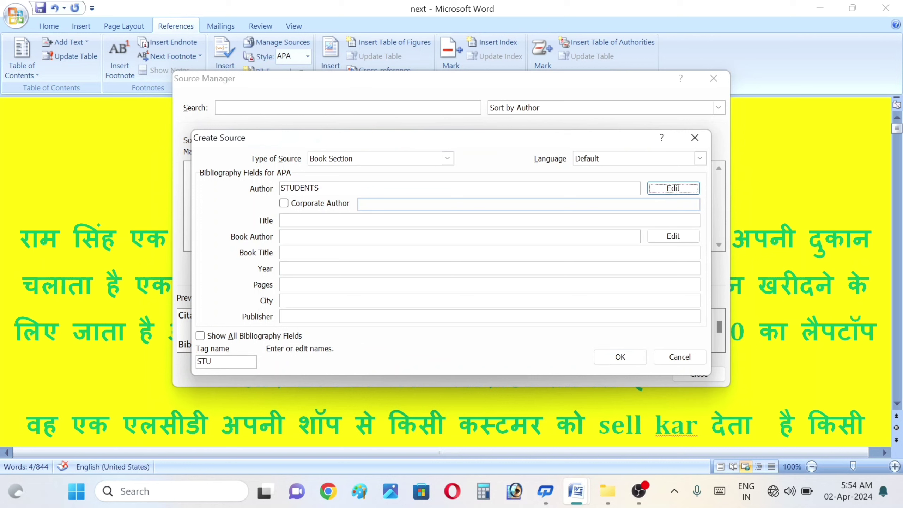
key(Tab)
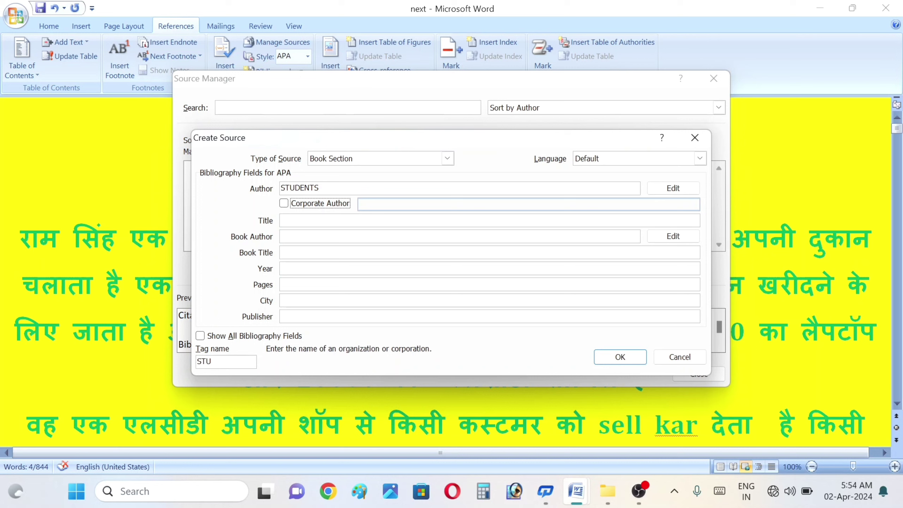
key(Tab)
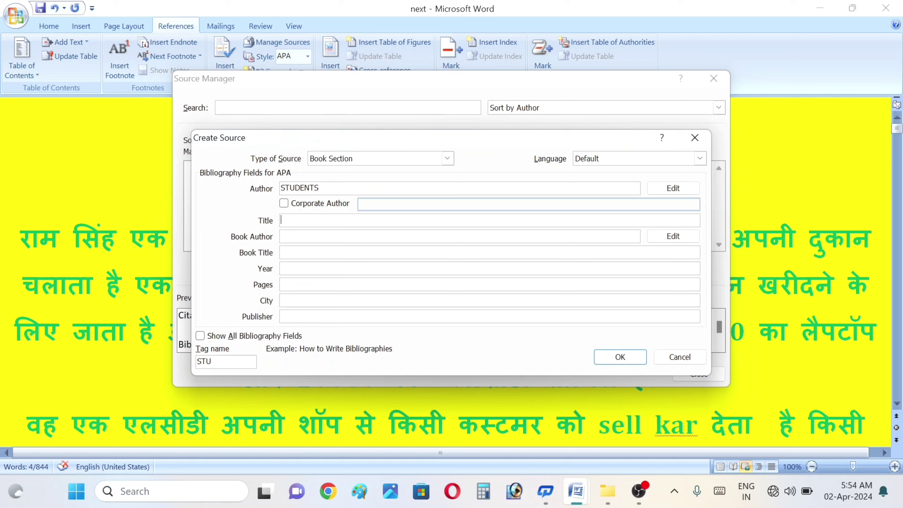
Step: Enter title SUPER SUNDAY, book author STUDENTS and book title SUPER SUNDAY
text(SUPER SUNDAY)
key(Tab)
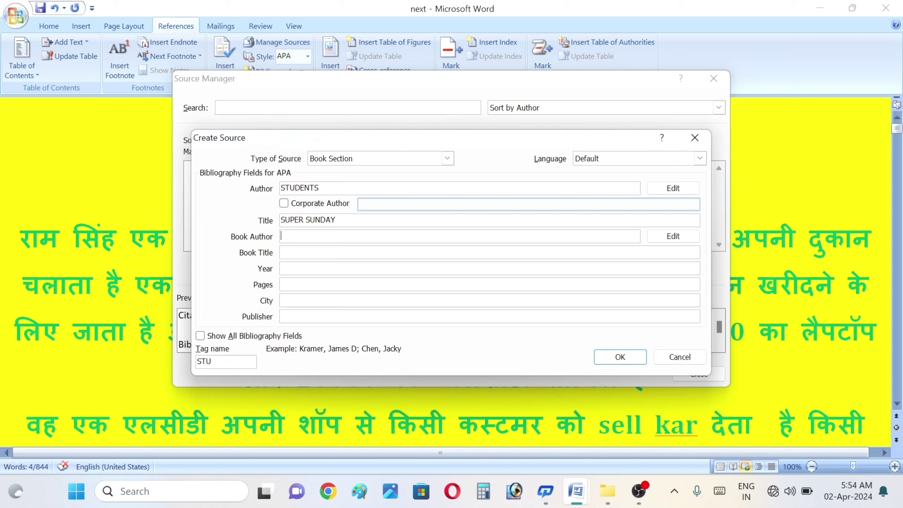
text(STUDENTS)
key(Tab)
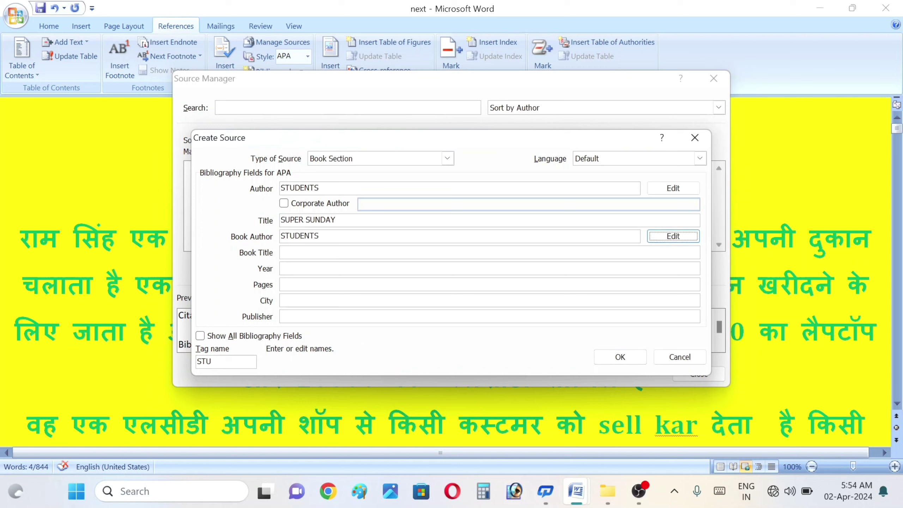
key(Tab)
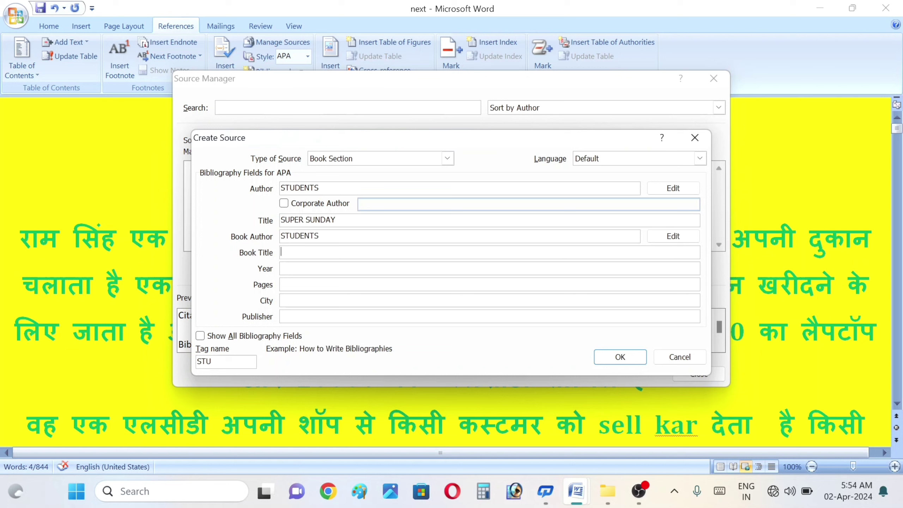
text(SUPER SUNDAY)
key(Tab)
Step: Enter year 2024, pages 8 and city AZAQMGARH
text(2024)
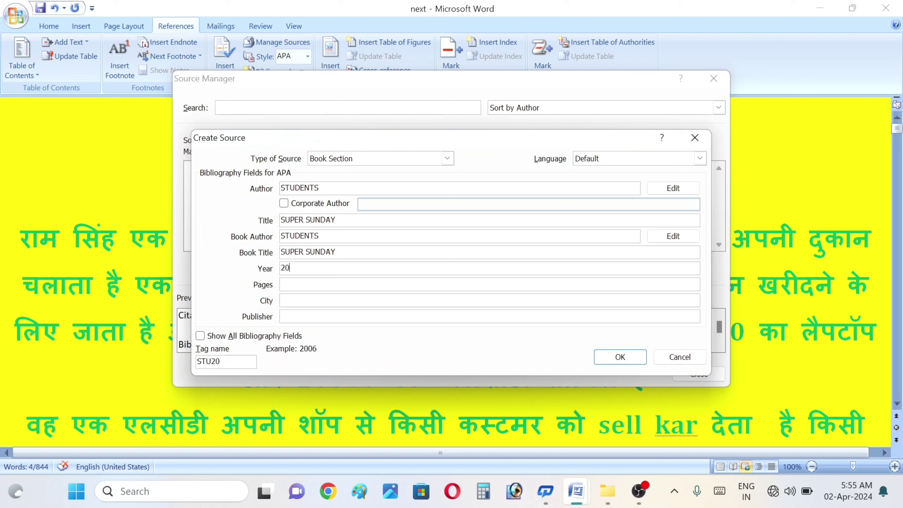
key(Tab)
text(AZAMGARH)
key(Tab)
key(shift+Tab)
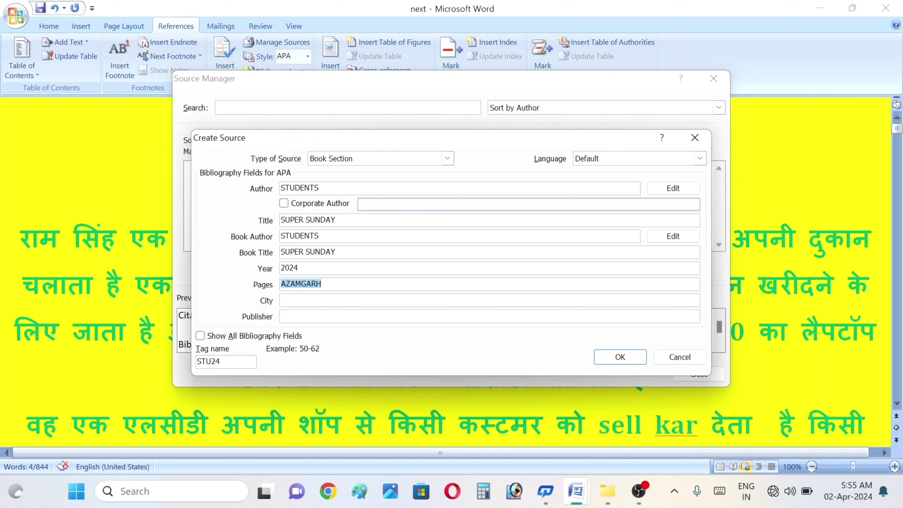
text(8)
key(Tab)
text(AZAQMGARH)
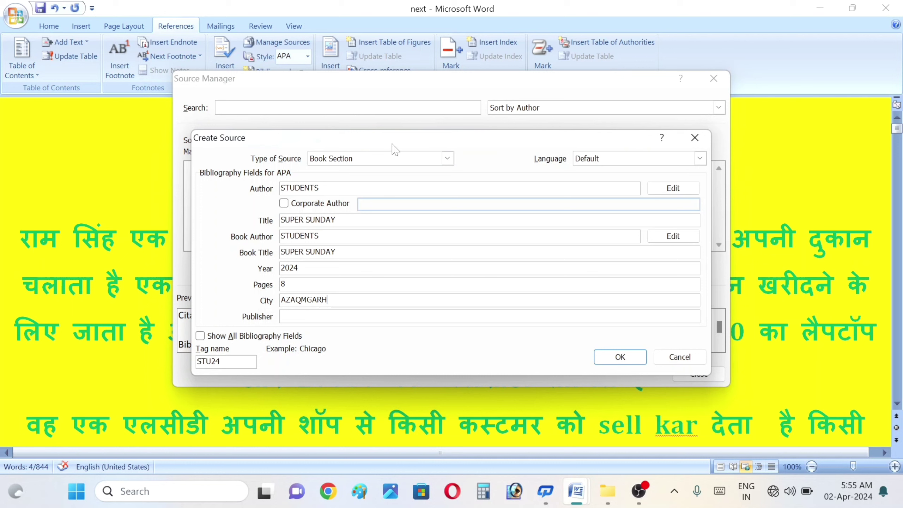
Step: Try several source types, settle on Book, and enter the publisher's name
click(447, 158)
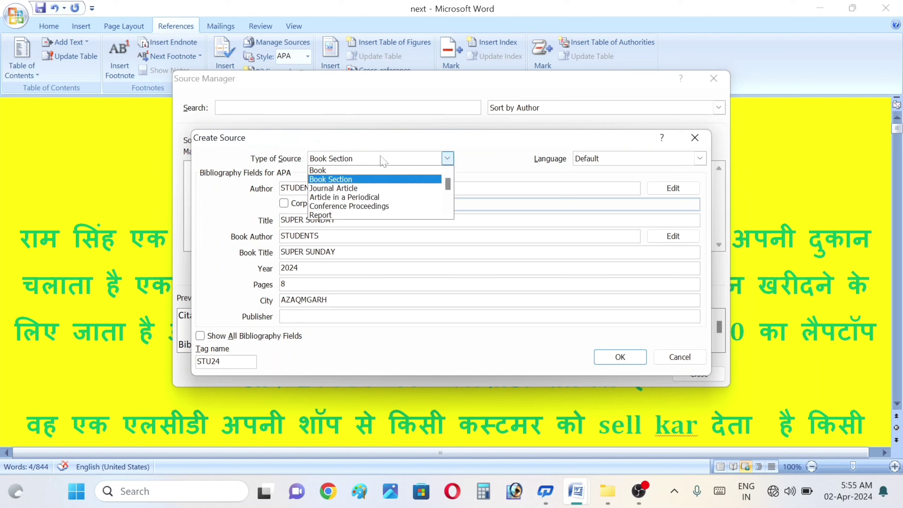
click(328, 194)
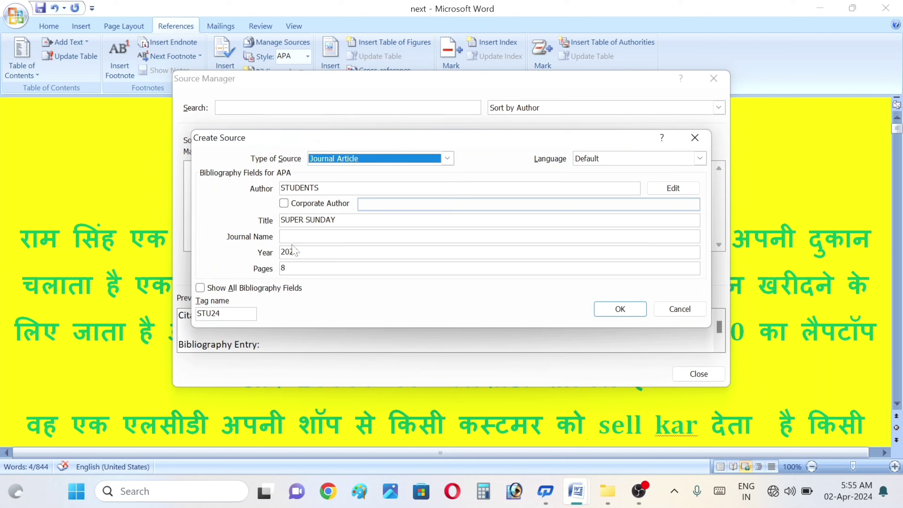
click(438, 163)
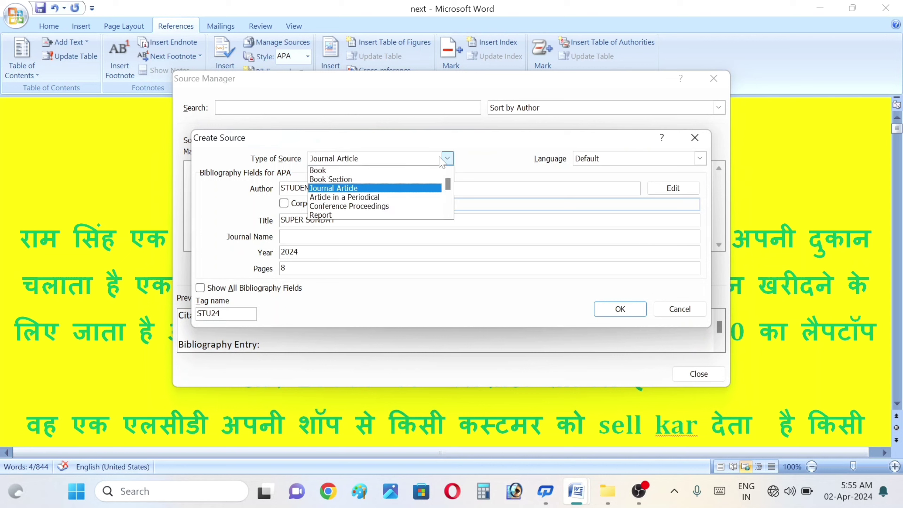
click(409, 207)
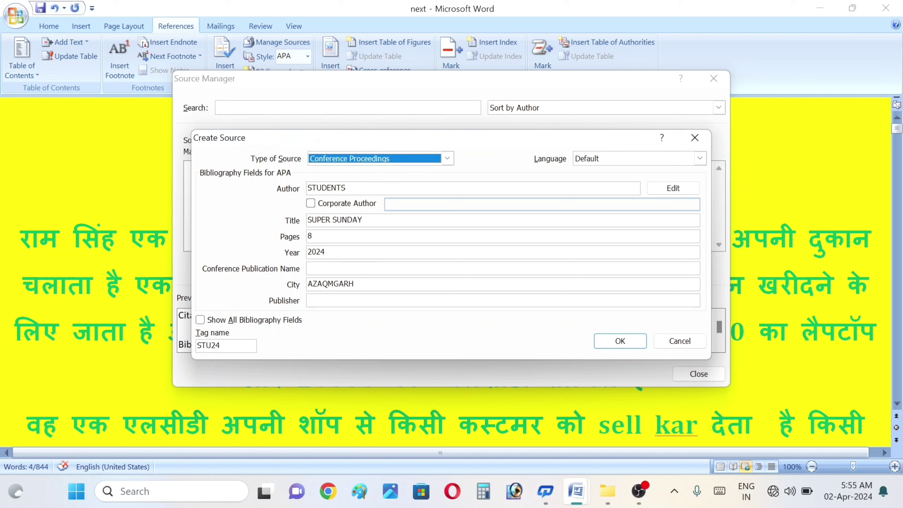
click(447, 159)
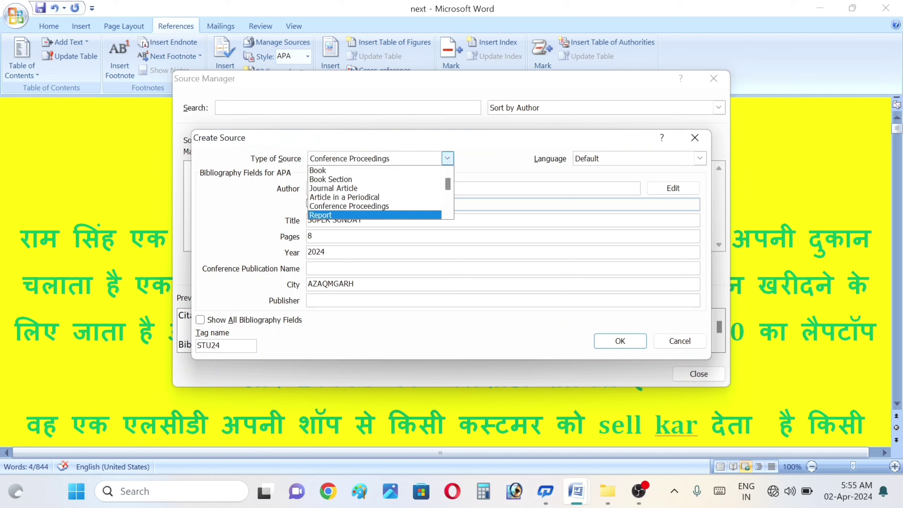
key(Return)
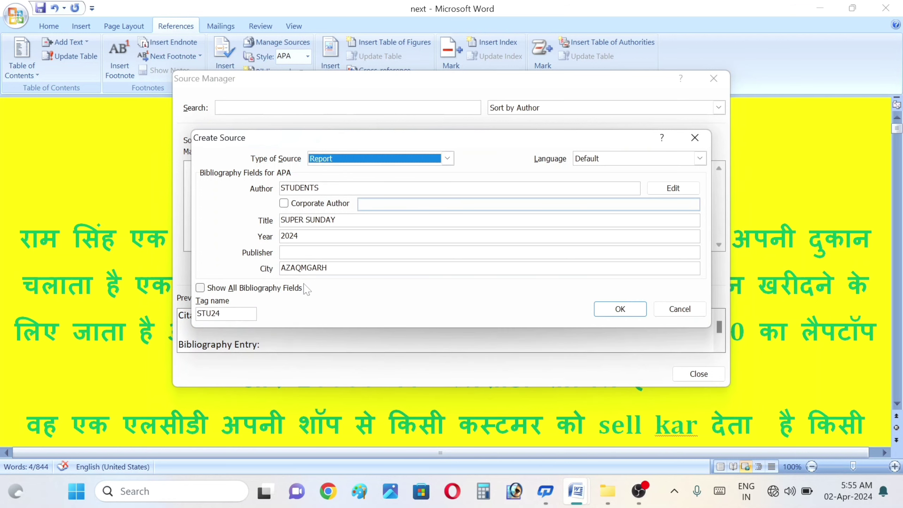
click(394, 159)
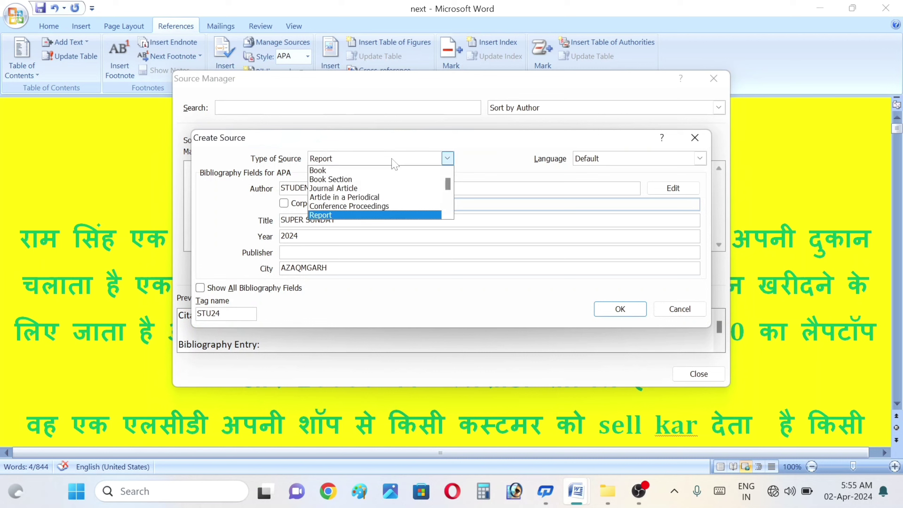
click(335, 180)
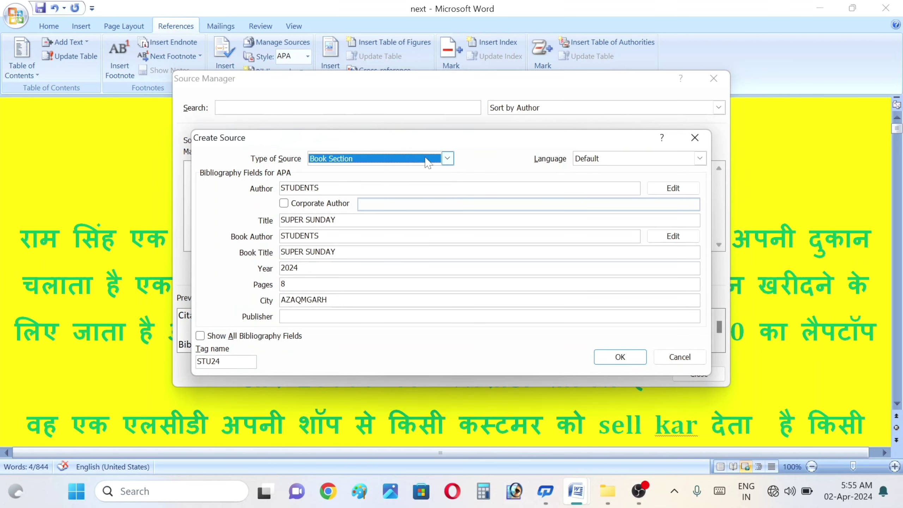
click(446, 160)
click(349, 172)
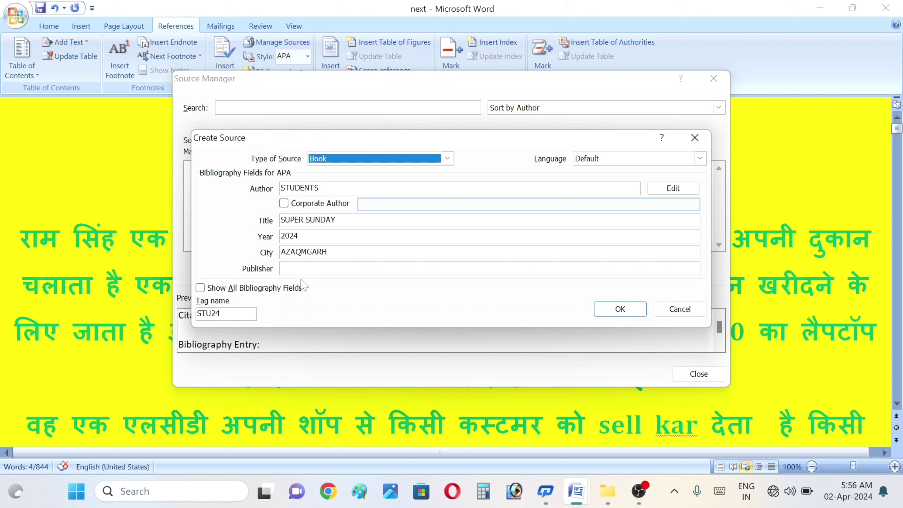
click(306, 269)
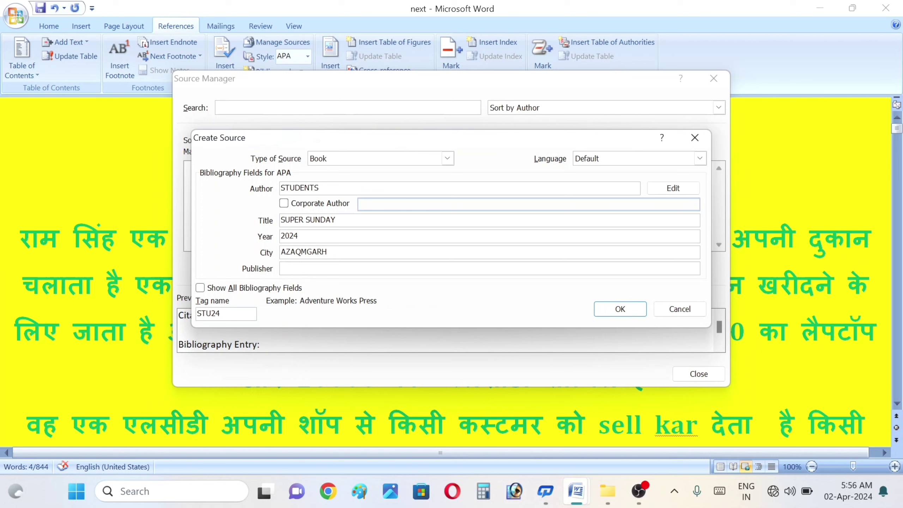
text(NAVEEN)
Step: Show all bibliography fields, save the STUDENTS SUPER SUNDAY (2024) source and close Source Manager
click(199, 288)
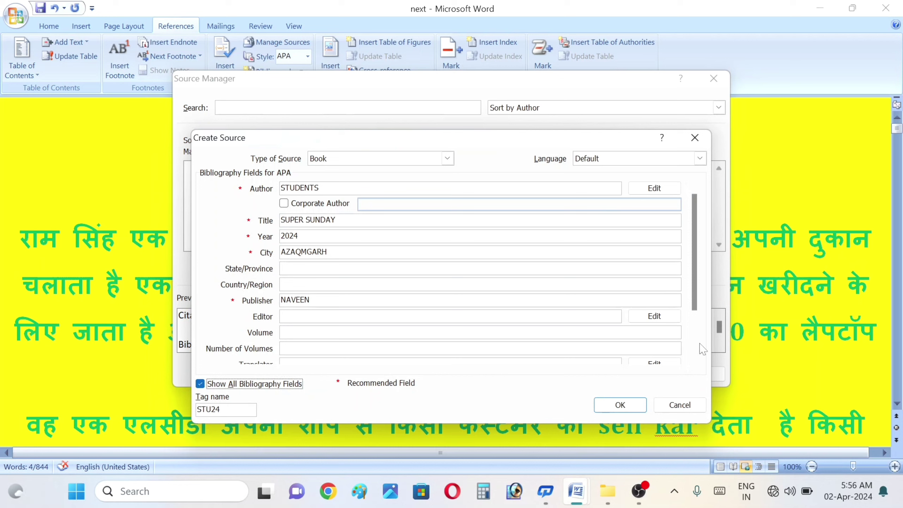
scroll(697, 345, down, 2)
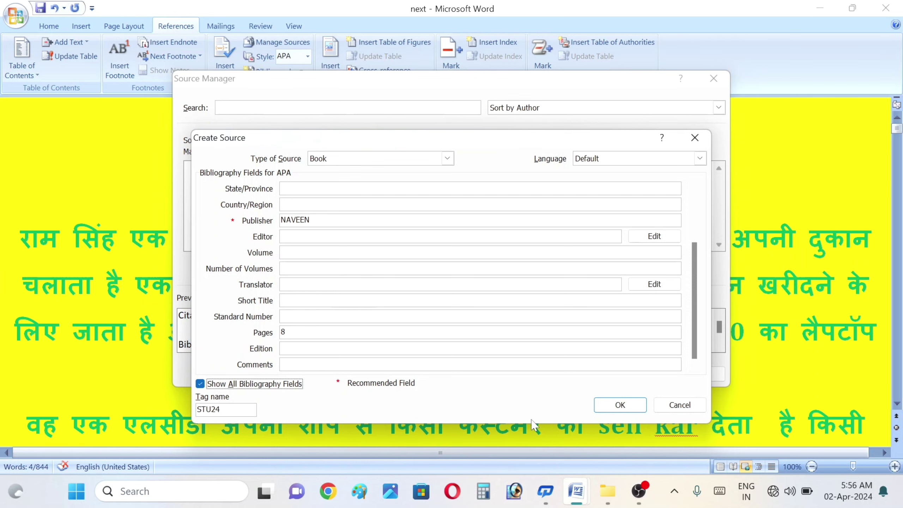
click(620, 405)
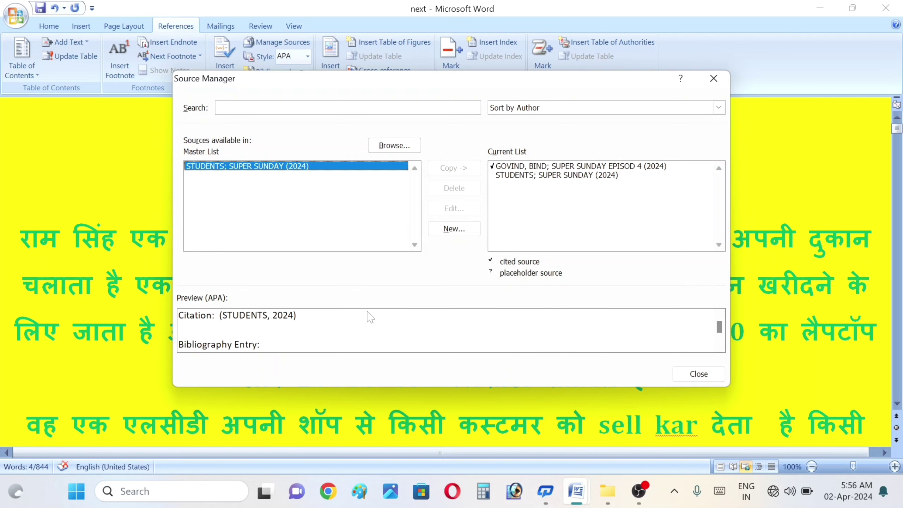
click(699, 374)
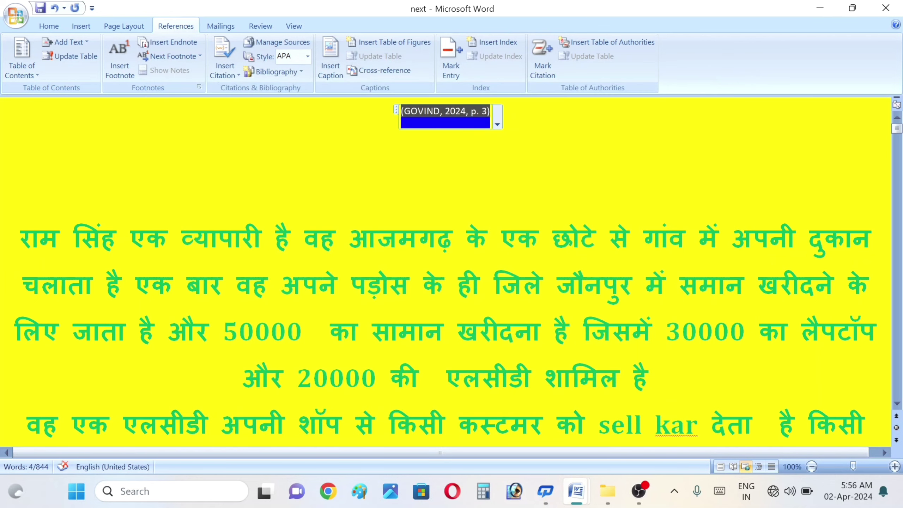
Step: Update citations and bibliography, then add the STUDENTS, 2024 source to the top citation
click(497, 125)
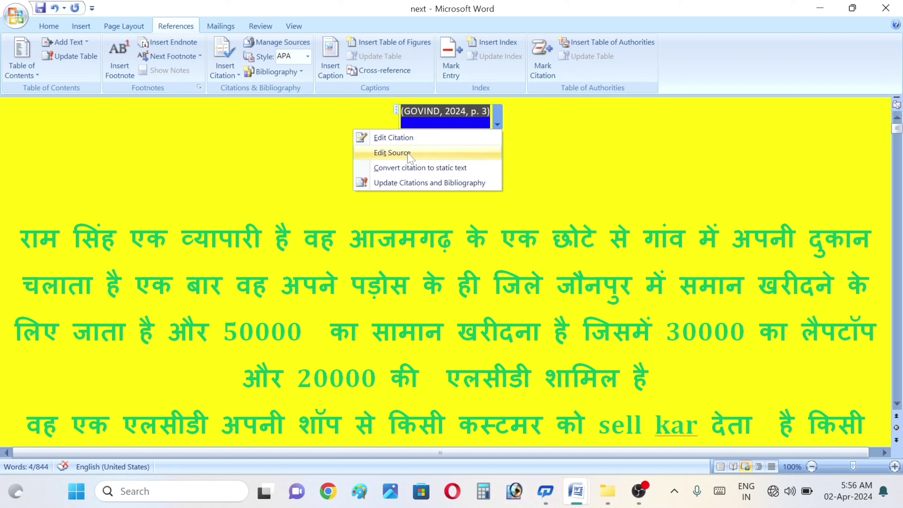
key(Escape)
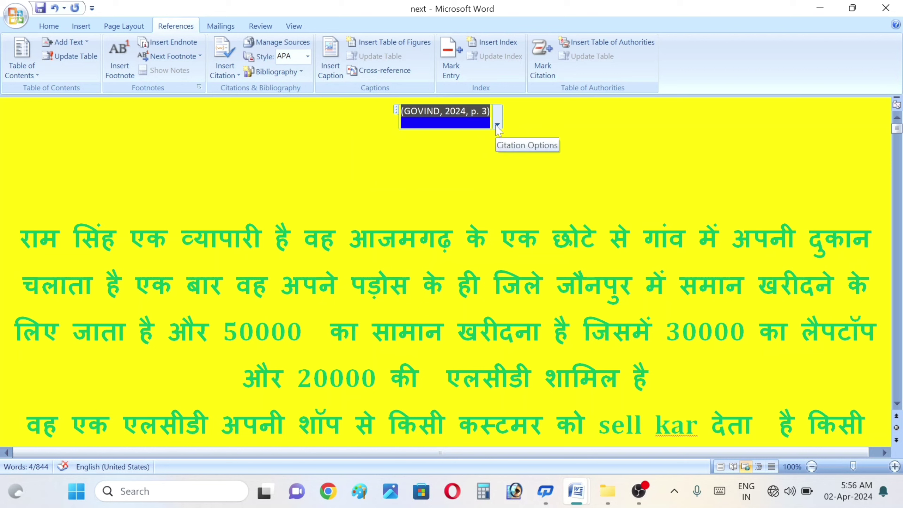
click(238, 75)
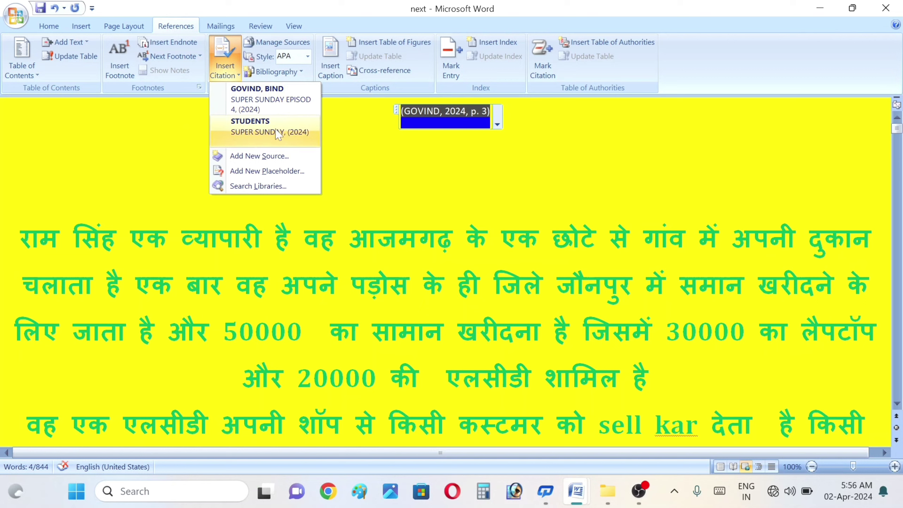
click(498, 125)
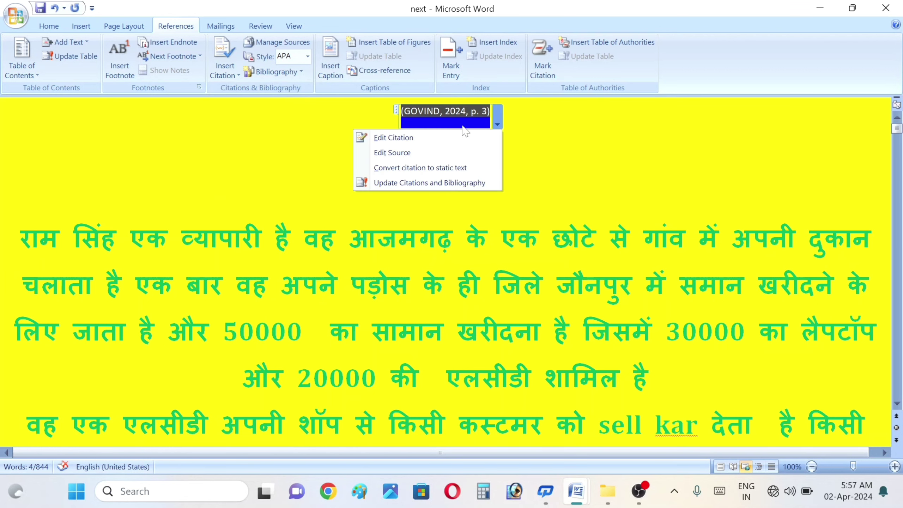
click(395, 183)
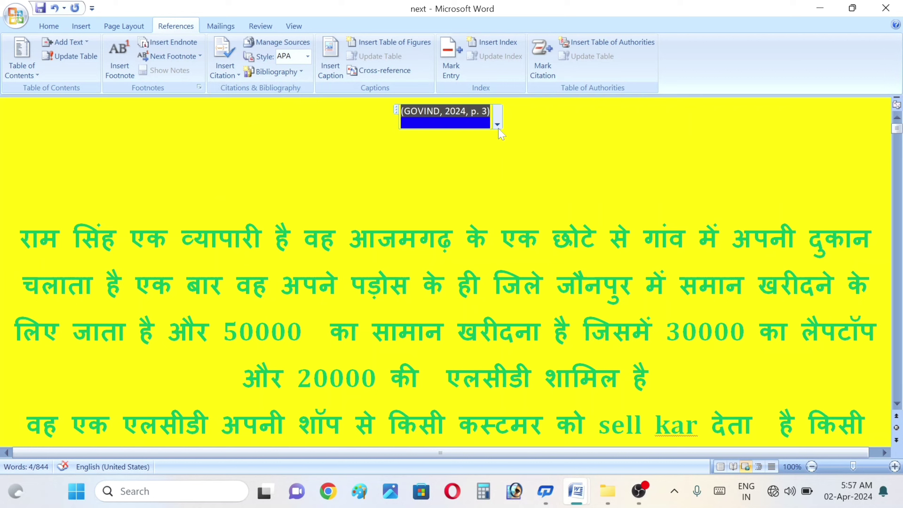
click(233, 72)
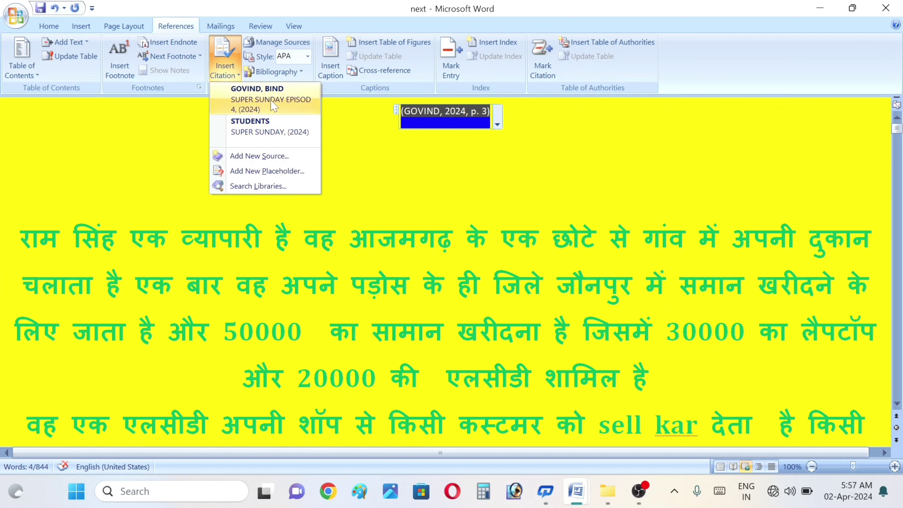
click(255, 141)
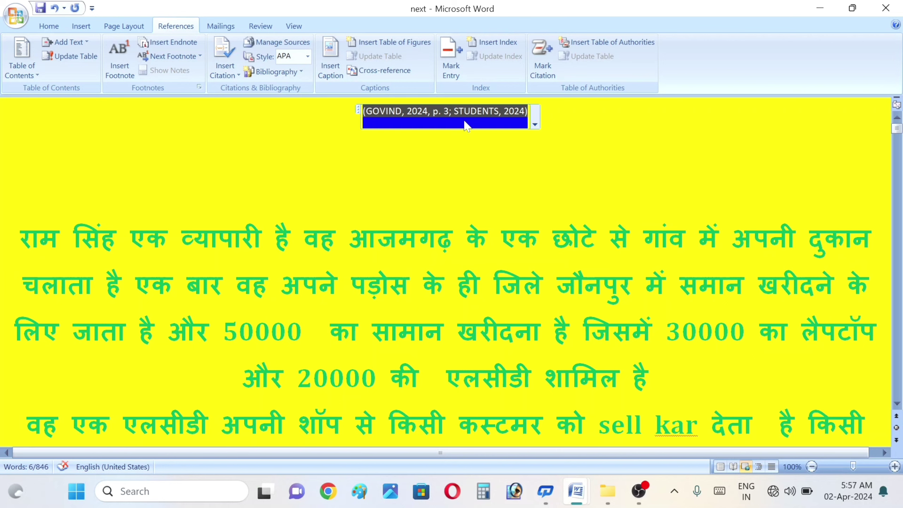
Step: Check the Source Manager, then set the citation style to GOST - Name Sort
click(267, 43)
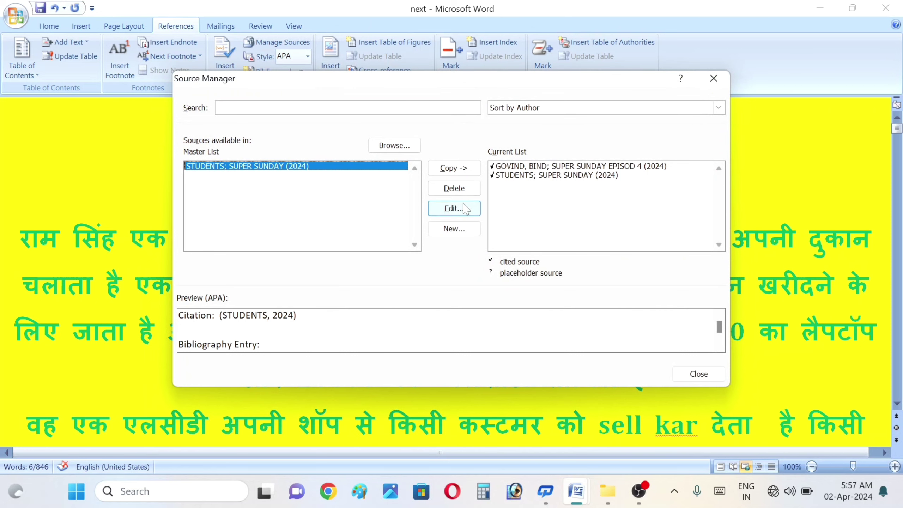
click(698, 374)
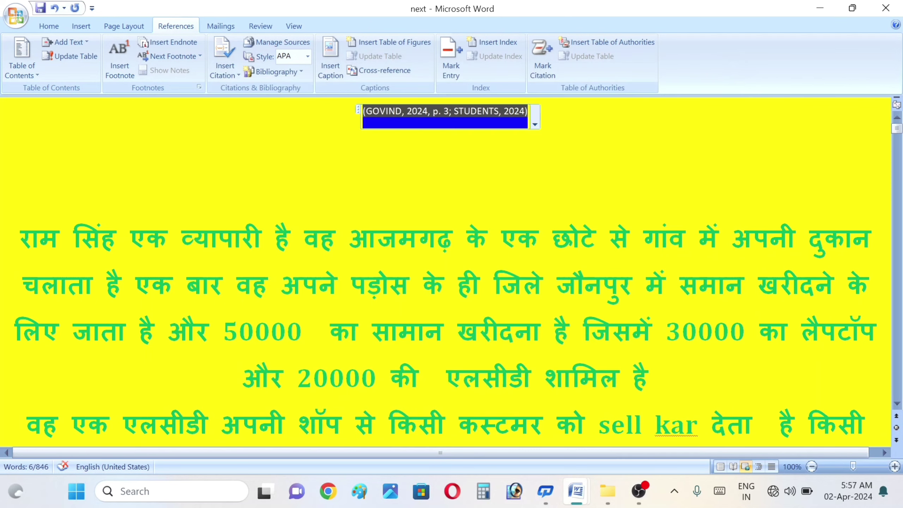
click(307, 56)
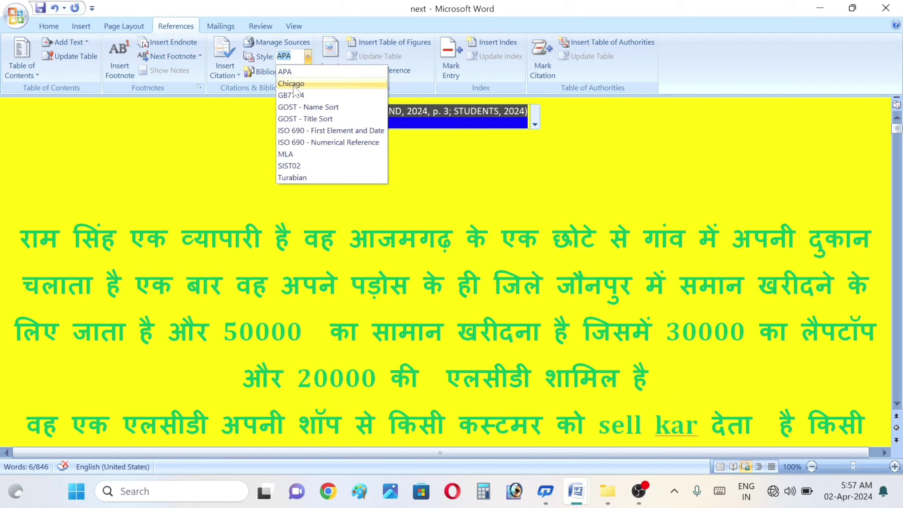
click(305, 108)
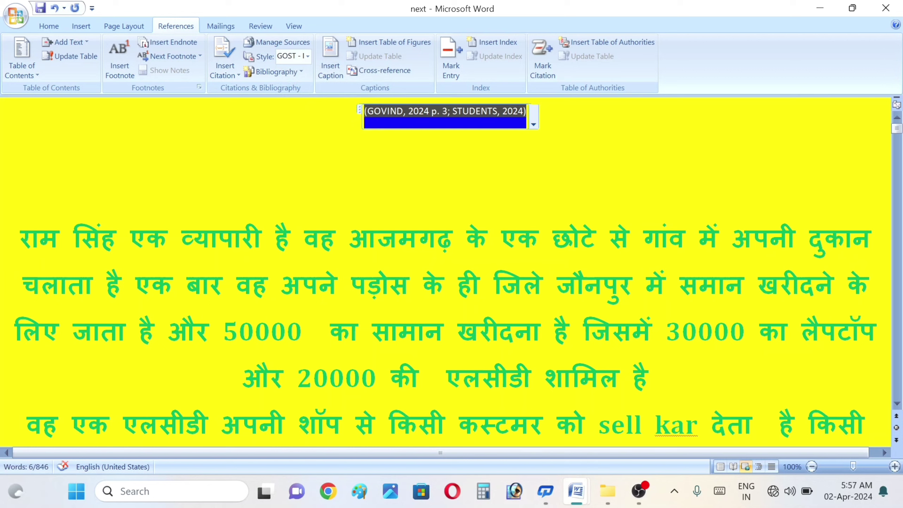
Step: Select the whole two-source citation control, delete it, and jump to the document end
key(Delete)
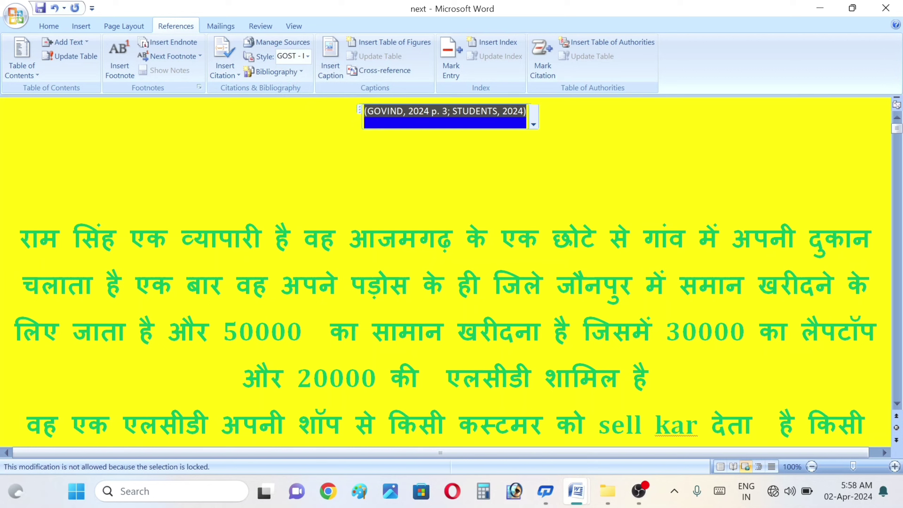
double_click(482, 107)
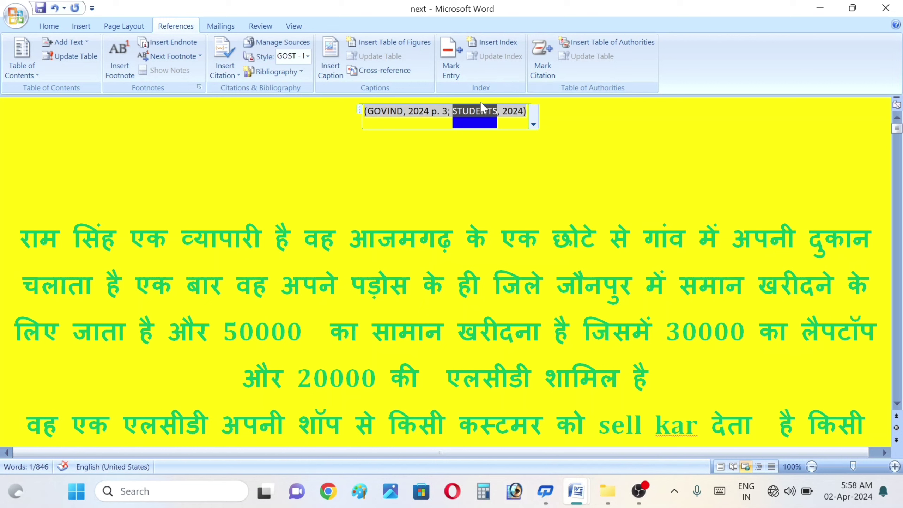
click(481, 104)
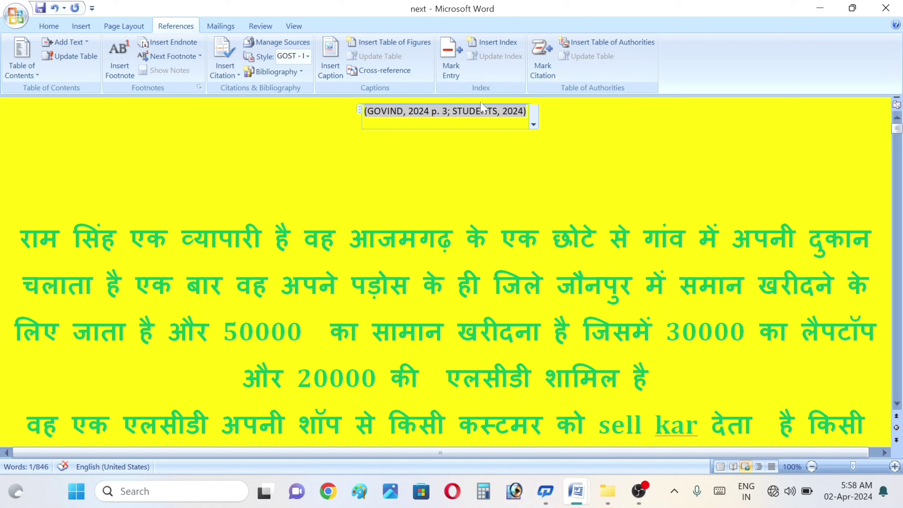
triple_click(482, 108)
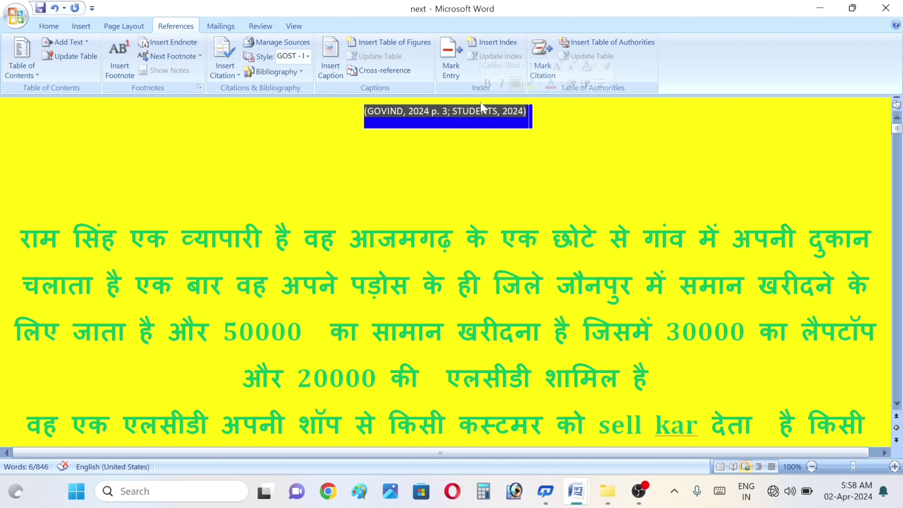
key(Delete)
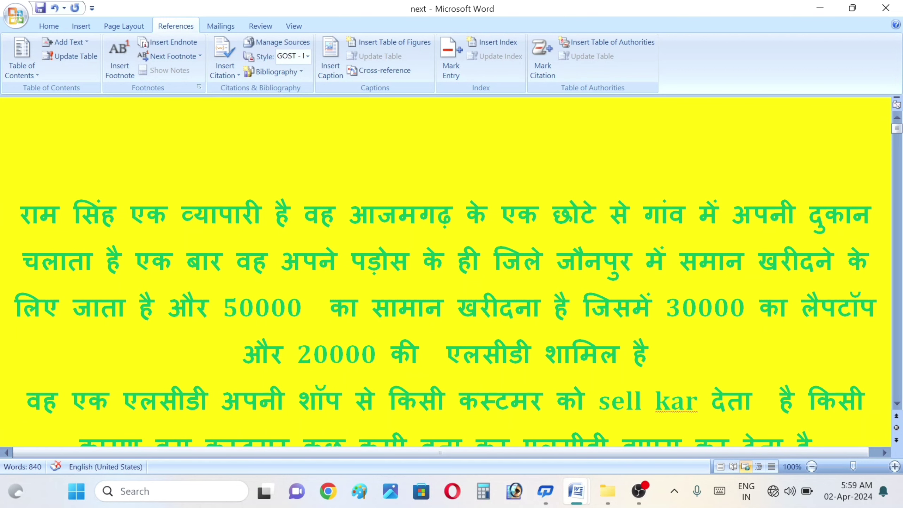
key(ctrl+End)
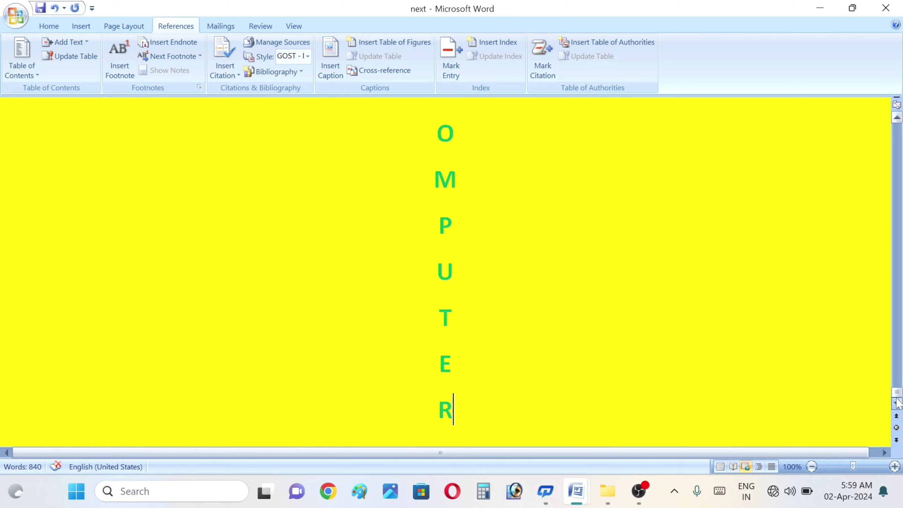
Step: Insert the built-in Bibliography of both sources two lines below the final letters
key(Return)
key(Return)
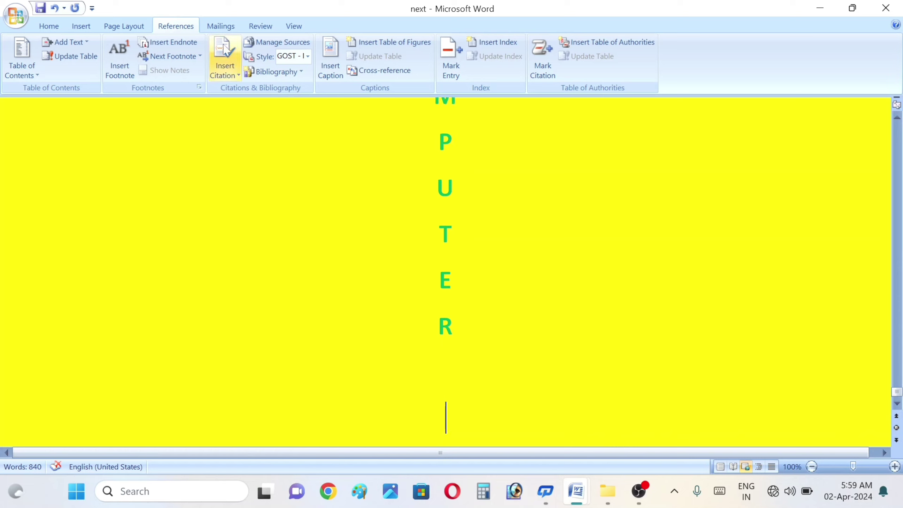
click(238, 77)
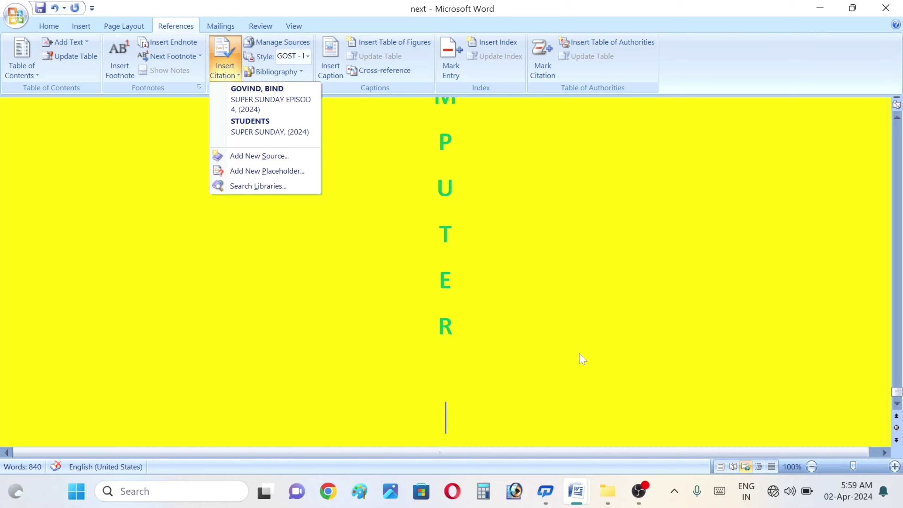
click(280, 73)
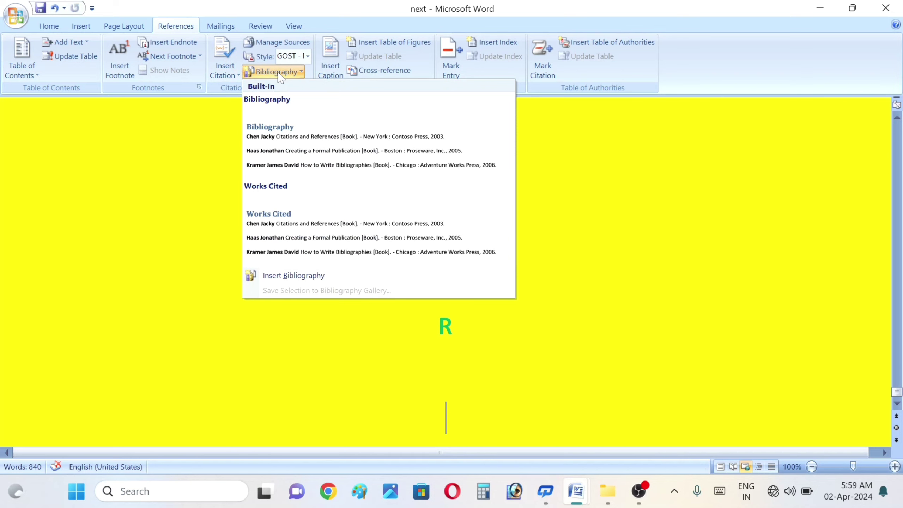
click(290, 147)
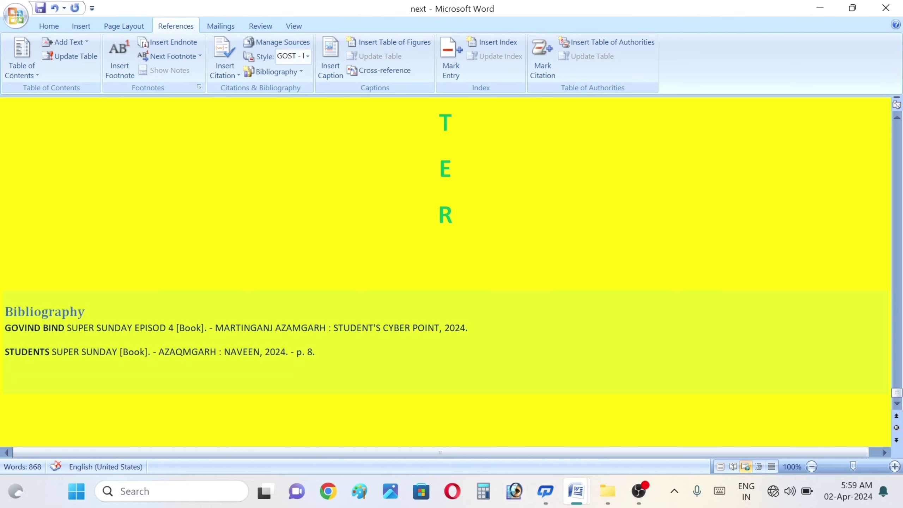
click(281, 51)
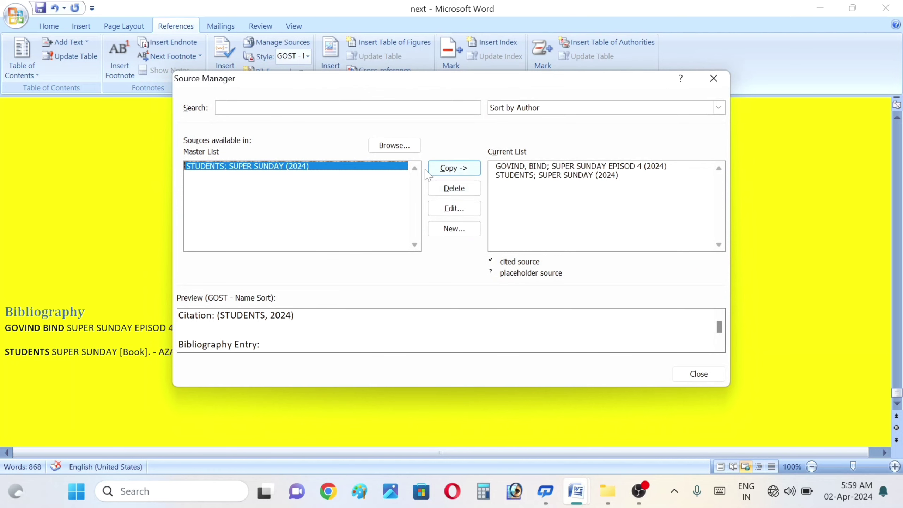
Step: Close Source Manager and insert a Works Cited list up among the quiz options
click(714, 78)
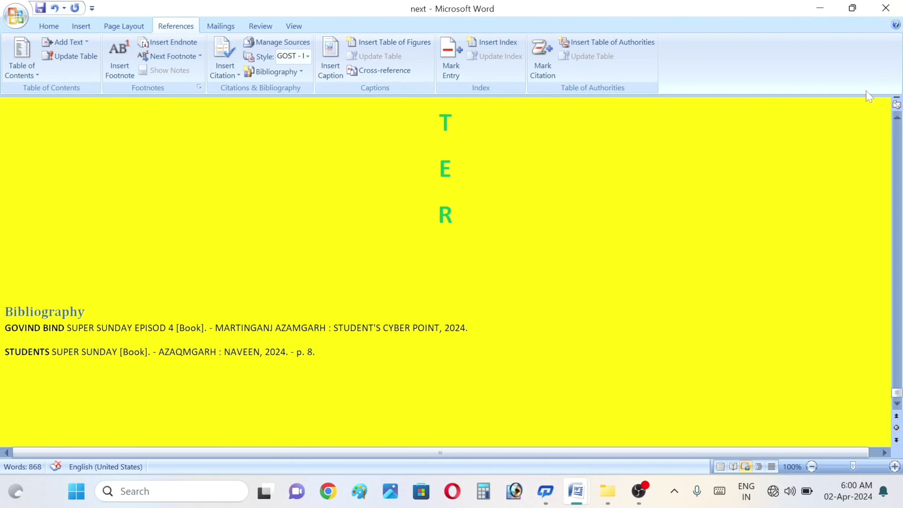
scroll(898, 120, up, 6)
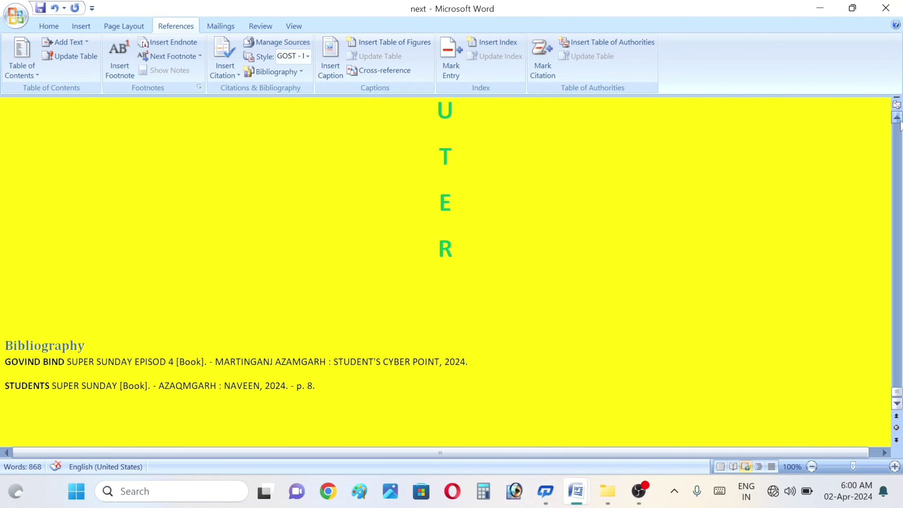
scroll(898, 121, up, 6)
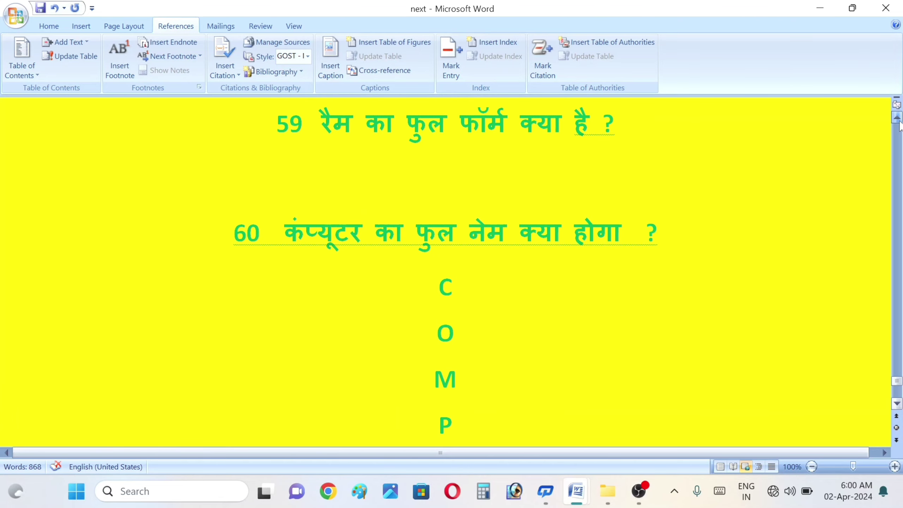
scroll(900, 122, up, 5)
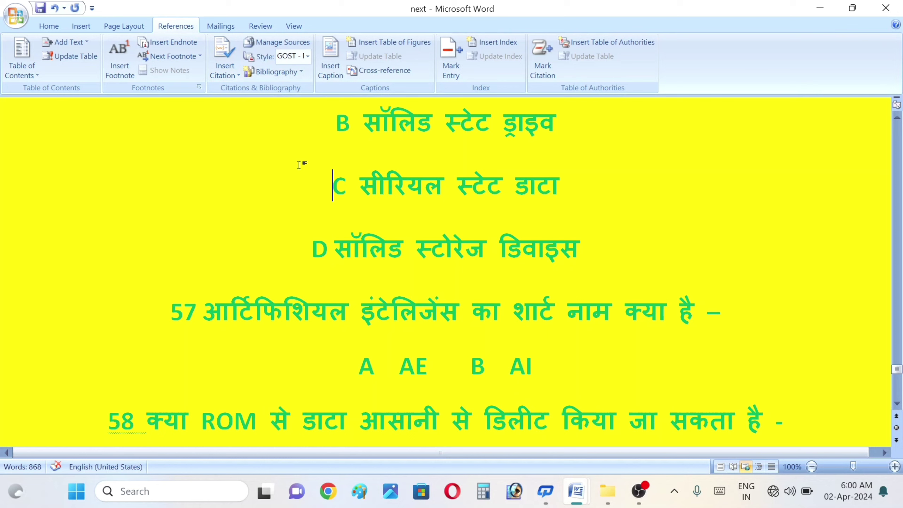
click(275, 72)
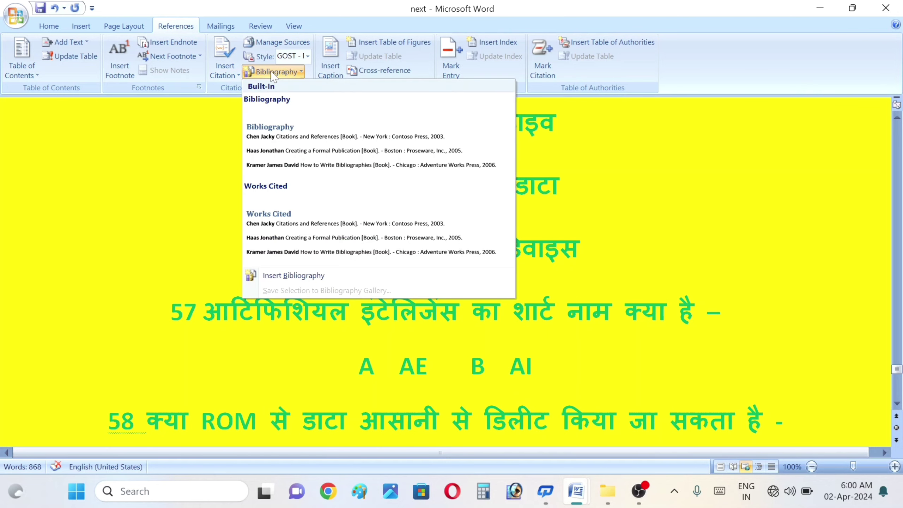
click(277, 219)
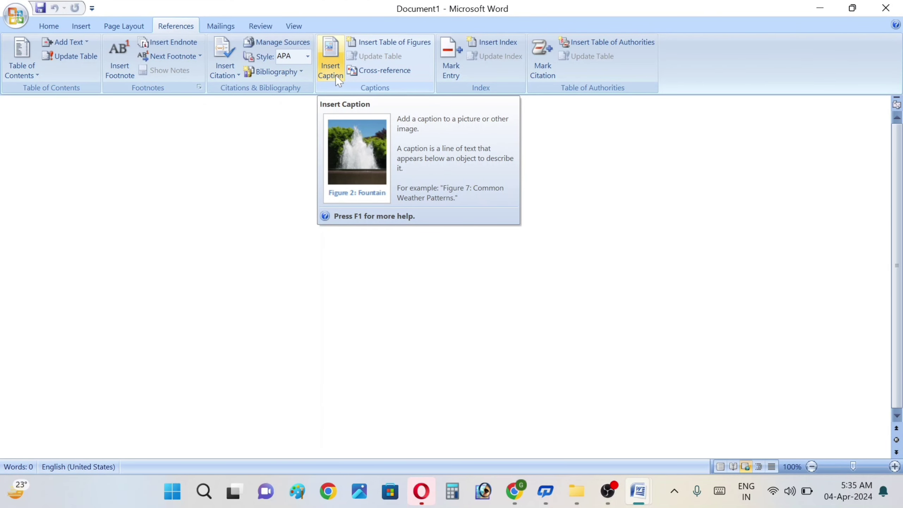
Step: Set the font size to 20 and generate sample paragraphs with =rand(10)
click(48, 26)
click(208, 50)
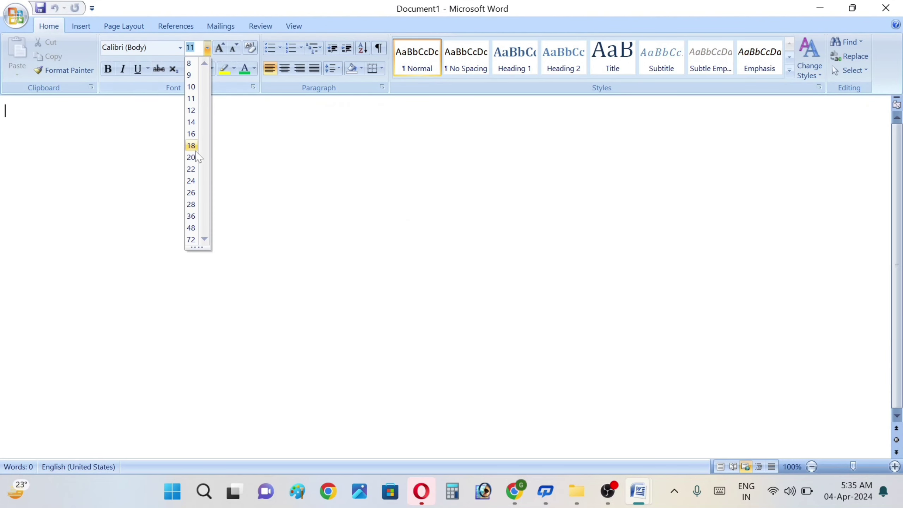
click(192, 157)
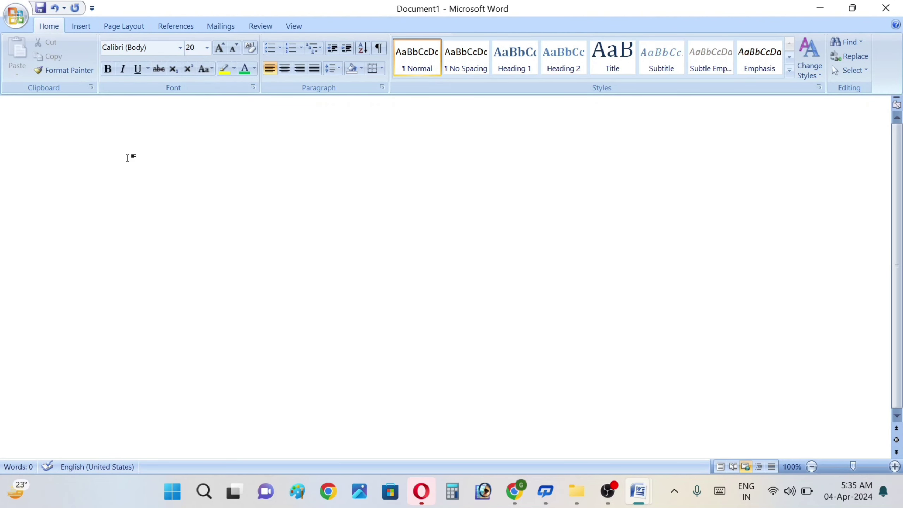
text(=rand(10))
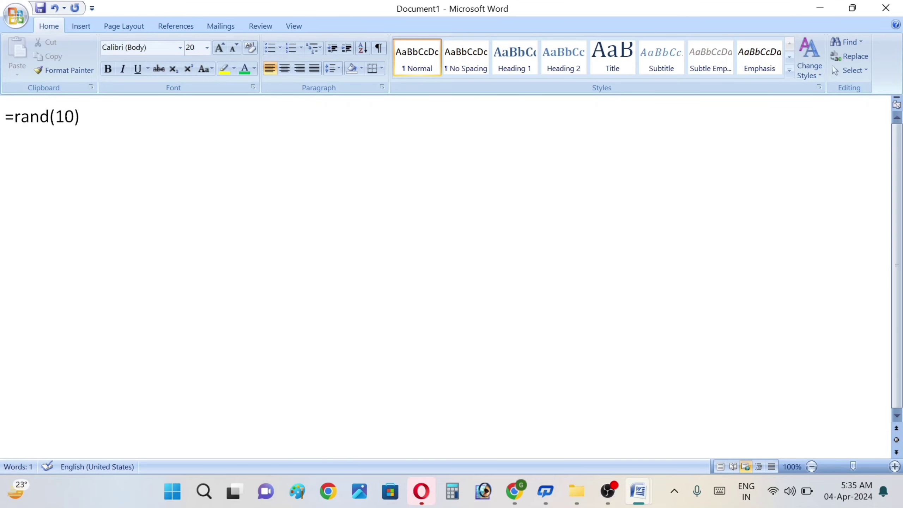
key(Return)
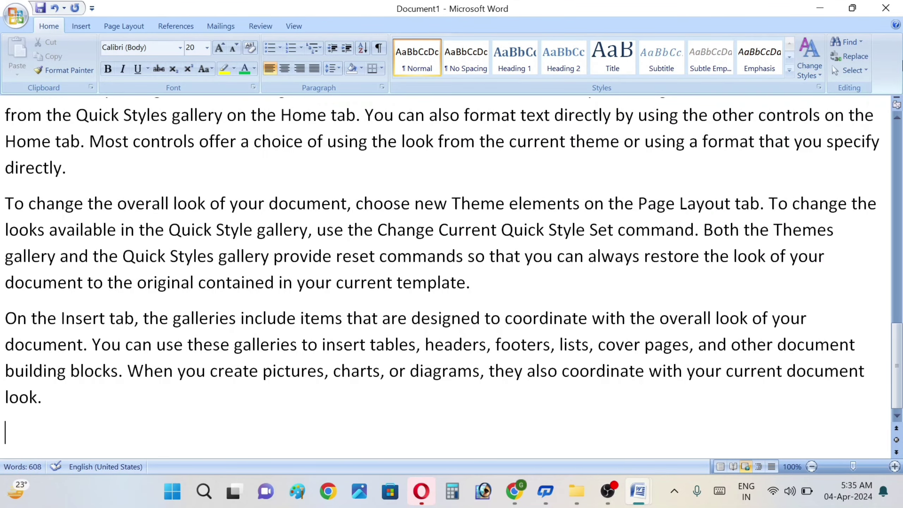
scroll(452, 274, up, 20)
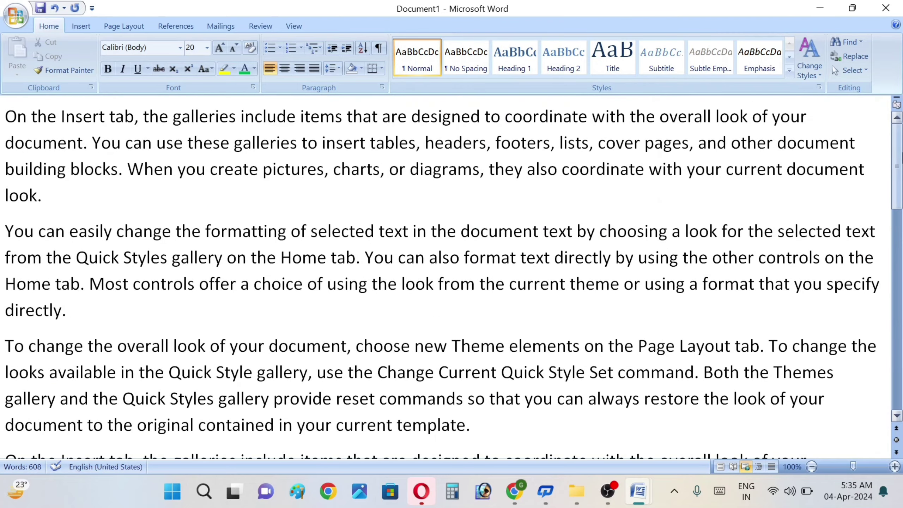
click(179, 26)
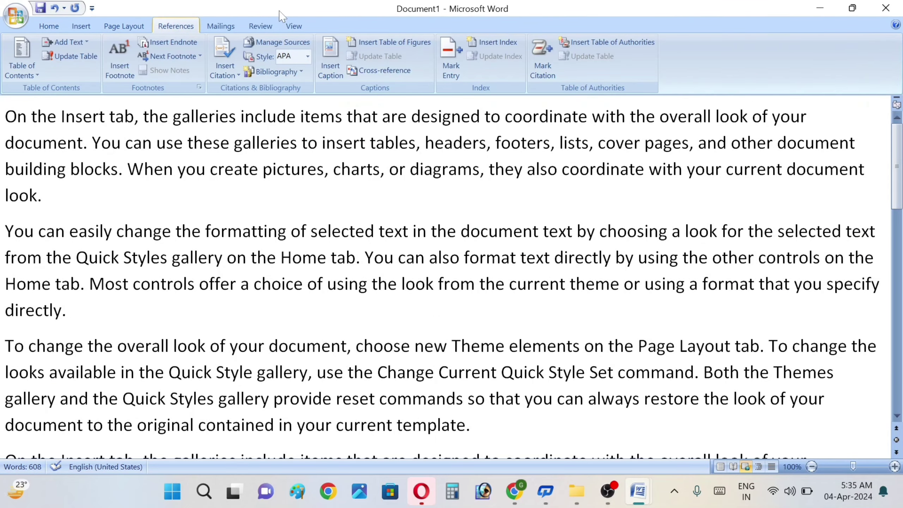
click(335, 77)
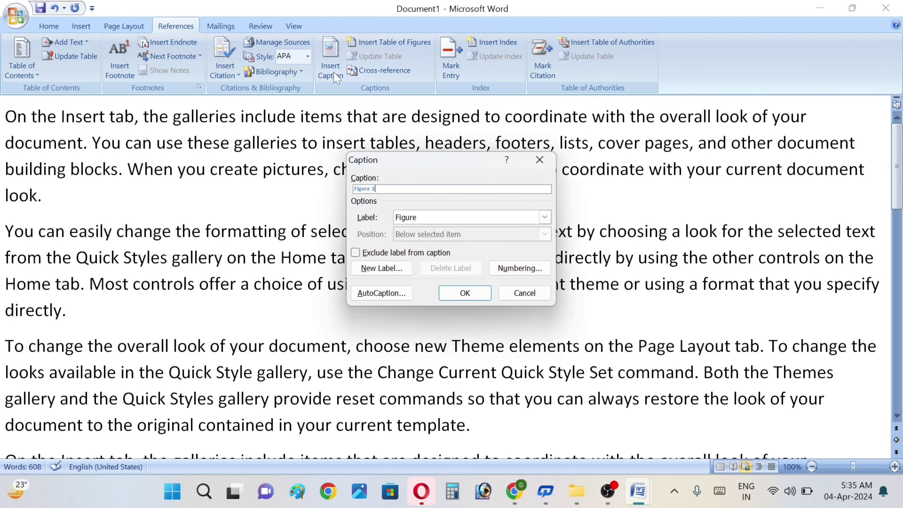
click(540, 157)
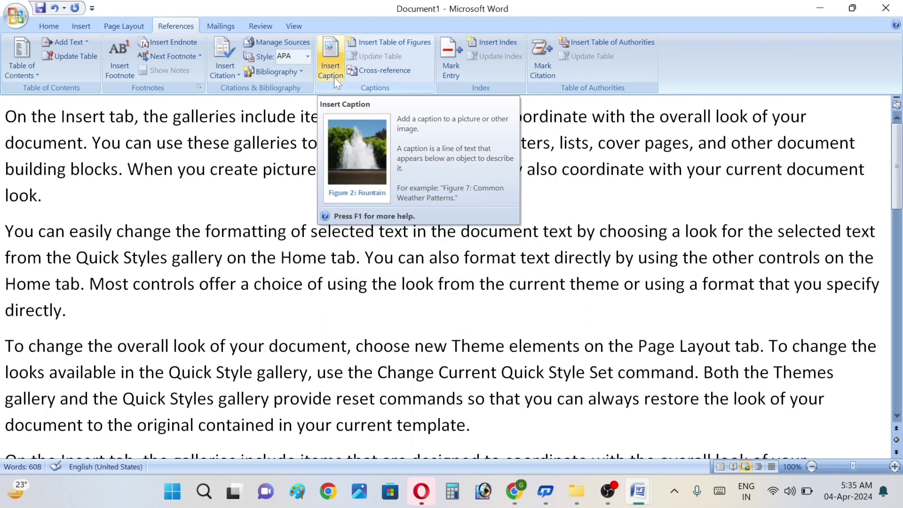
click(340, 80)
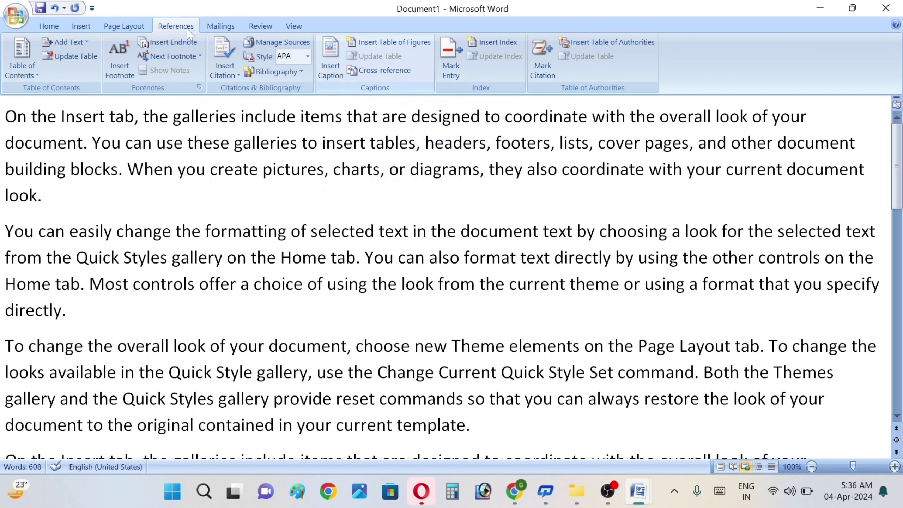
click(82, 27)
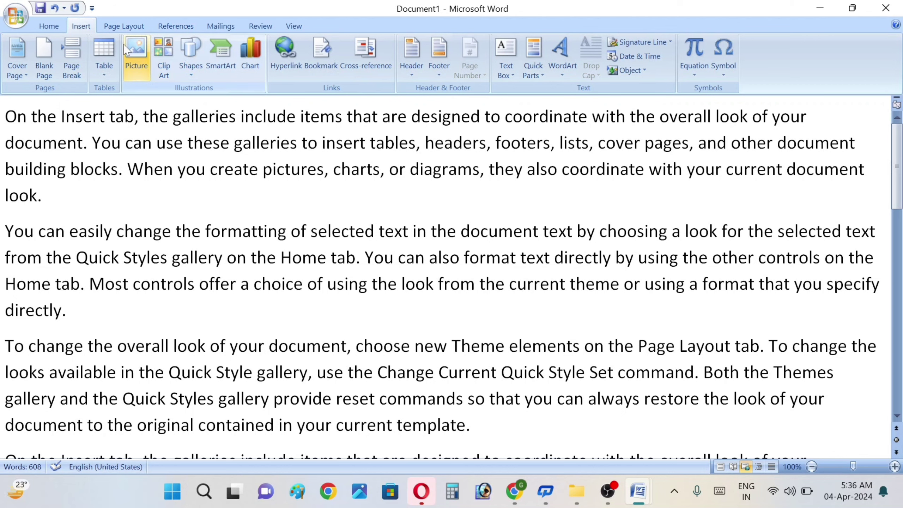
Step: Insert the second WhatsApp logo image from the Desktop folder
click(134, 53)
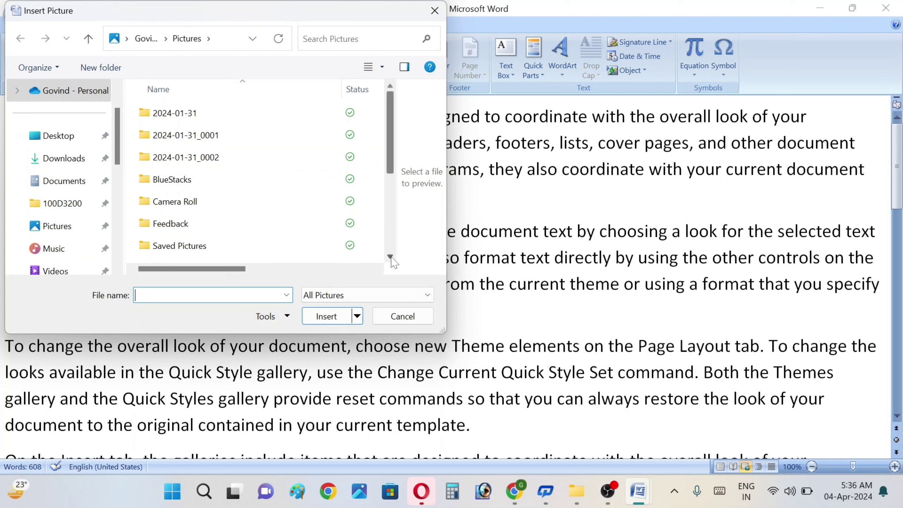
scroll(393, 262, down, 3)
scroll(393, 262, down, 1)
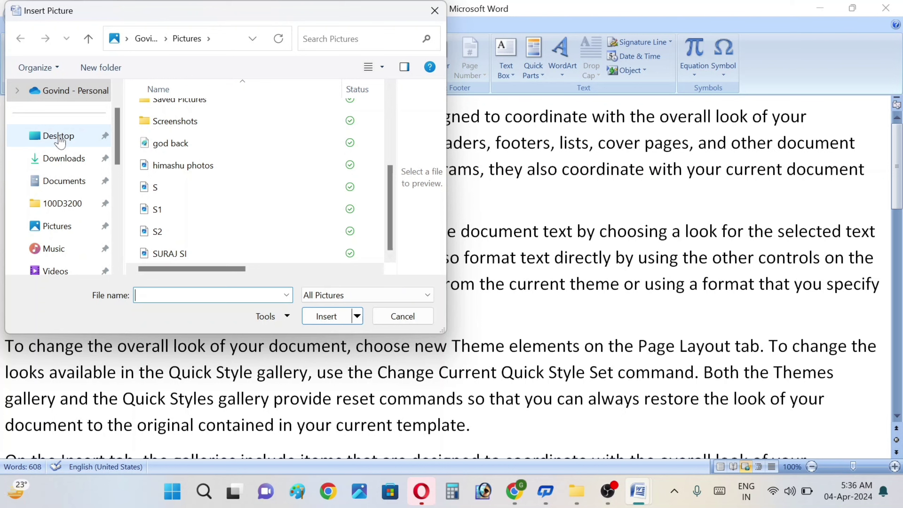
click(43, 136)
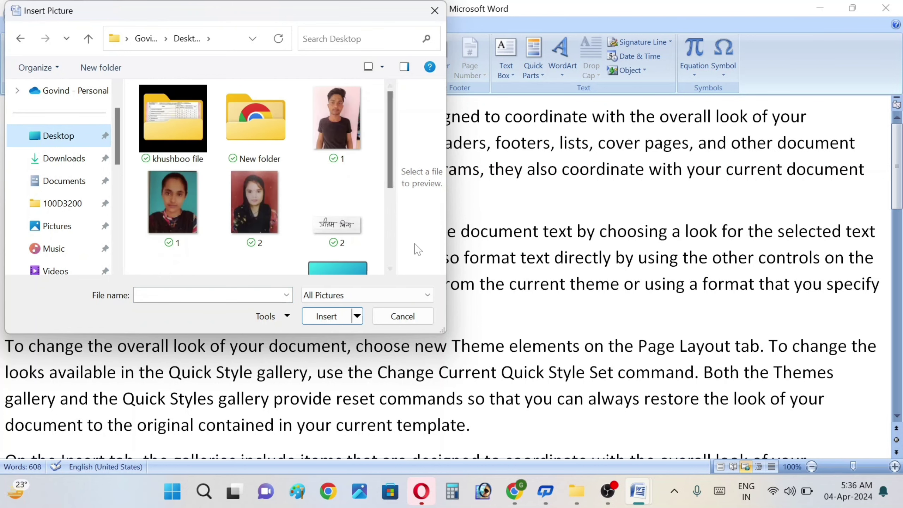
scroll(395, 270, down, 2)
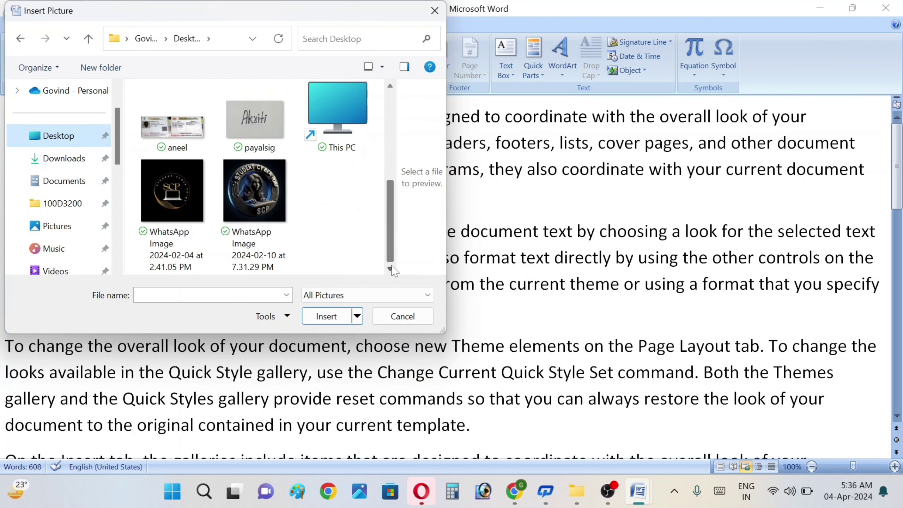
double_click(271, 196)
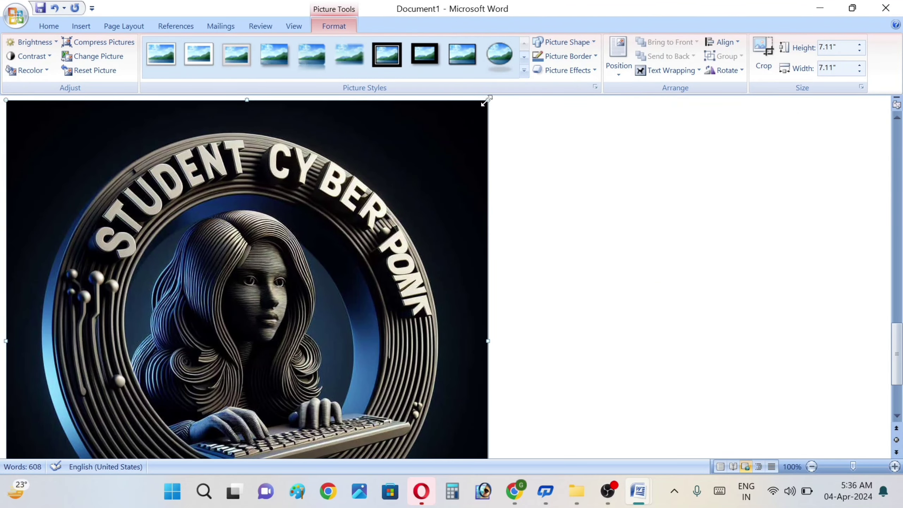
Step: Shrink the logo to 2.32 inches square and set its text wrapping to Behind Text
drag(489, 102, 202, 350)
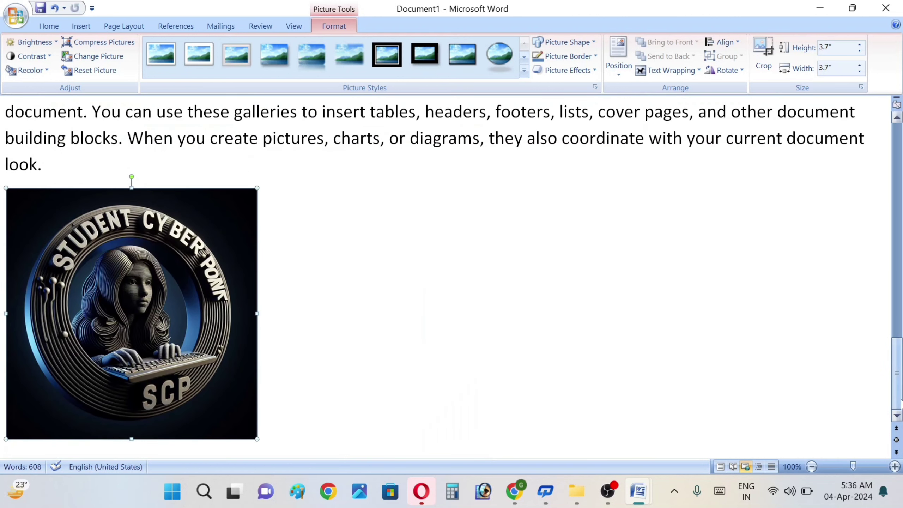
drag(75, 286, 362, 258)
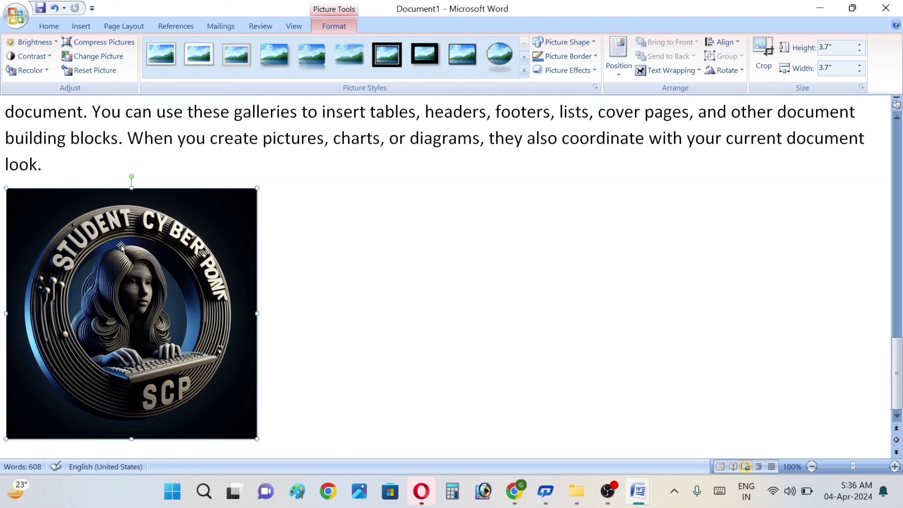
key(ctrl+z)
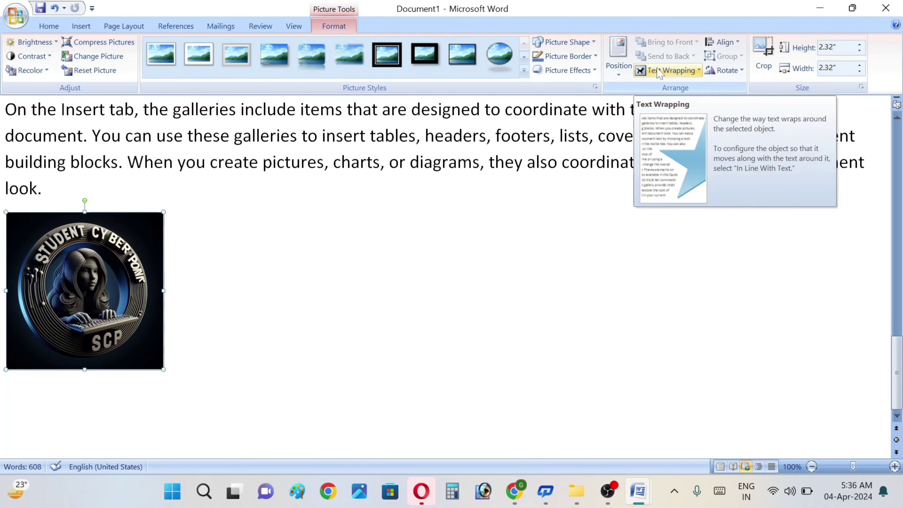
click(657, 71)
click(669, 147)
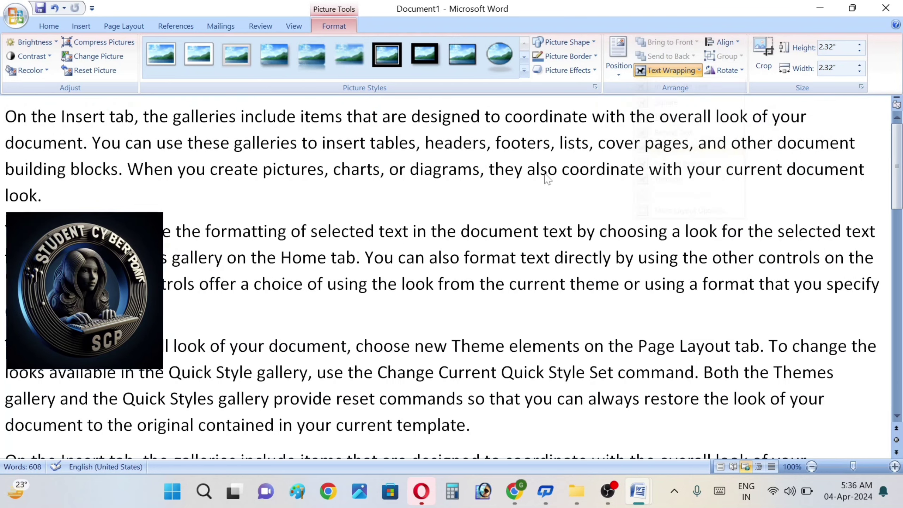
drag(118, 297, 470, 298)
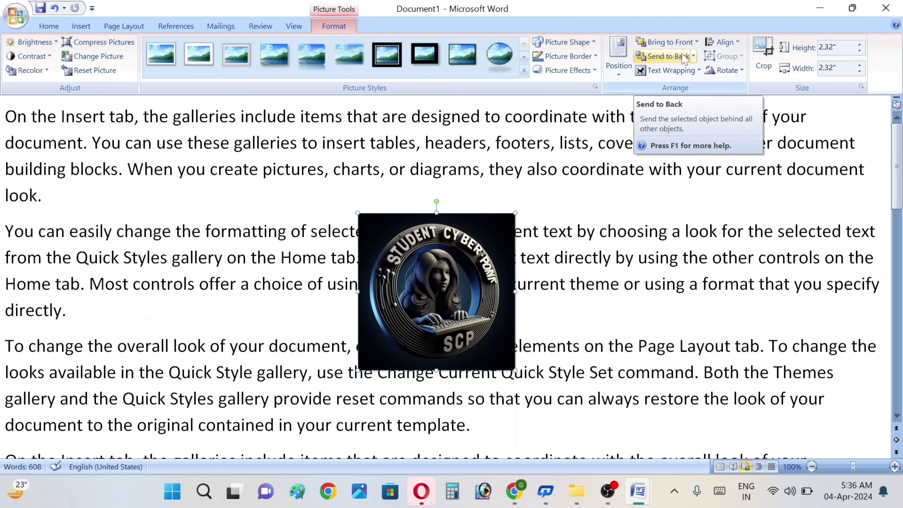
click(686, 74)
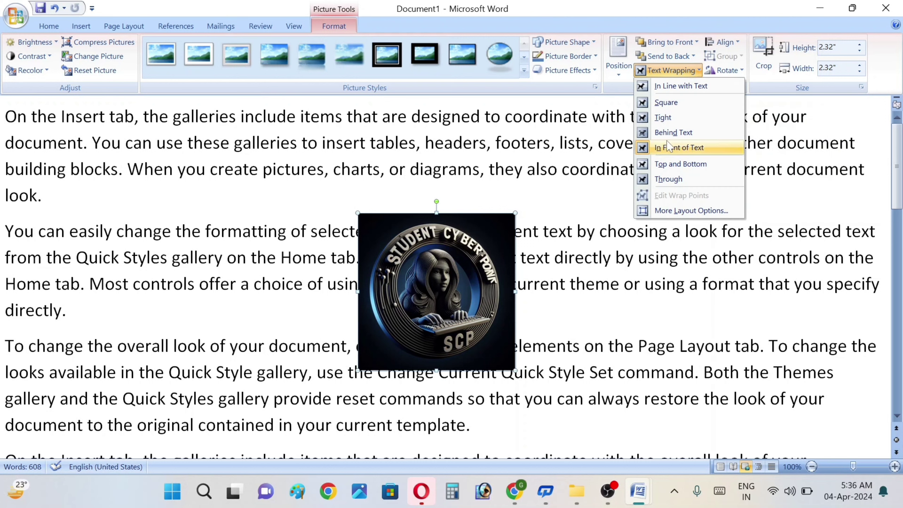
click(673, 133)
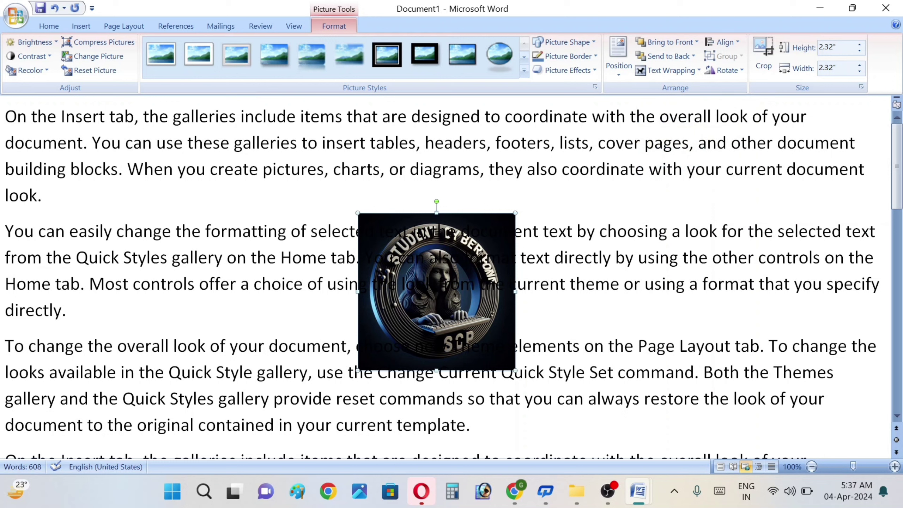
click(385, 213)
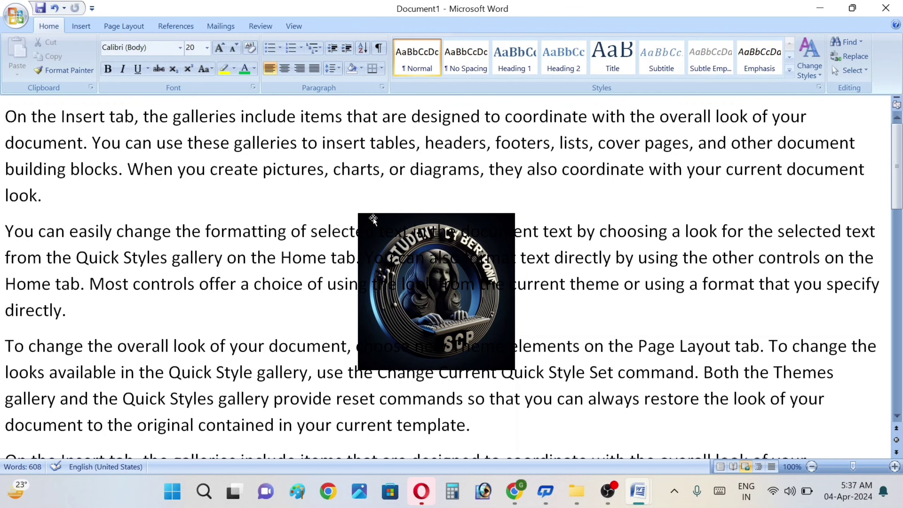
Step: Open the Print dialog and close it without printing
click(510, 345)
click(93, 23)
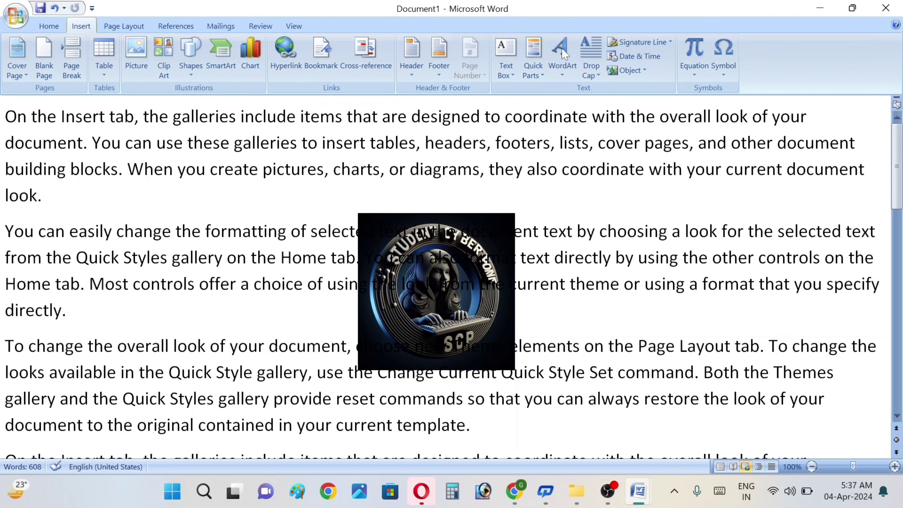
key(ctrl+p)
click(618, 363)
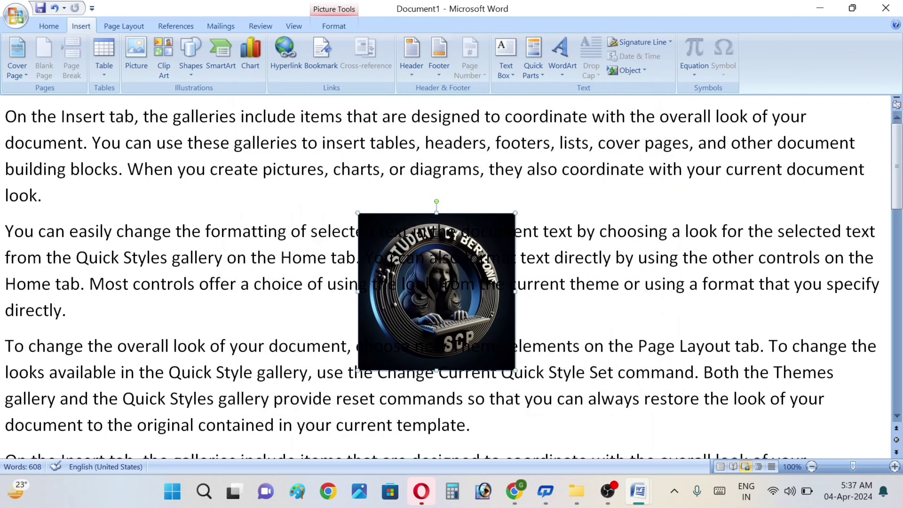
click(608, 496)
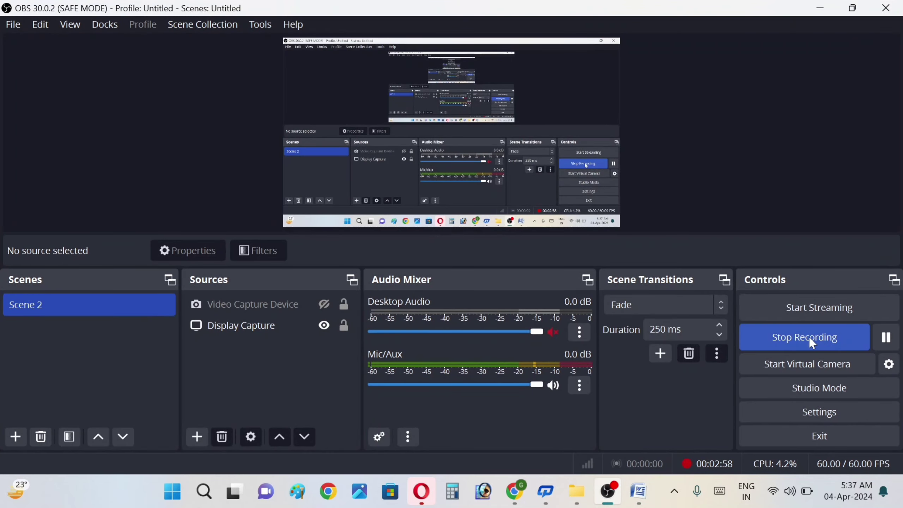
click(809, 337)
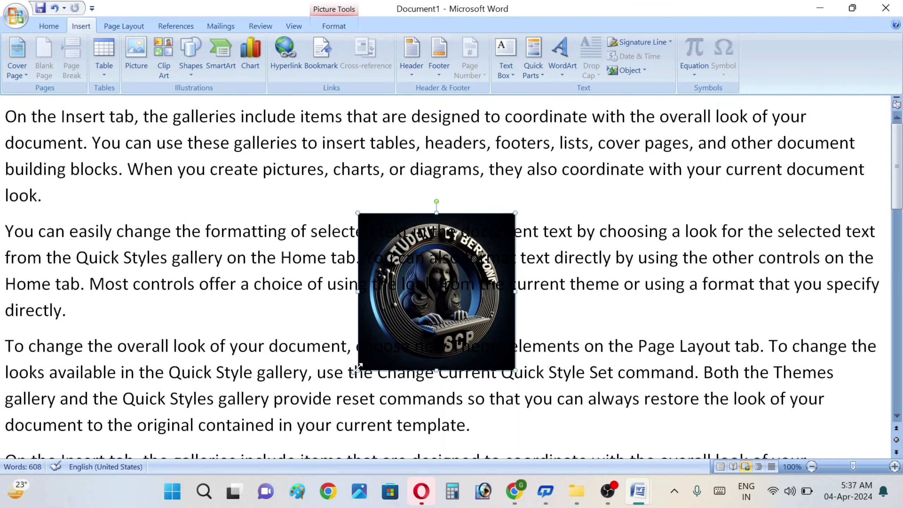
Step: Shrink the logo to a small icon and nudge it between the first two paragraphs
drag(358, 369, 454, 230)
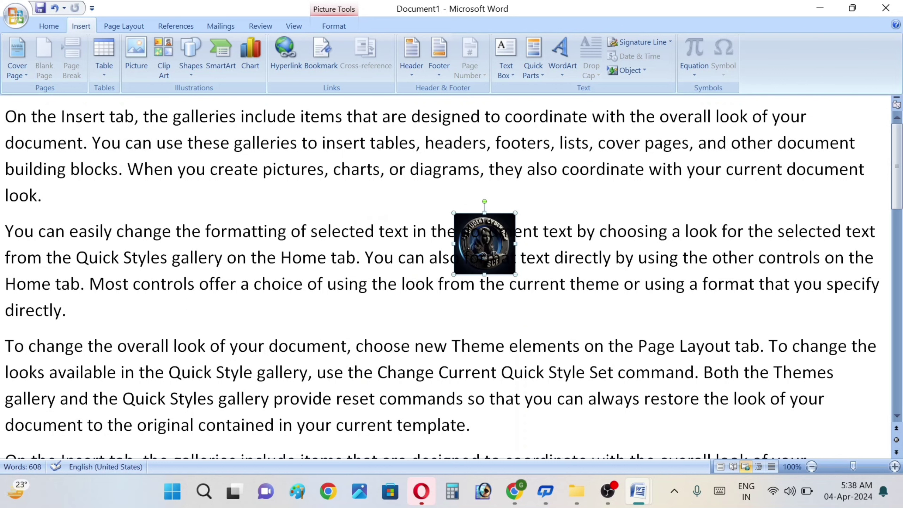
drag(485, 214, 454, 175)
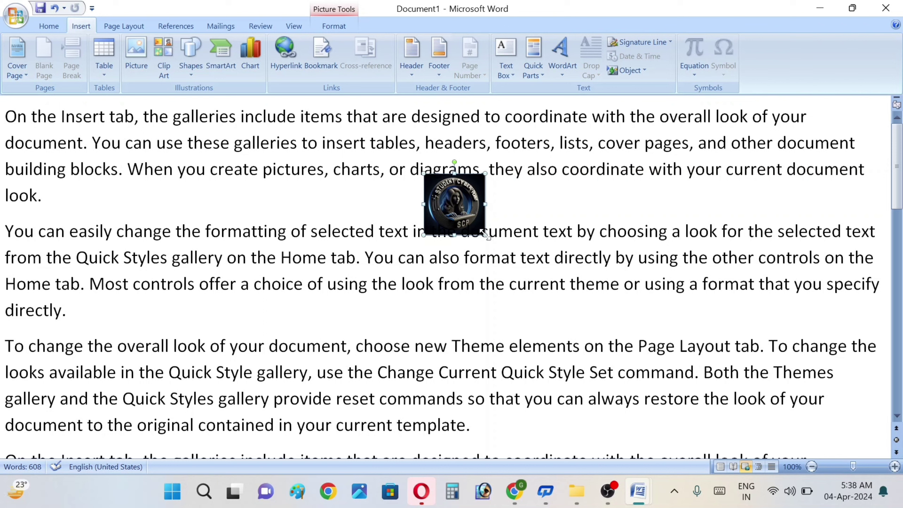
drag(486, 235, 473, 223)
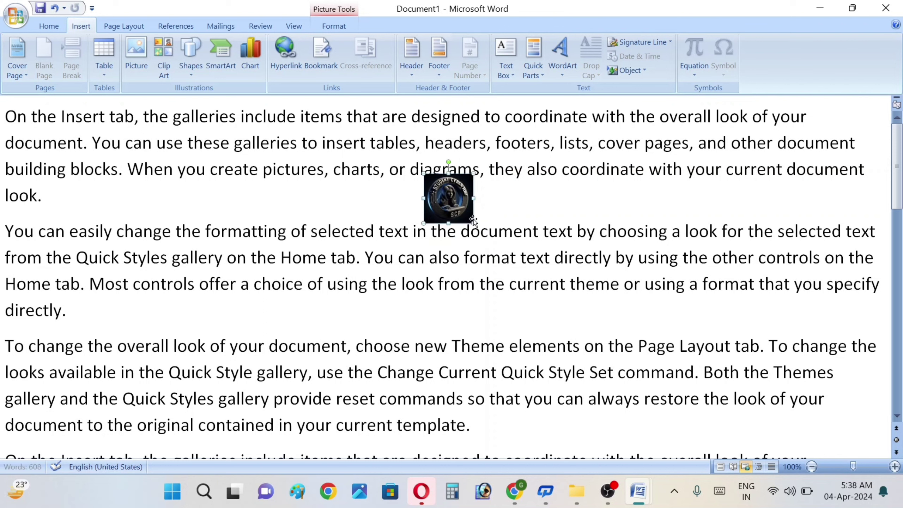
key(ctrl+Down)
key(ctrl+Down)
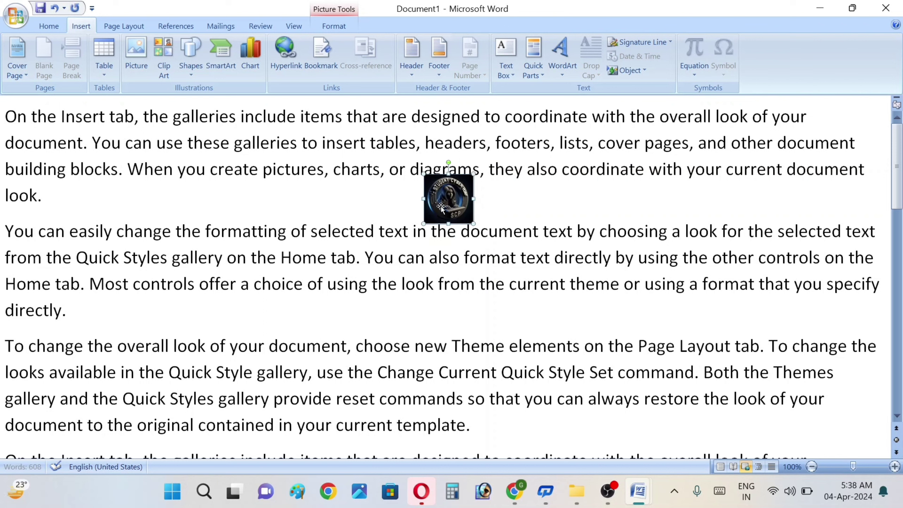
key(ctrl+Right)
key(ctrl+Right)
key(ctrl+Right)
key(ctrl+Right)
key(ctrl+Down)
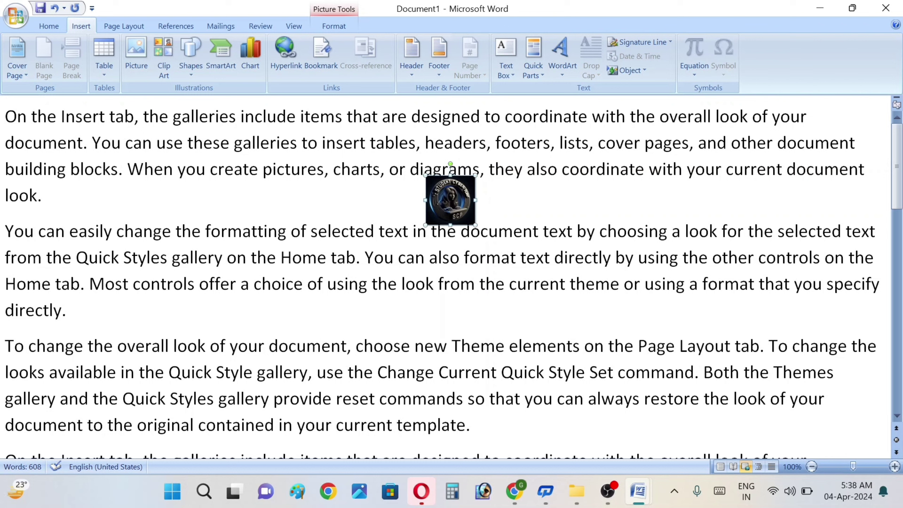
click(43, 195)
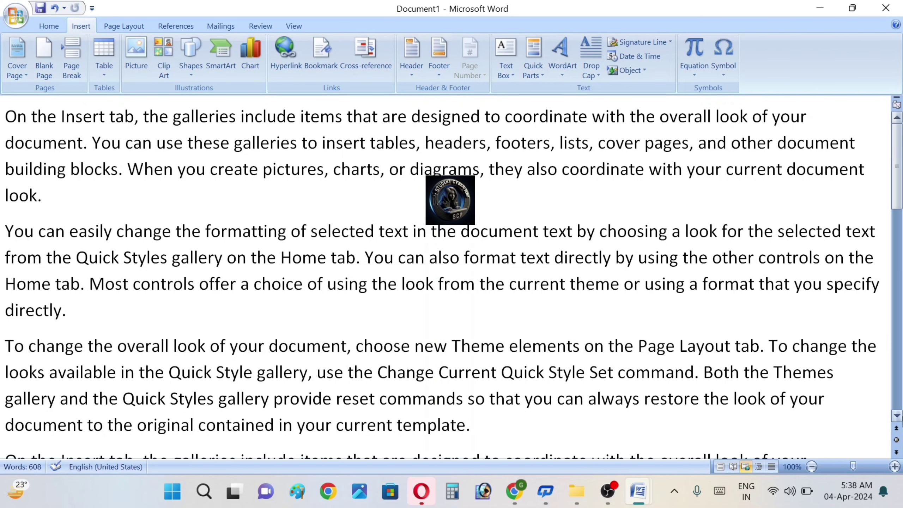
Step: Append '--' after 'look.' and switch the document to Print Layout view
scroll(898, 416, down, 3)
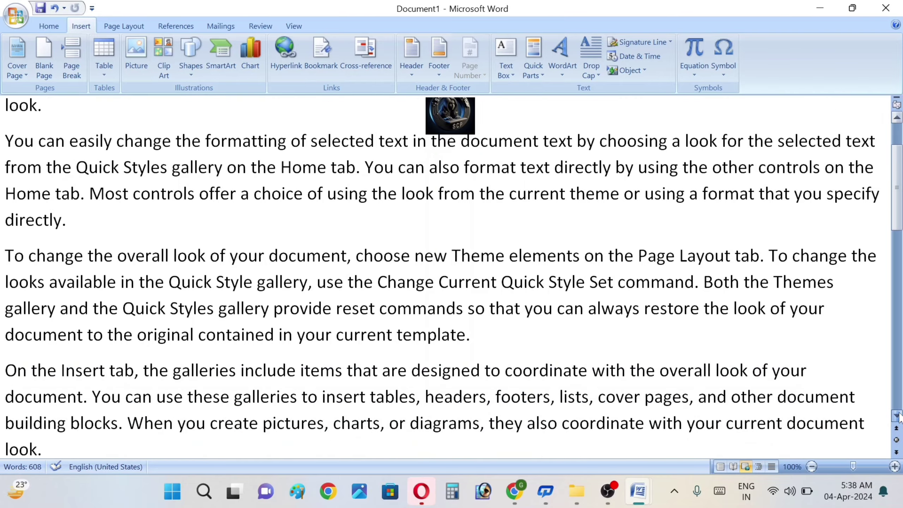
scroll(898, 416, down, 5)
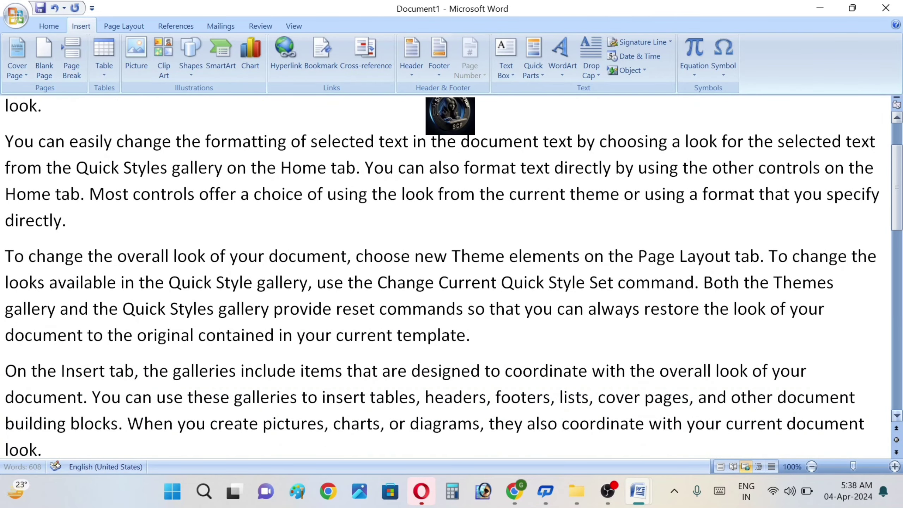
text(--)
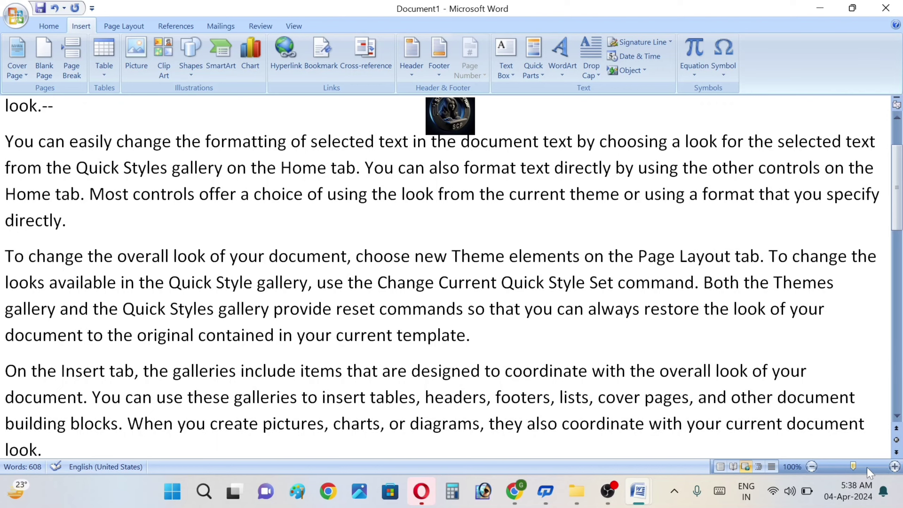
mouse_move(853, 467)
mouse_down()
mouse_move(809, 474)
mouse_move(849, 468)
mouse_move(827, 471)
mouse_move(839, 469)
mouse_up()
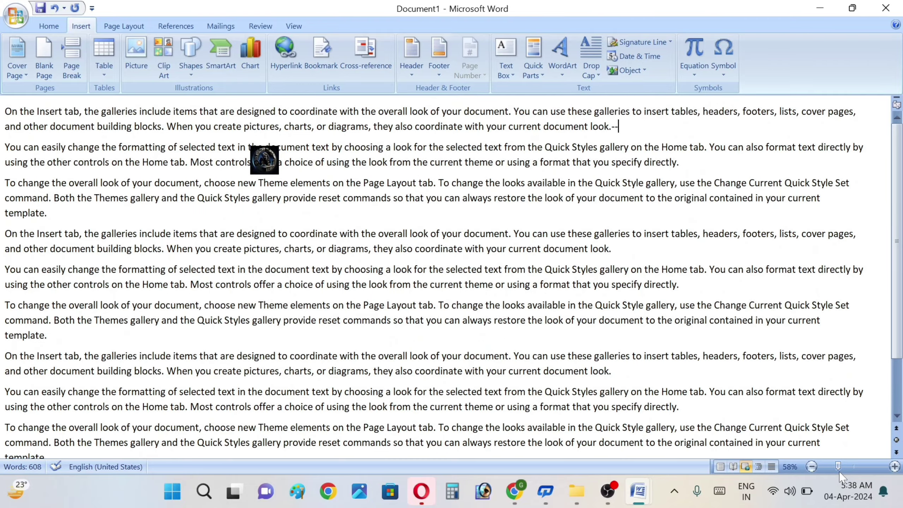
click(896, 415)
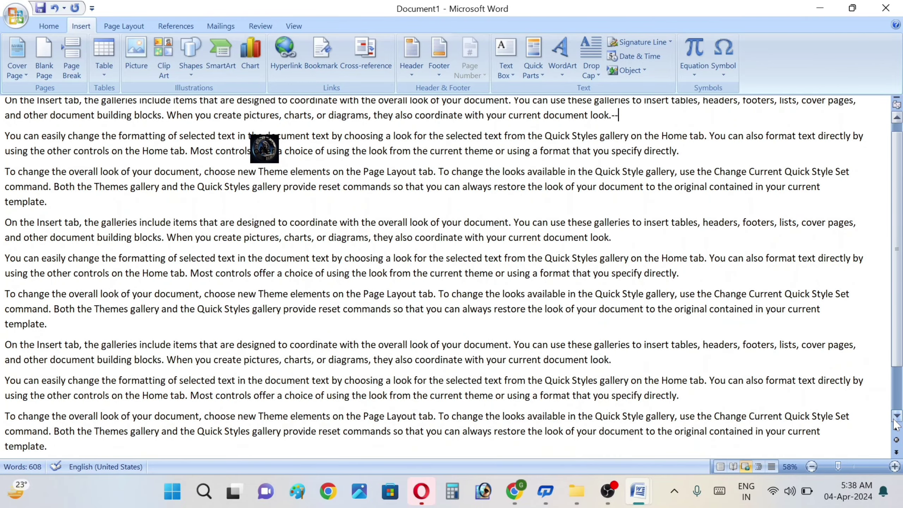
click(722, 468)
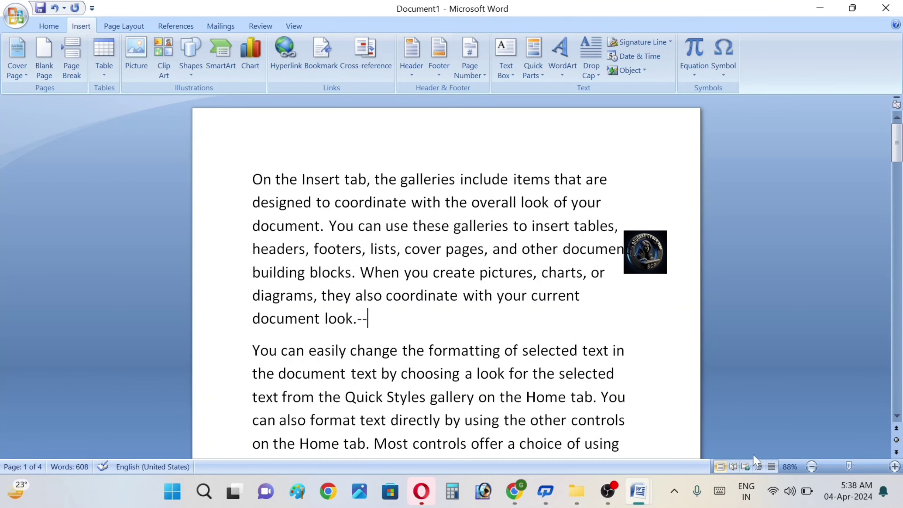
click(898, 416)
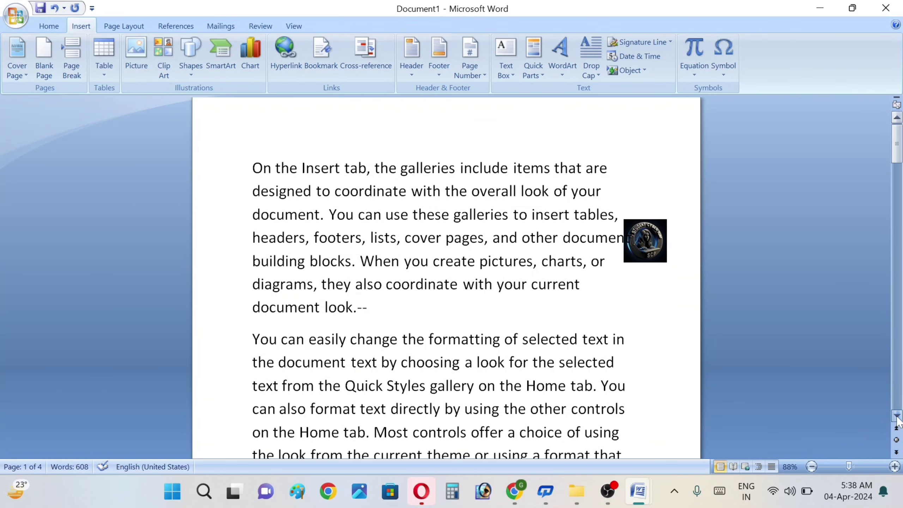
drag(897, 416, 897, 416)
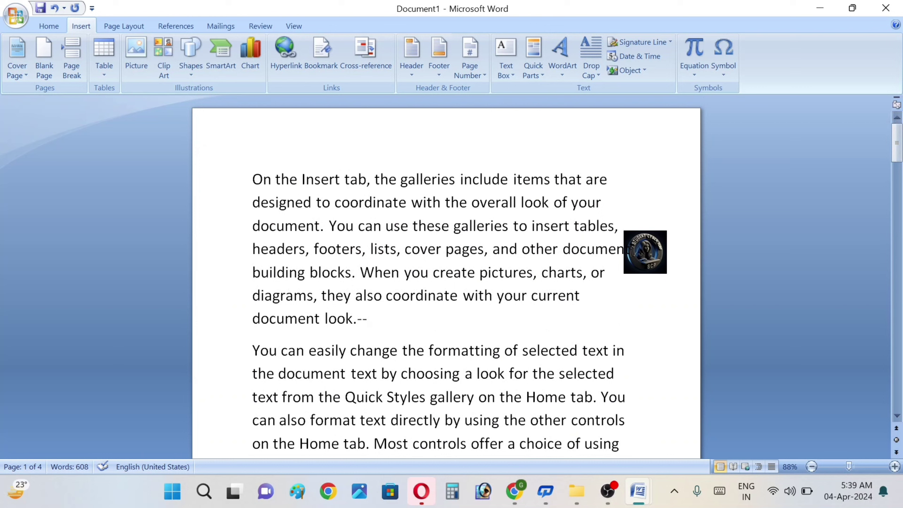
Step: Move the logo down beside the first paragraph's last lines, near 'current' and 'look.'
click(650, 249)
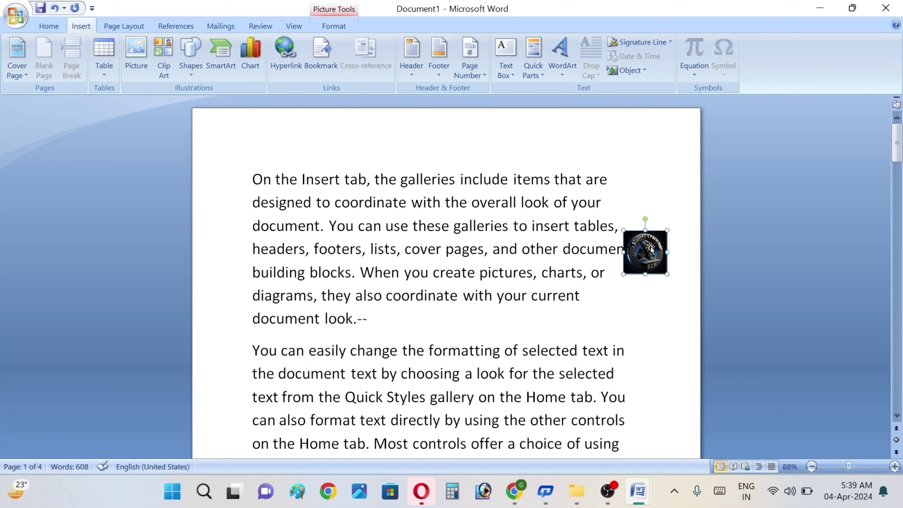
drag(650, 246, 617, 313)
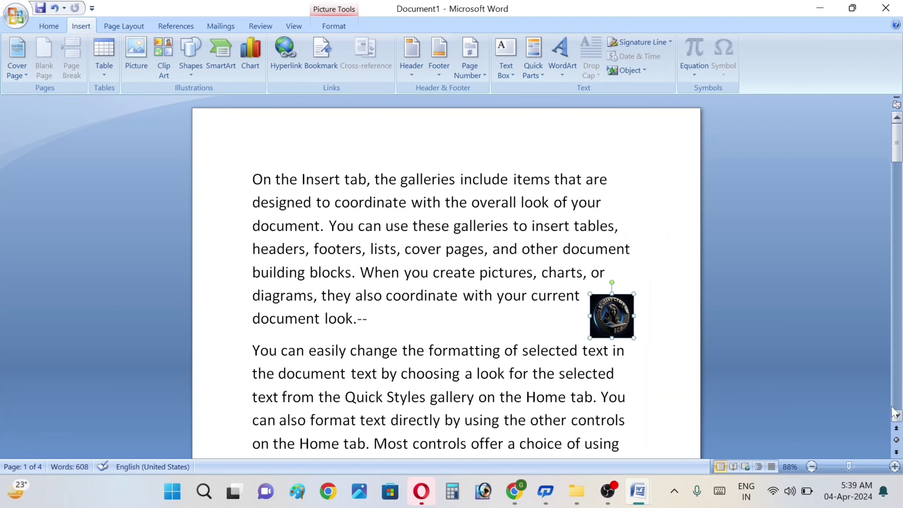
scroll(894, 413, down, 6)
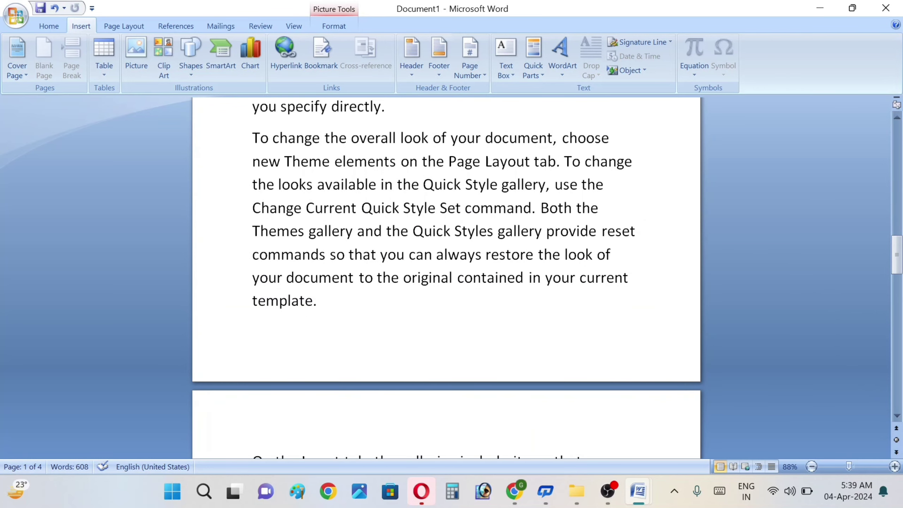
click(317, 300)
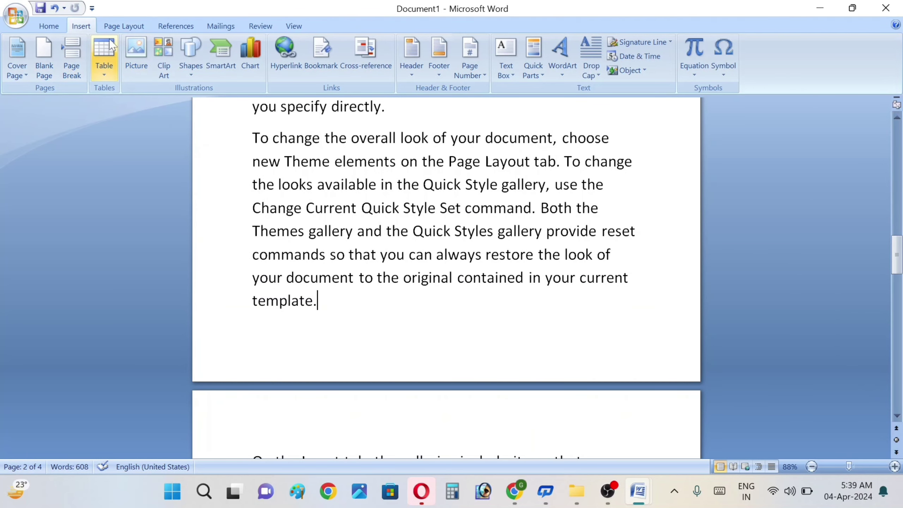
Step: Insert the logo image after 'template.' and resize it to 1.77 inches square
click(132, 64)
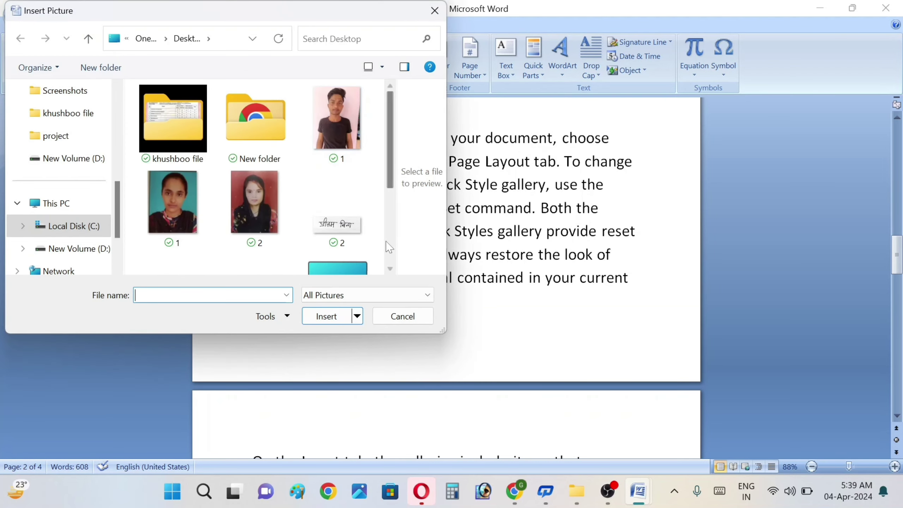
scroll(389, 246, down, 5)
double_click(190, 190)
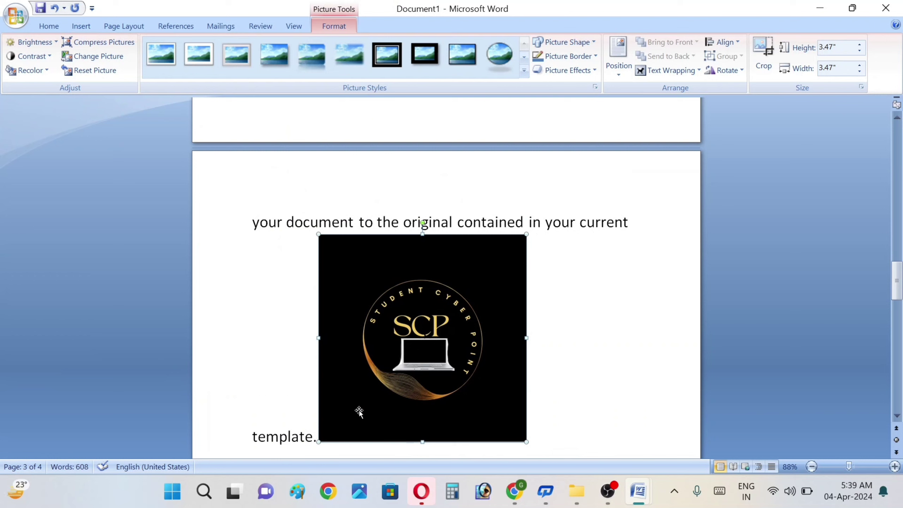
drag(317, 443, 392, 378)
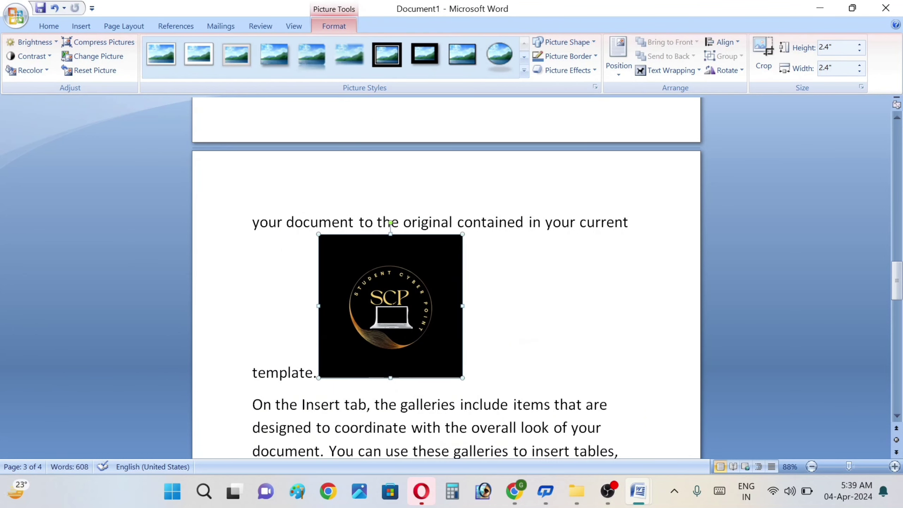
drag(317, 377, 358, 342)
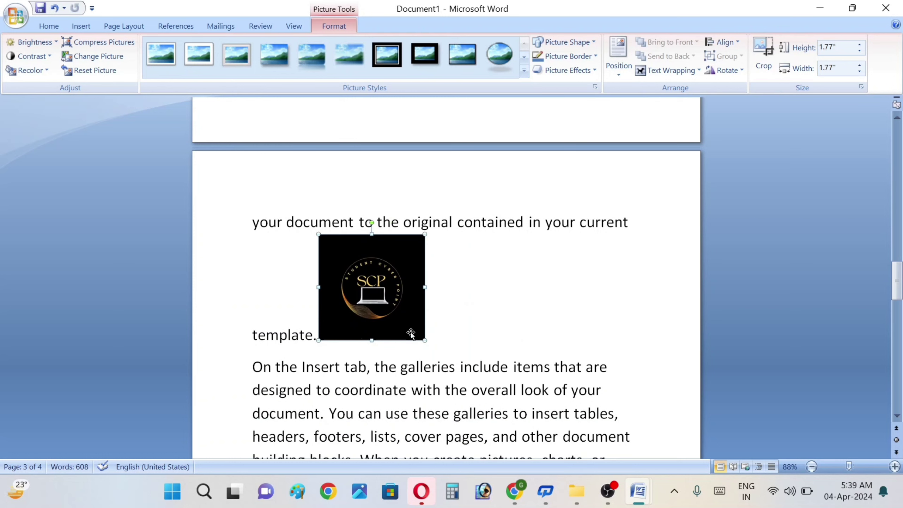
scroll(896, 415, down, 4)
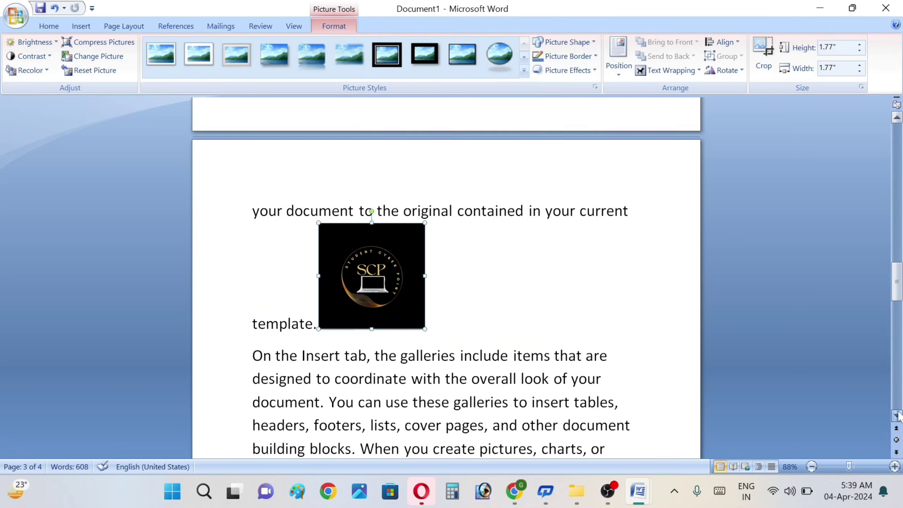
scroll(896, 415, down, 15)
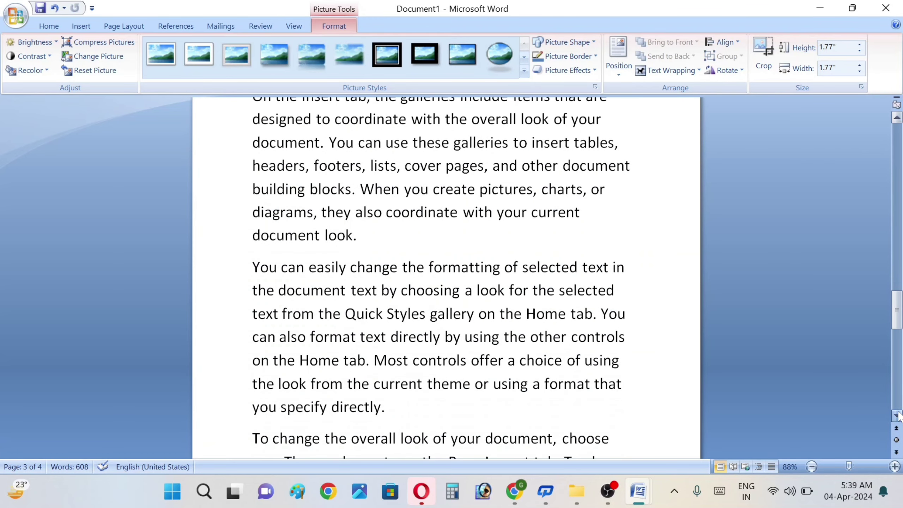
scroll(897, 415, down, 3)
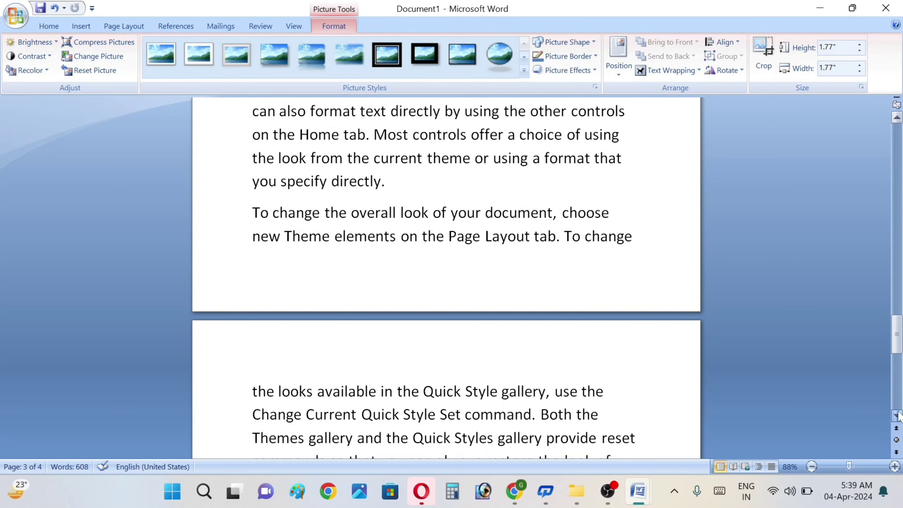
click(290, 391)
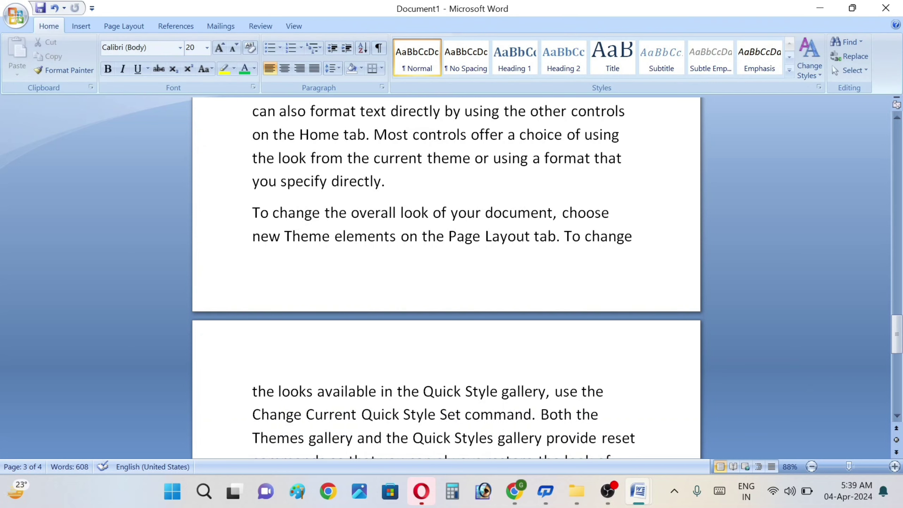
Step: Insert a 5-column, 2-row table after the word 'the' on page 4
click(239, 382)
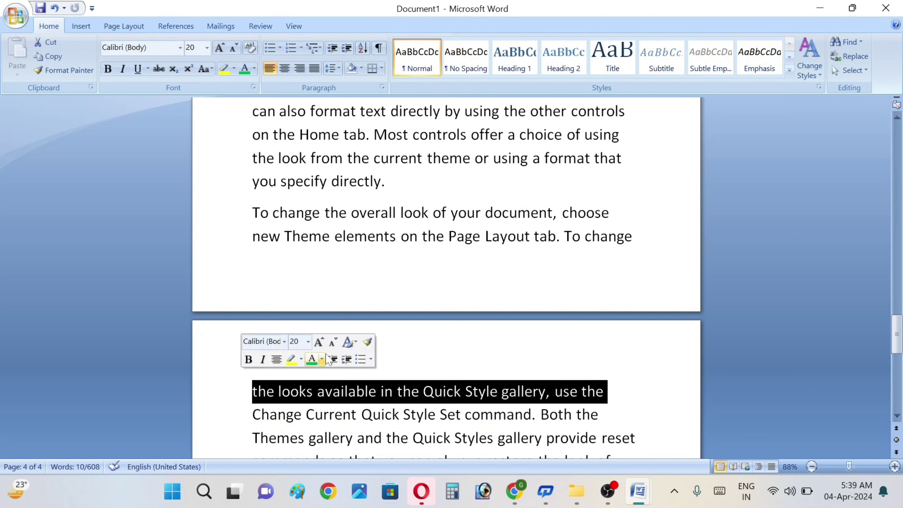
click(420, 351)
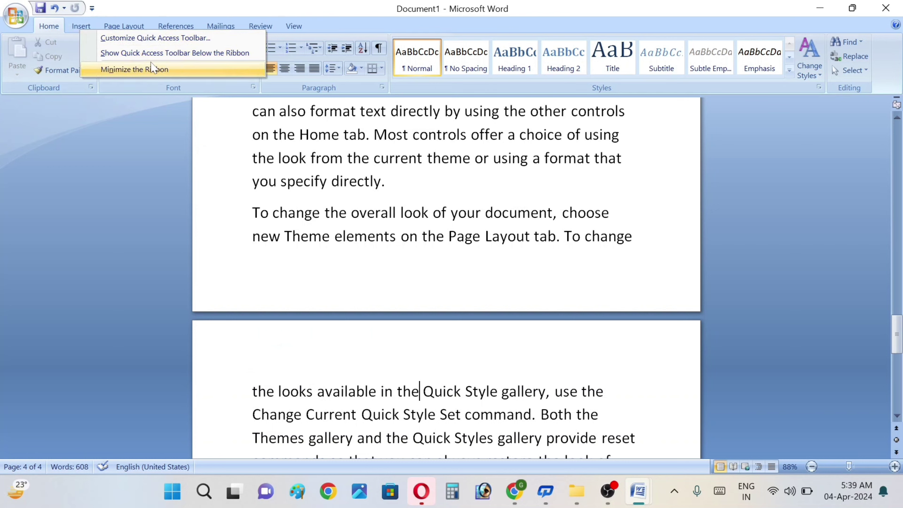
click(85, 30)
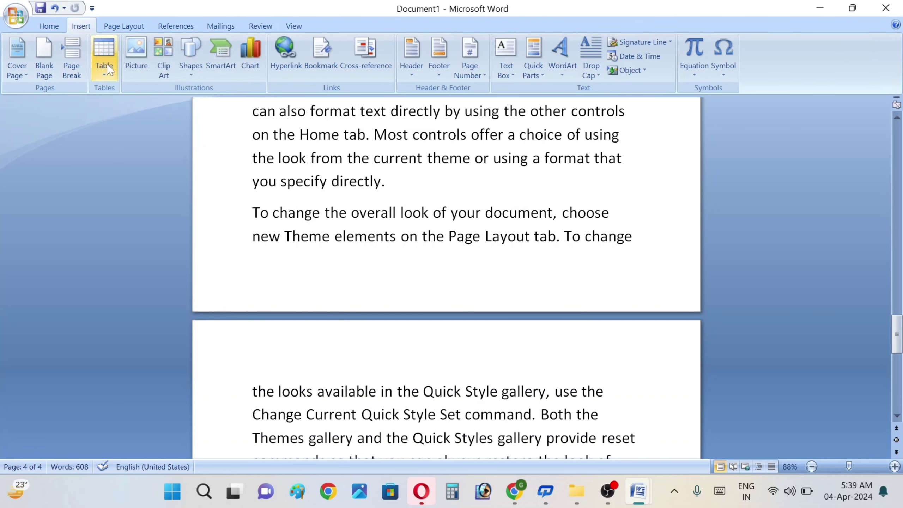
click(104, 56)
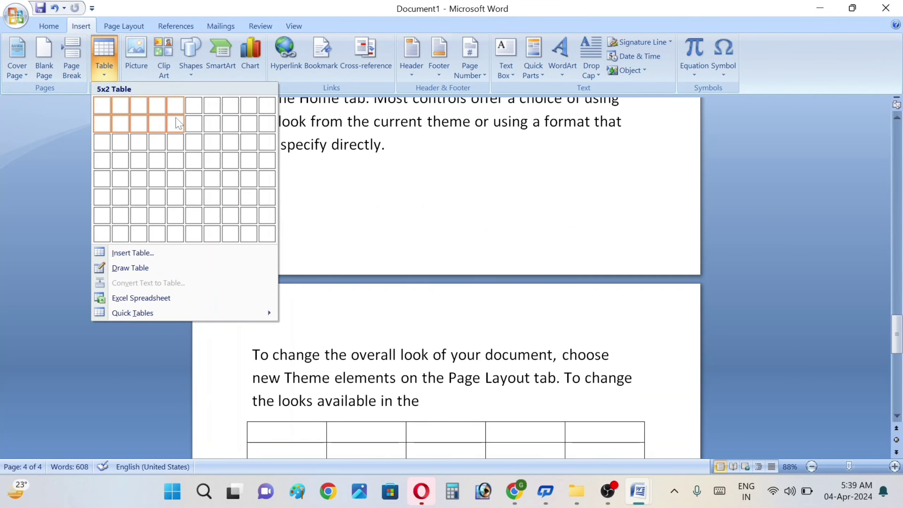
click(176, 119)
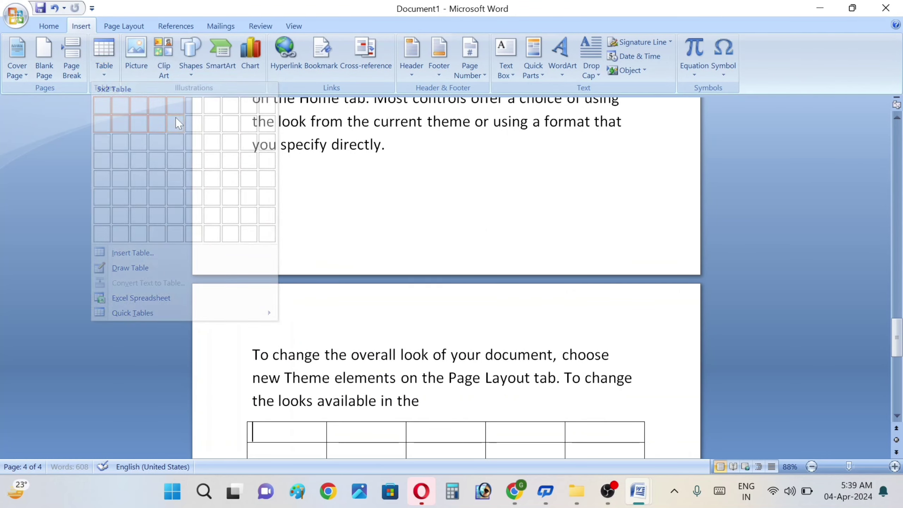
Step: Insert a 7-column, 3-row table after the final paragraph
click(897, 406)
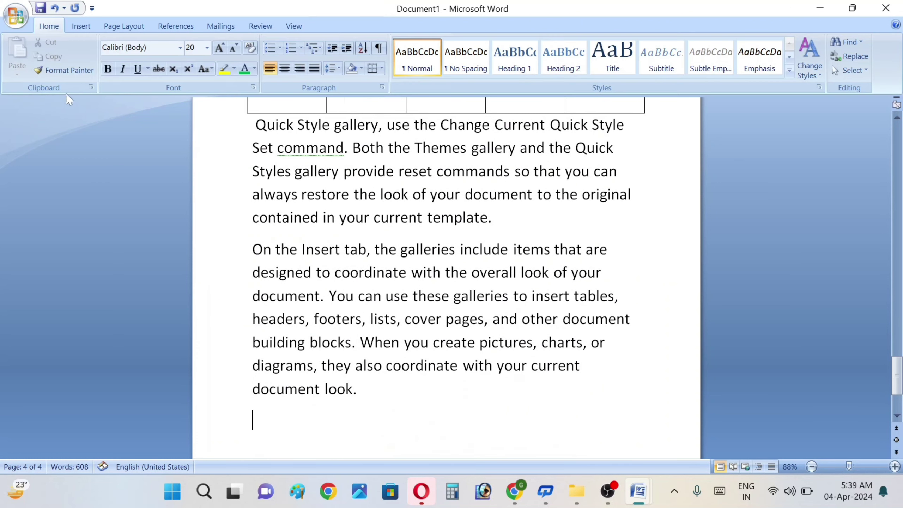
click(79, 30)
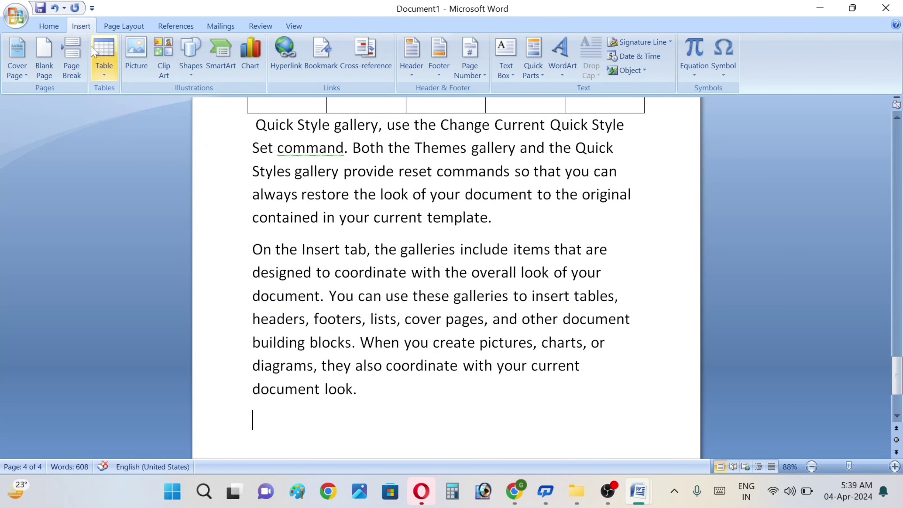
click(103, 59)
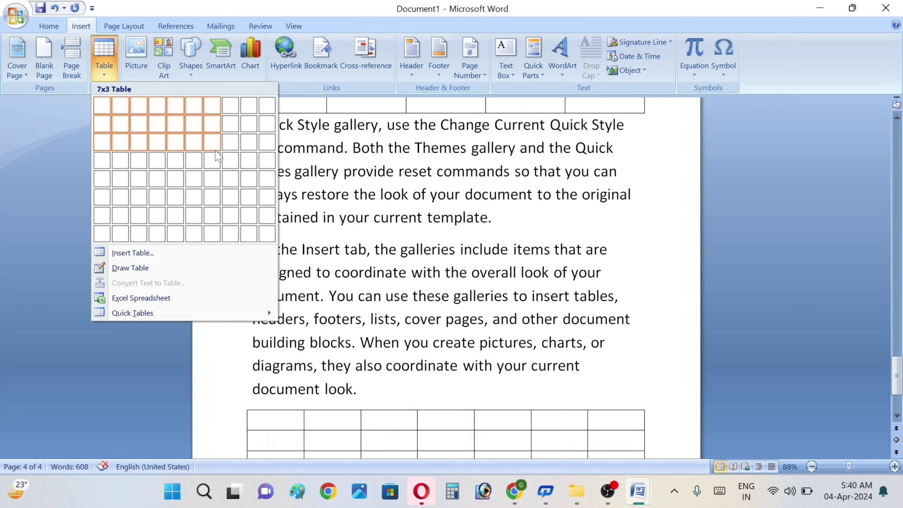
click(216, 151)
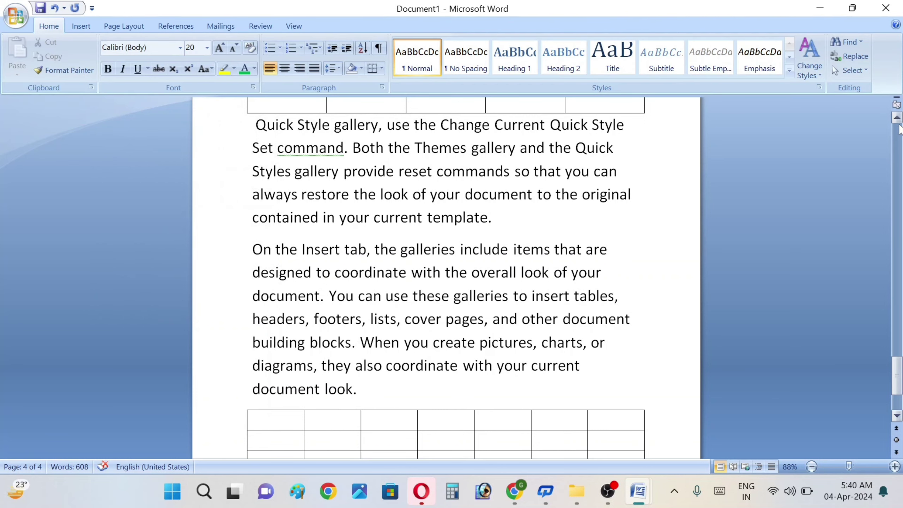
click(423, 419)
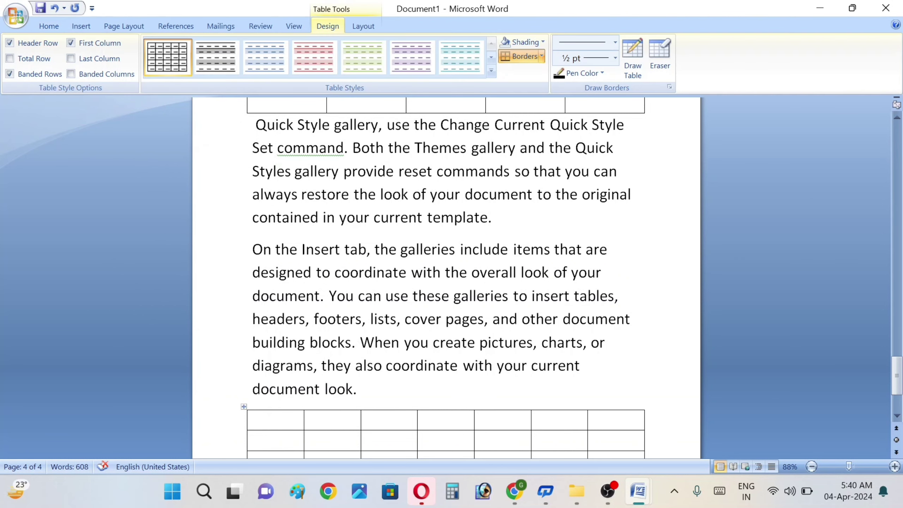
Step: Add a Table-labelled caption above the 7-column, 3-row table
click(173, 27)
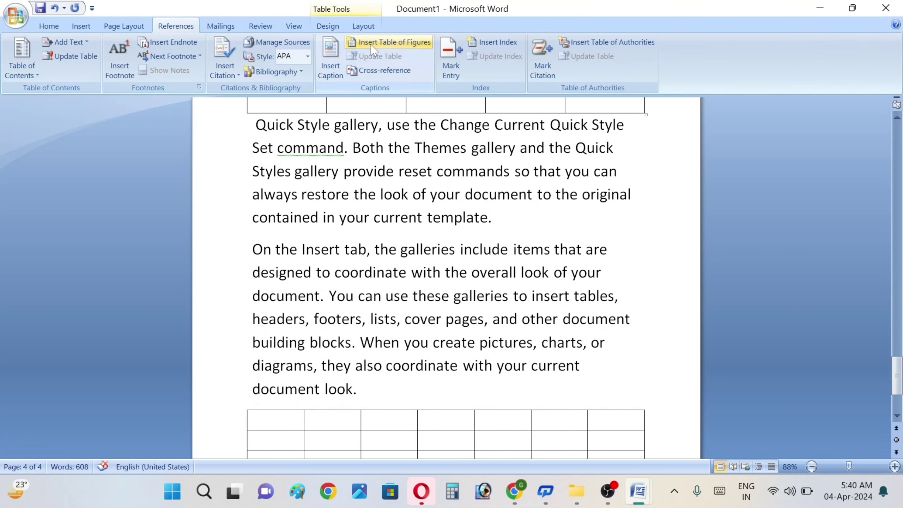
click(332, 75)
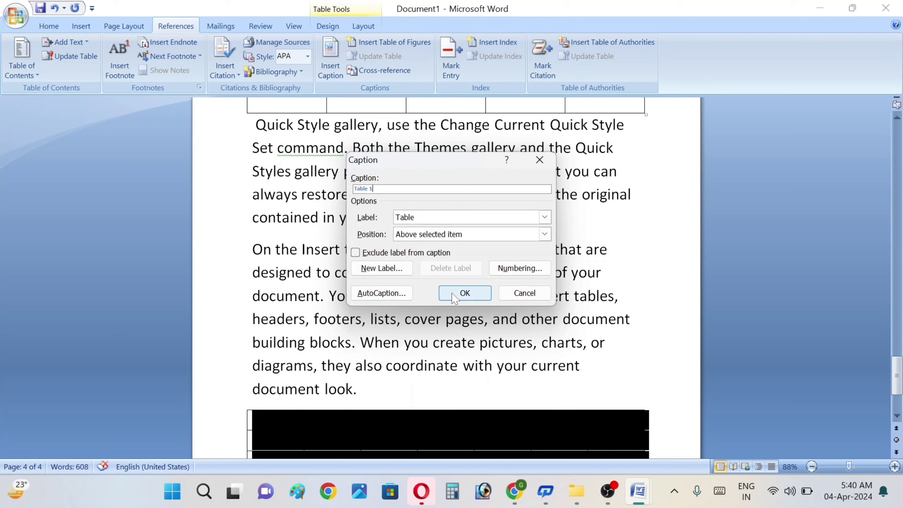
click(535, 217)
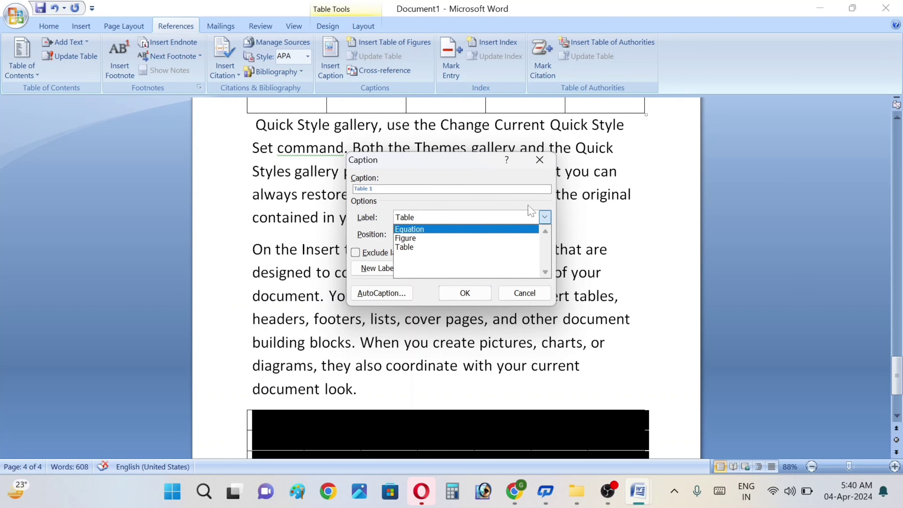
click(440, 247)
click(464, 292)
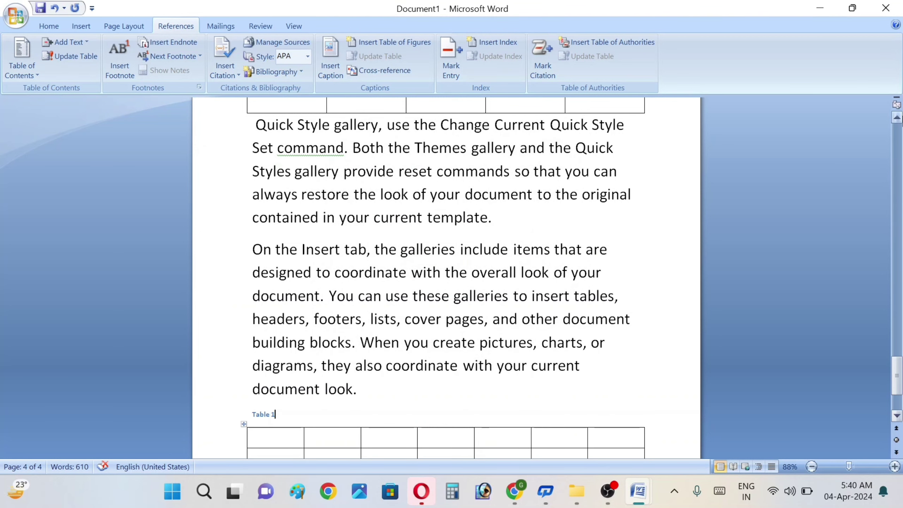
click(897, 117)
click(897, 117)
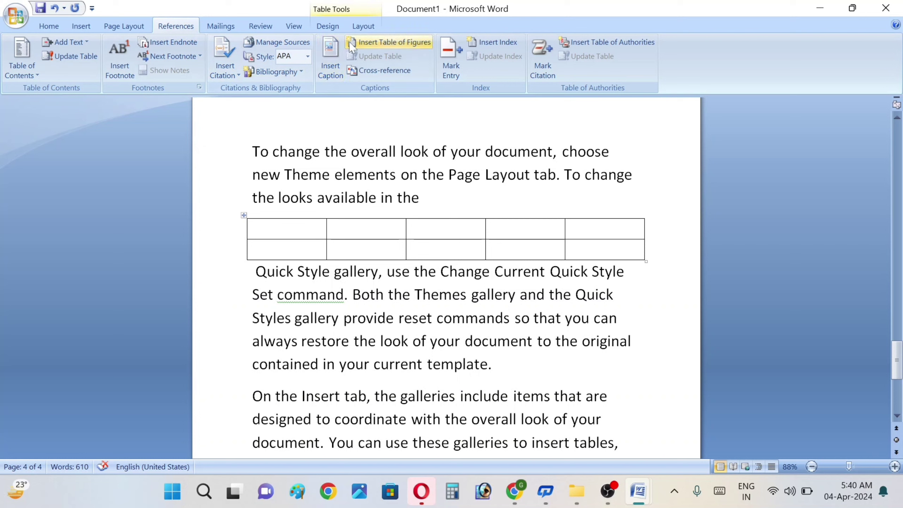
Step: Caption the 5x2 table as Table 1, keeping 1, 2, 3 numbering
click(338, 72)
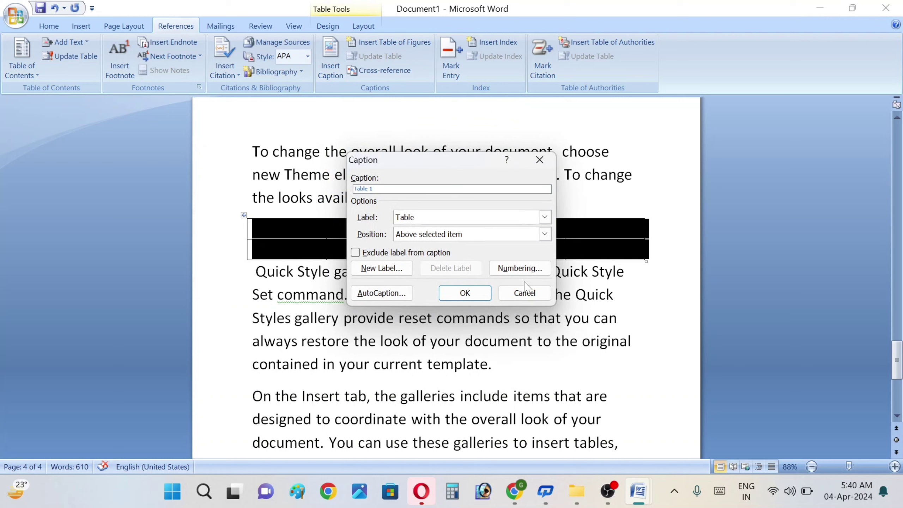
click(518, 267)
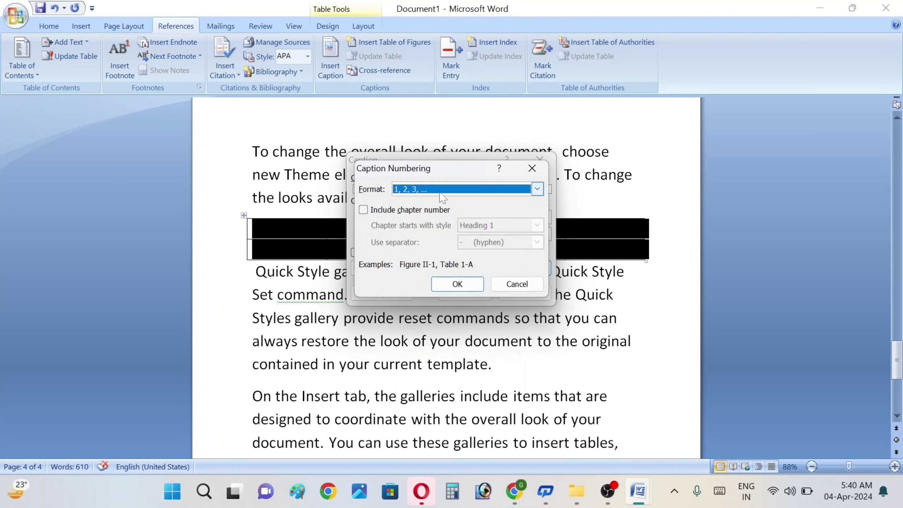
click(537, 190)
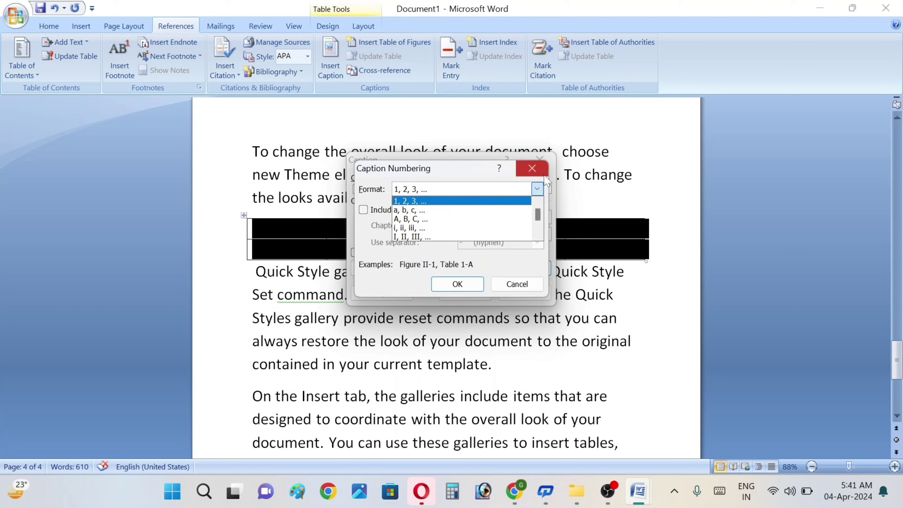
click(458, 284)
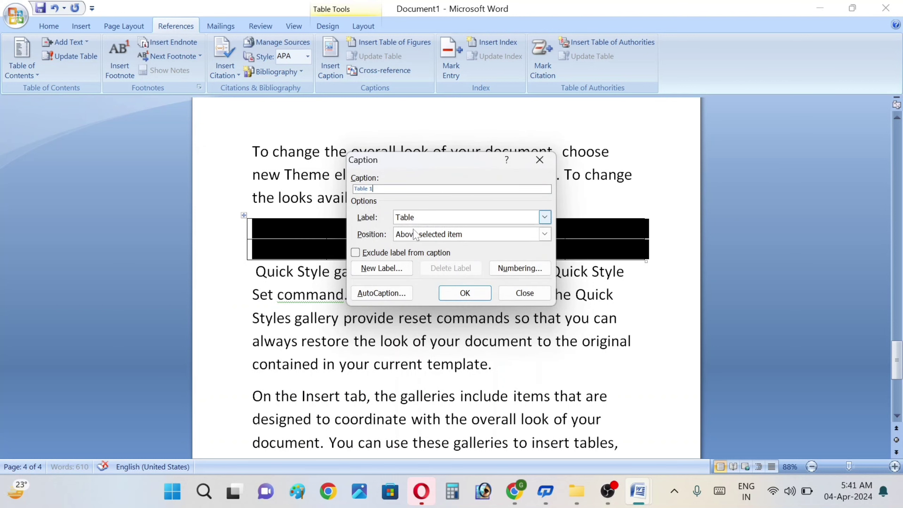
click(530, 270)
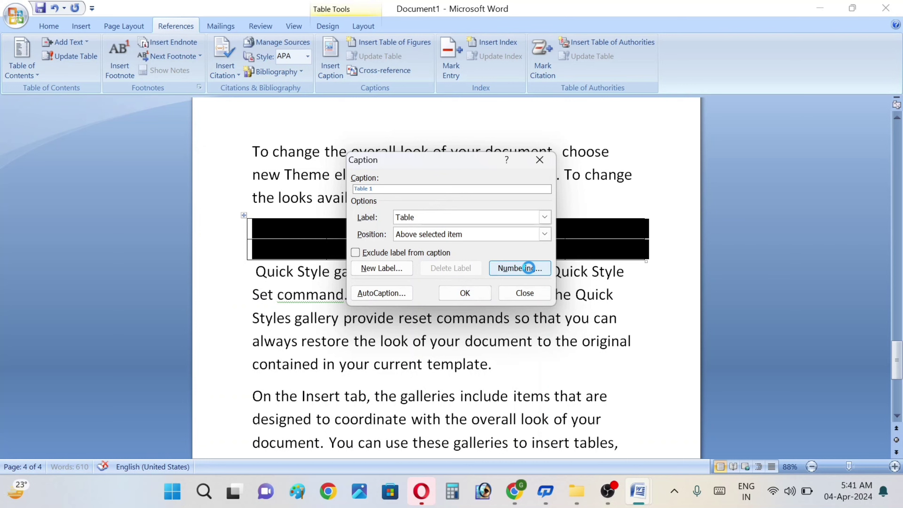
click(463, 285)
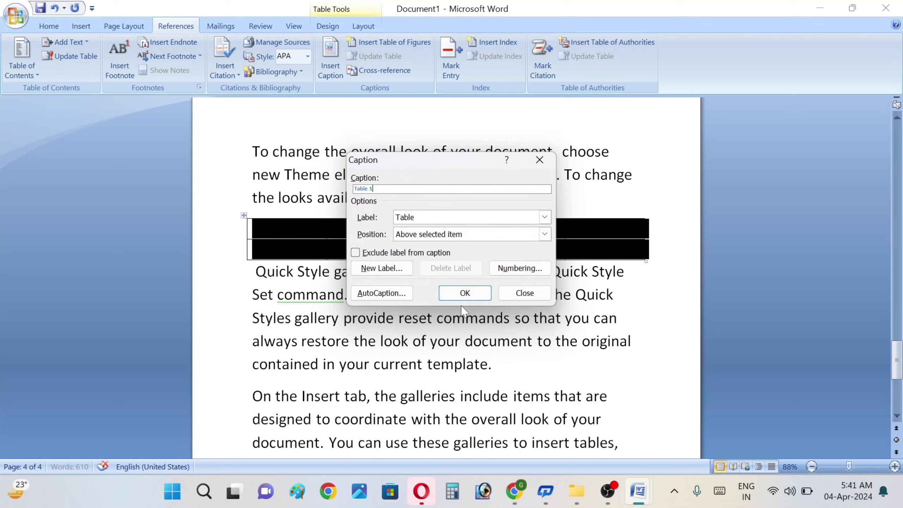
click(450, 295)
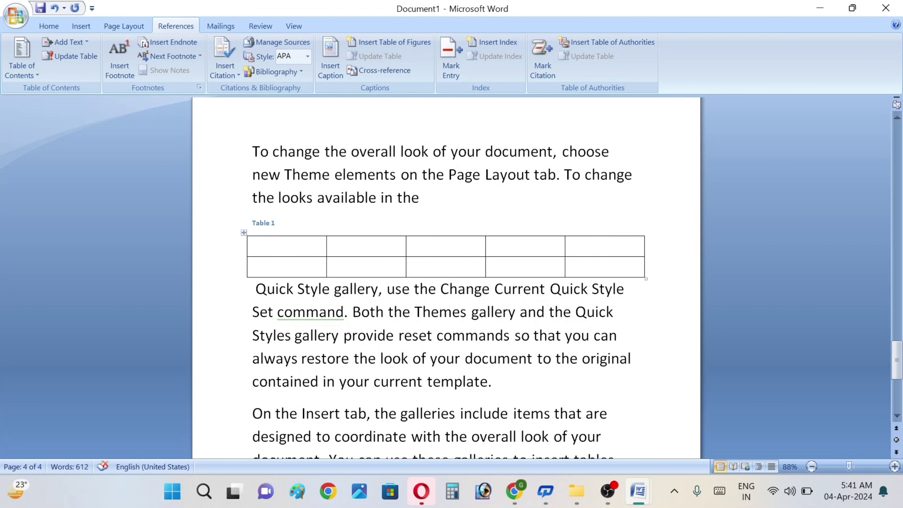
Step: Insert a Figure 1 caption below the SCP logo picture
click(897, 119)
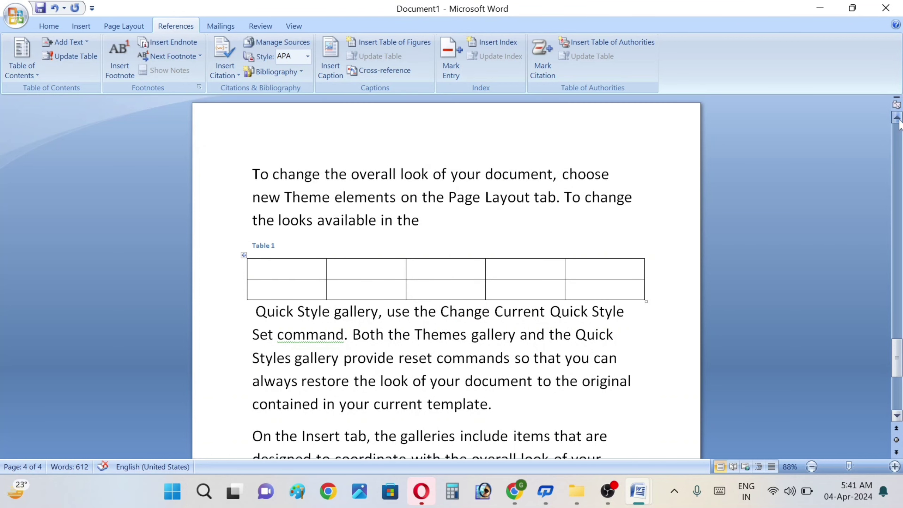
click(898, 120)
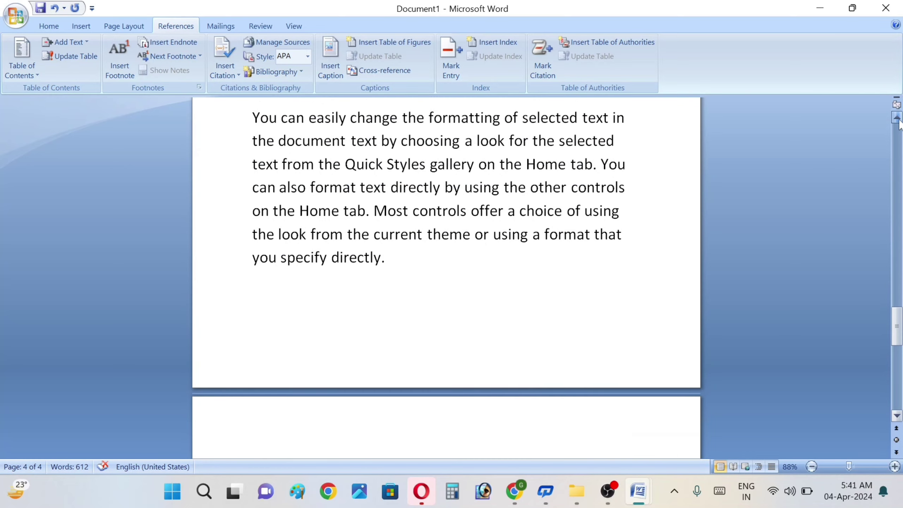
click(897, 118)
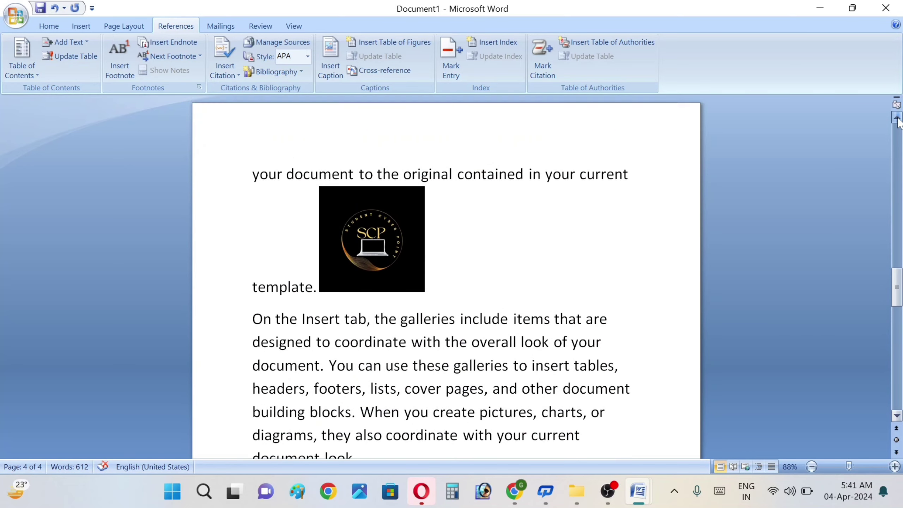
click(361, 305)
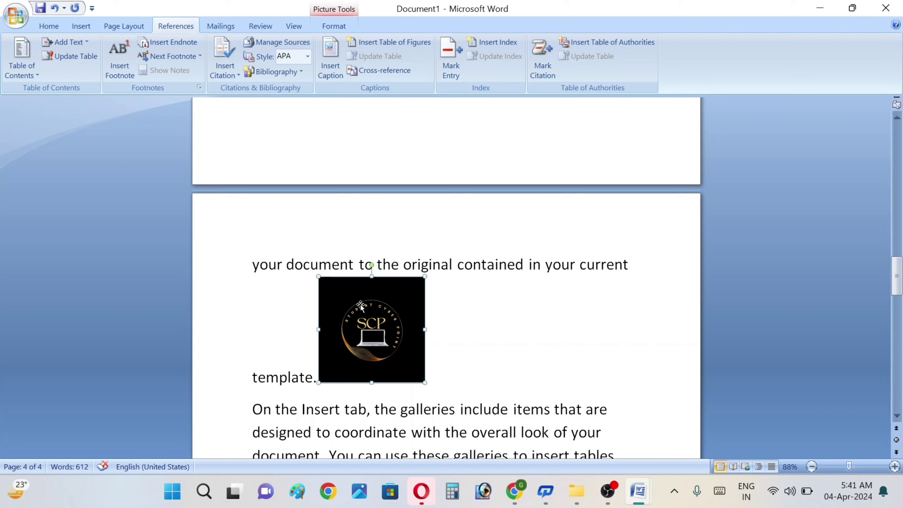
click(337, 79)
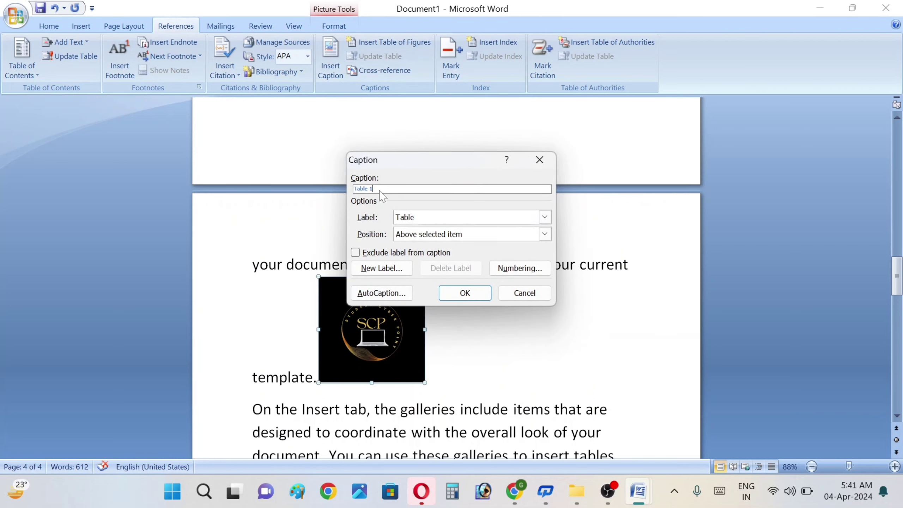
click(423, 217)
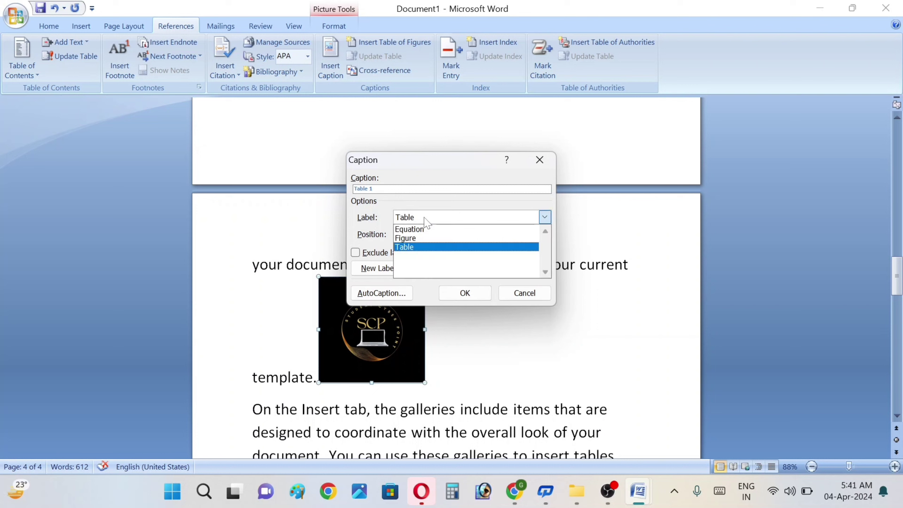
click(409, 239)
click(385, 191)
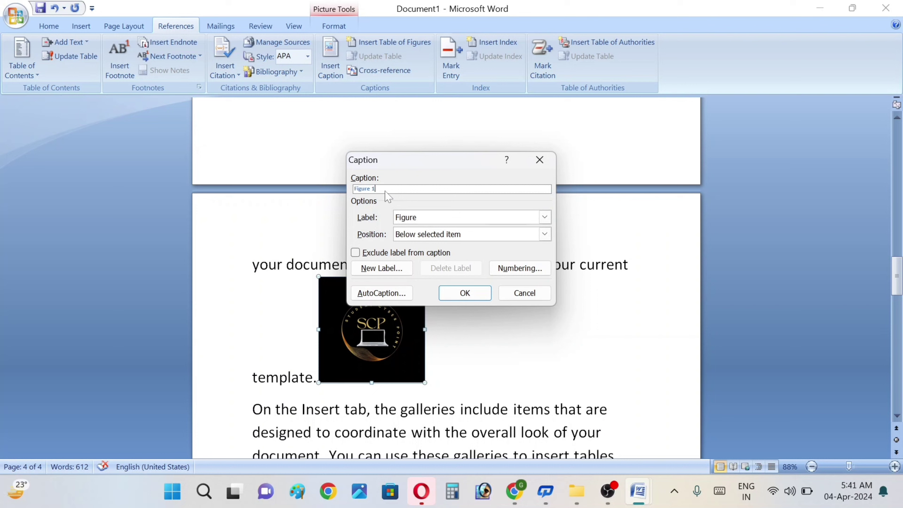
click(362, 192)
triple_click(362, 193)
click(363, 192)
click(451, 294)
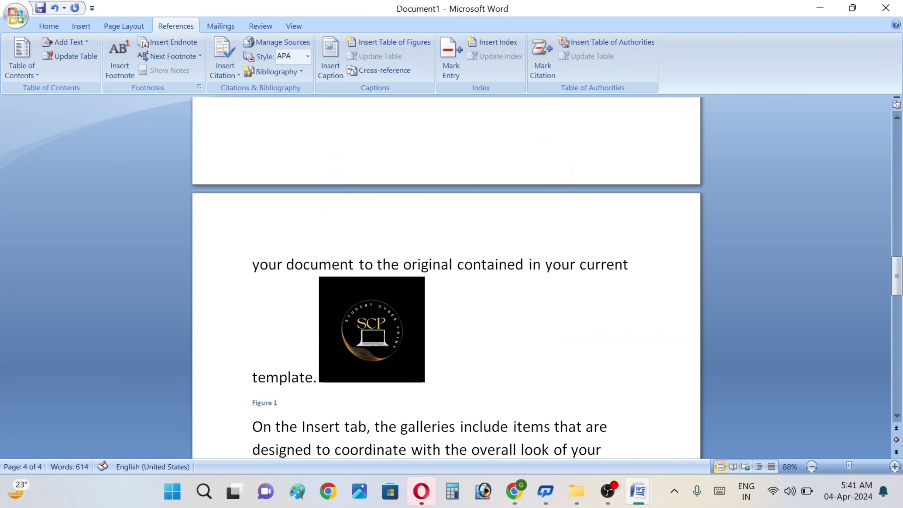
Step: Type a string of placeholder letters as the Figure 1 caption text
click(899, 119)
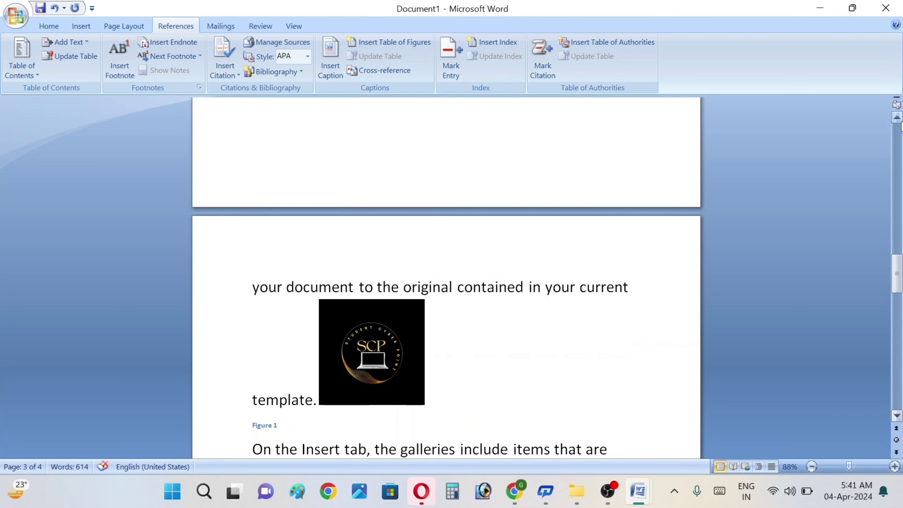
text(kh)
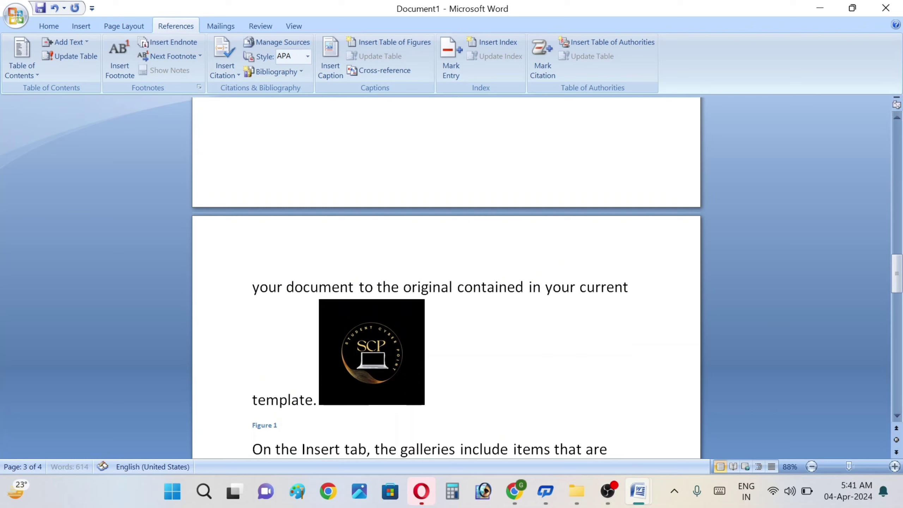
text(jksajshjkahjkshhhahjkhjkahkahhayugauhjabhja)
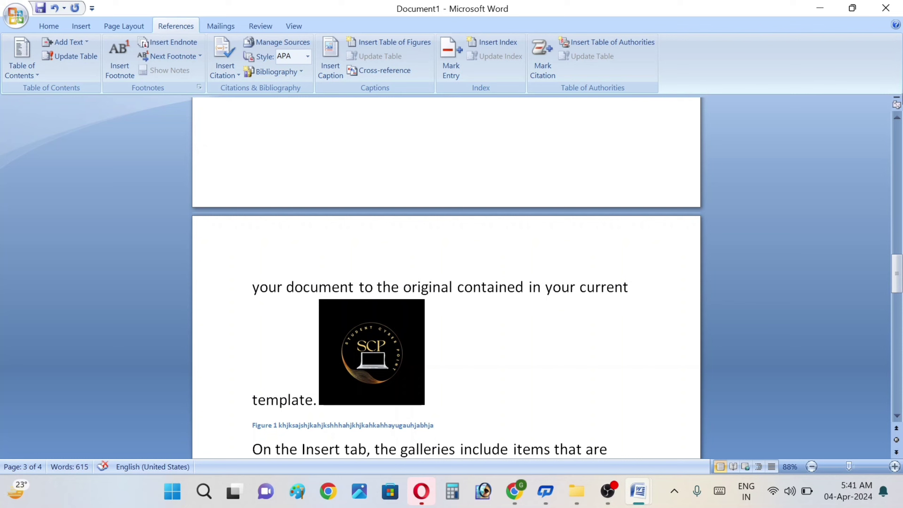
drag(898, 122, 900, 124)
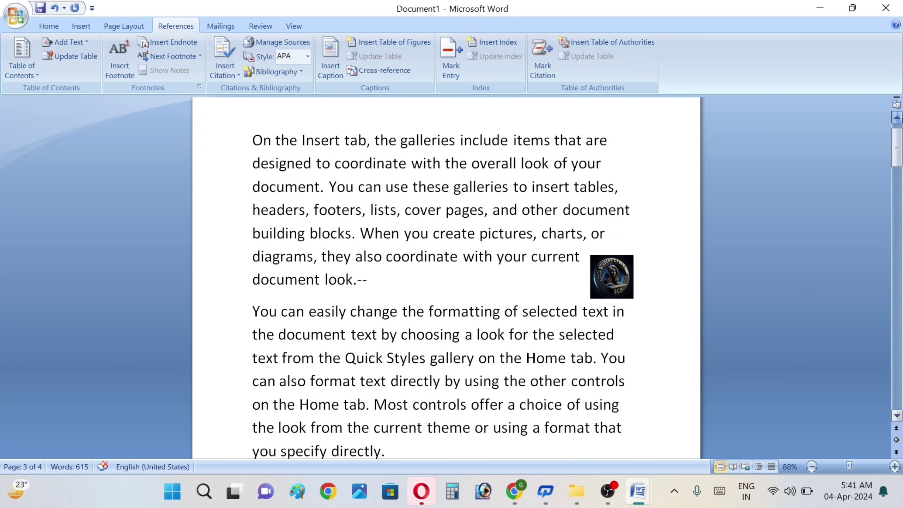
Step: Add a Figure caption below the small round logo, followed by the text 'xz'
click(613, 283)
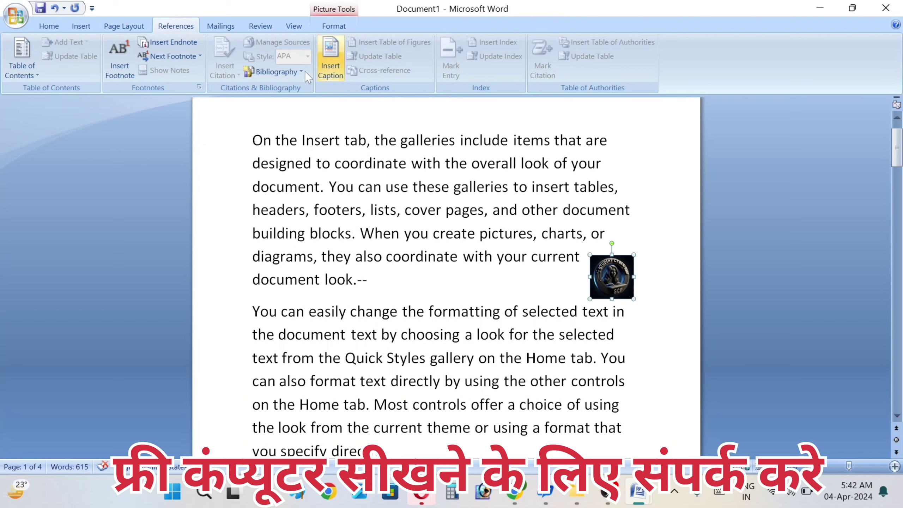
click(330, 57)
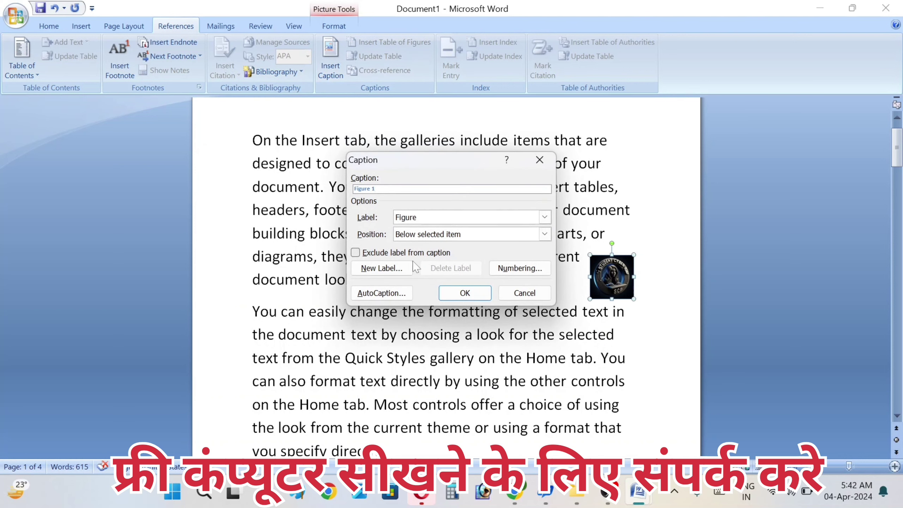
click(461, 295)
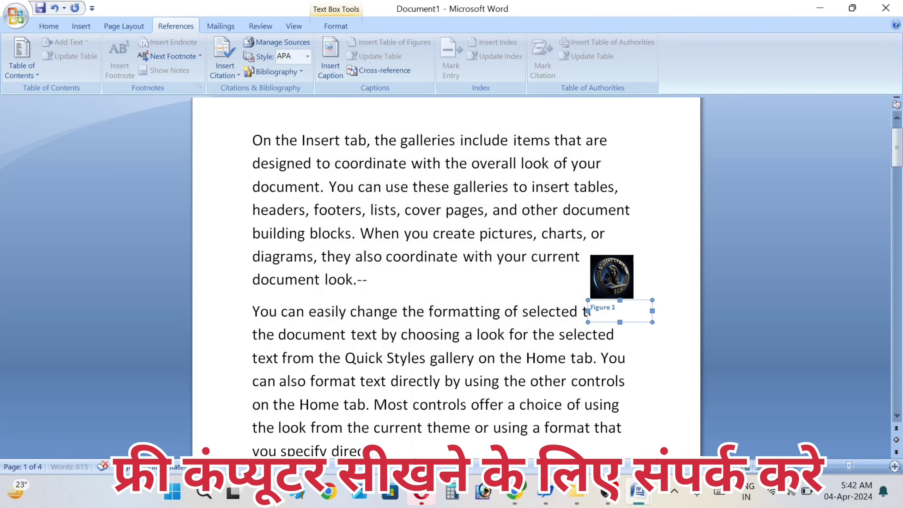
text(xzxzxz)
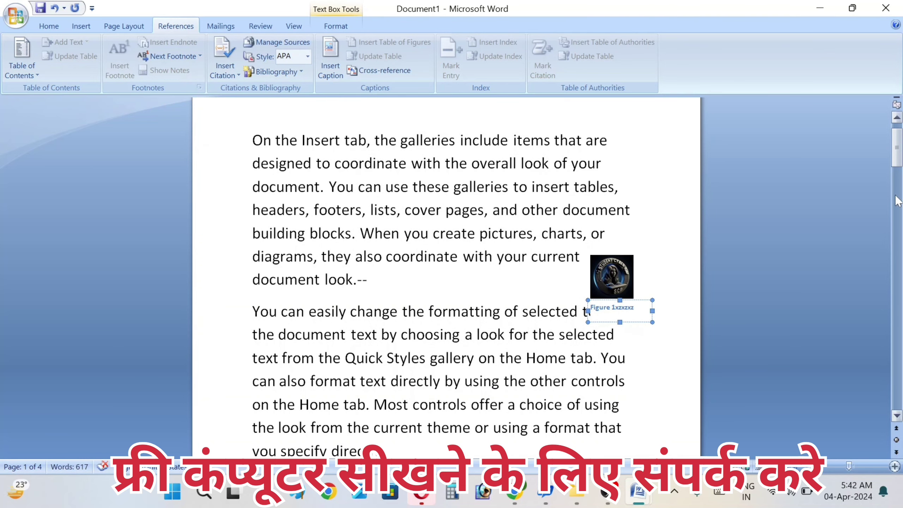
Step: Insert an empty line before 'On the Insert tab' in the first paragraph
scroll(894, 123, up, 2)
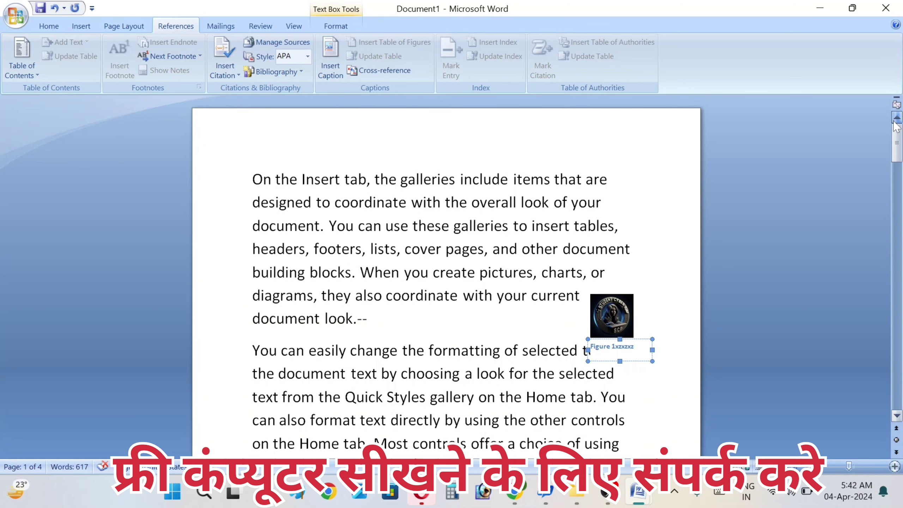
click(218, 162)
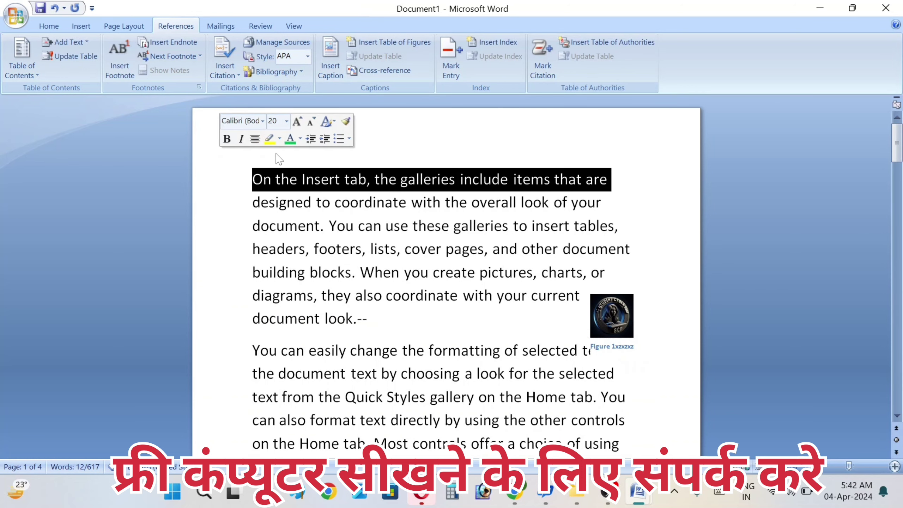
click(254, 162)
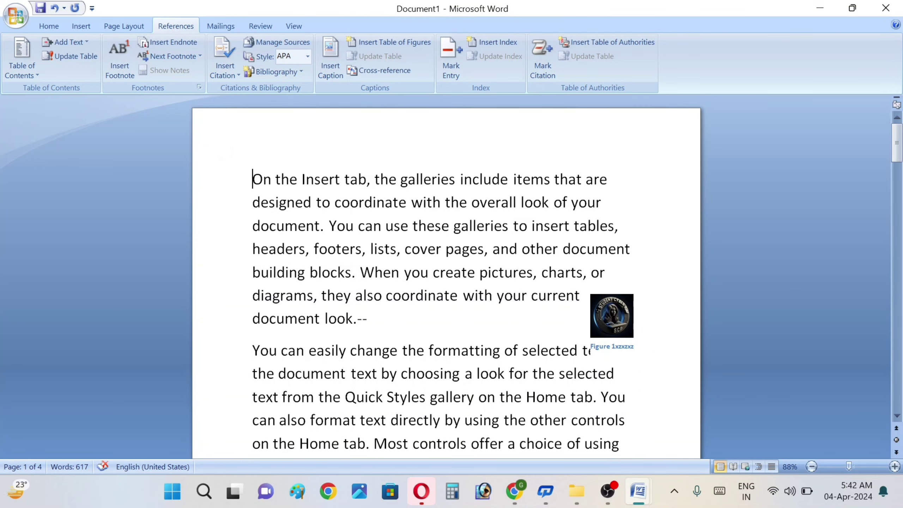
key(Return)
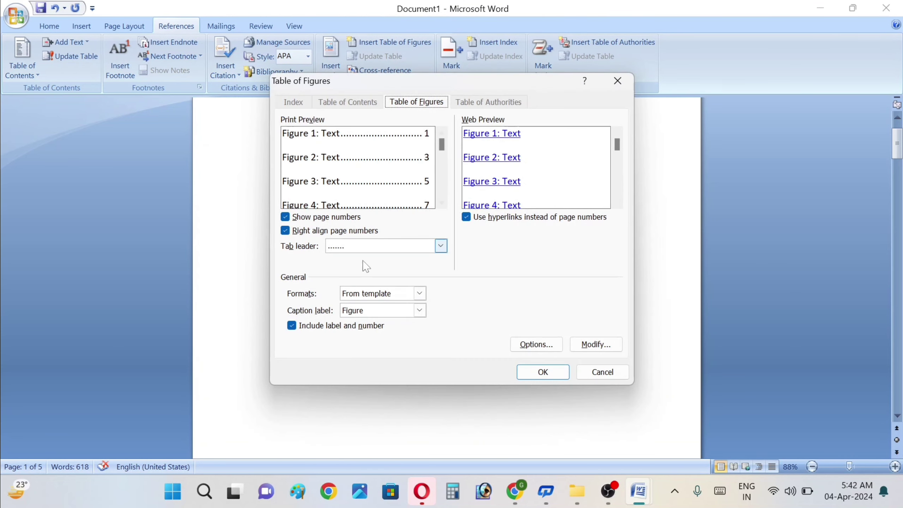
Step: Insert a table of figures using the Figure caption label
click(369, 312)
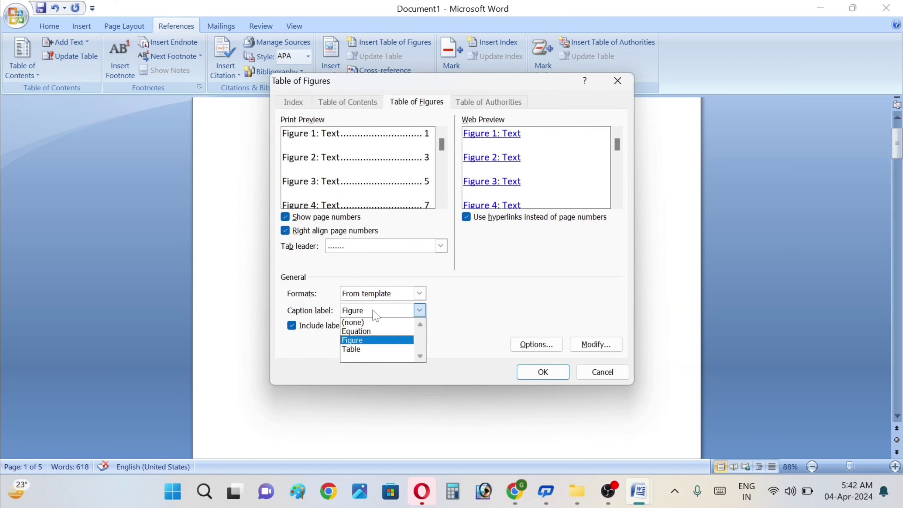
click(359, 342)
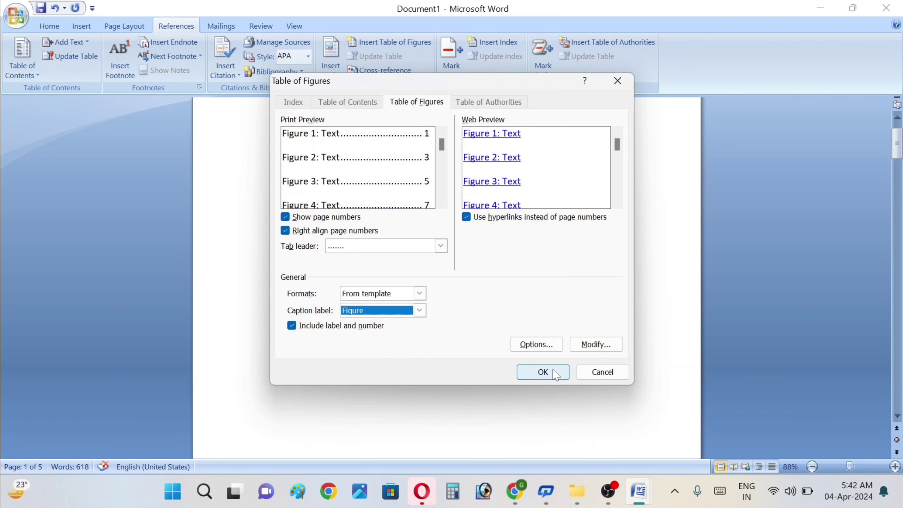
click(543, 371)
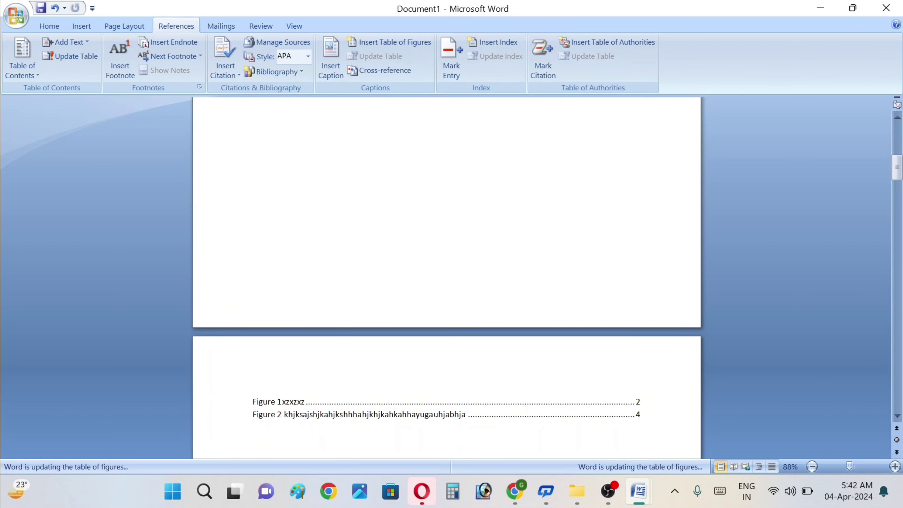
Step: Select the figure list entries and the empty line below them
click(896, 408)
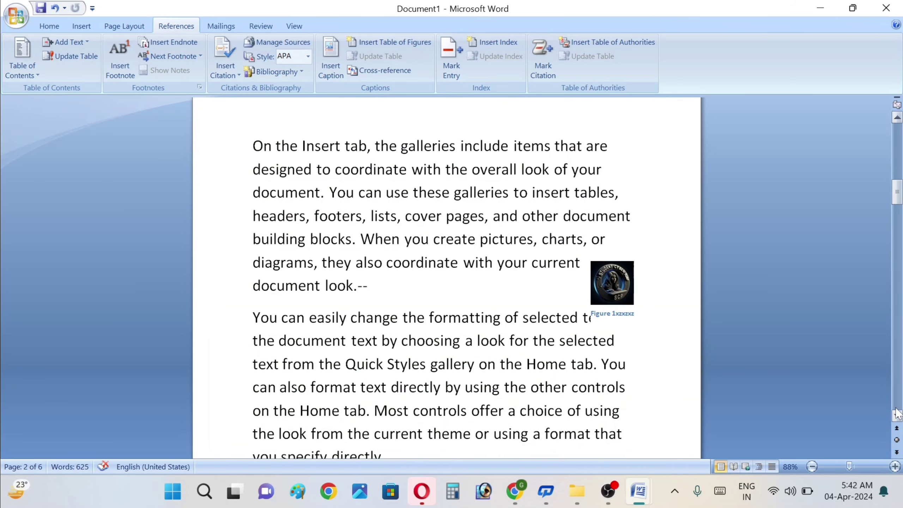
click(897, 120)
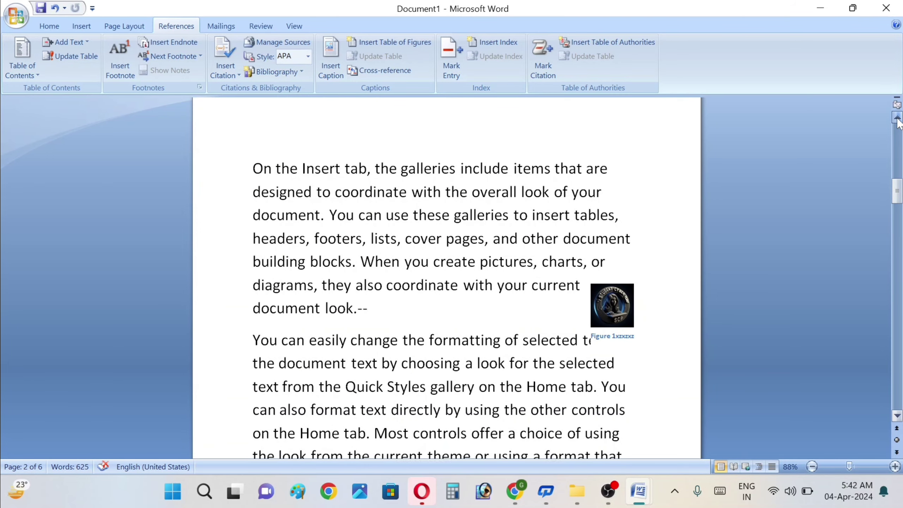
click(898, 119)
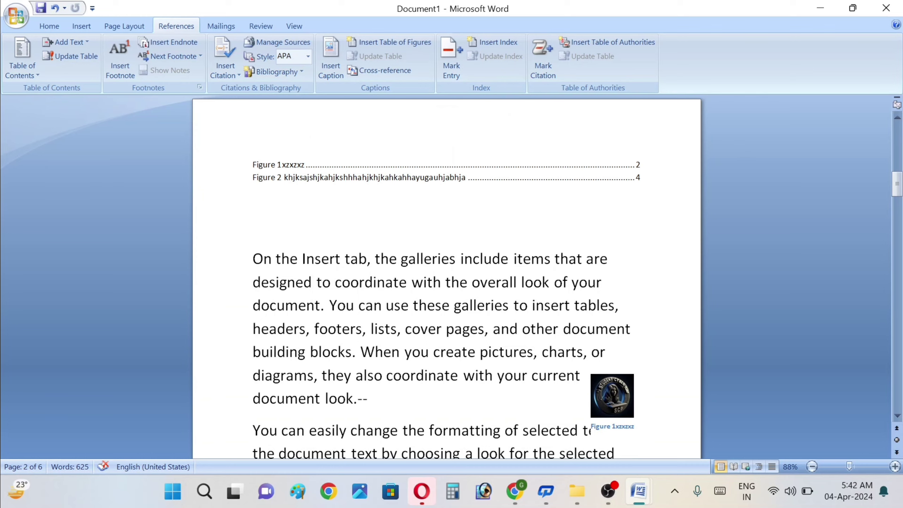
click(641, 177)
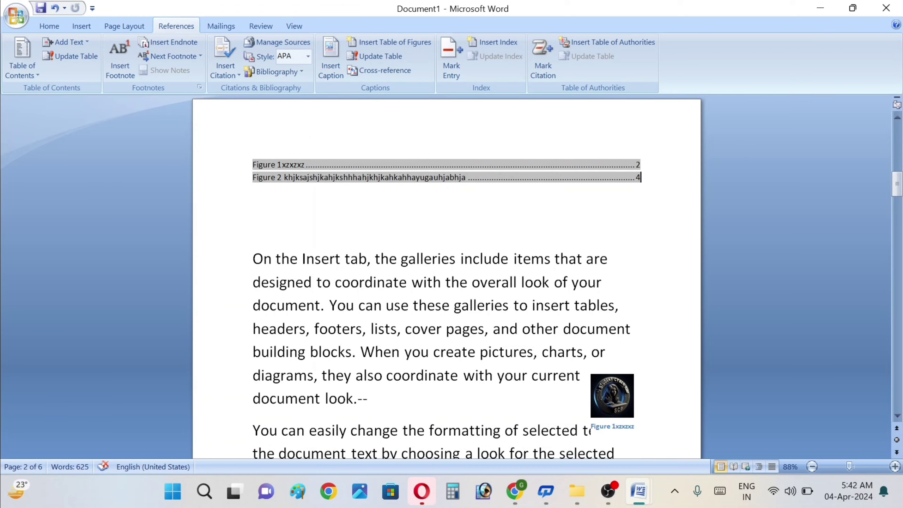
drag(254, 164, 308, 213)
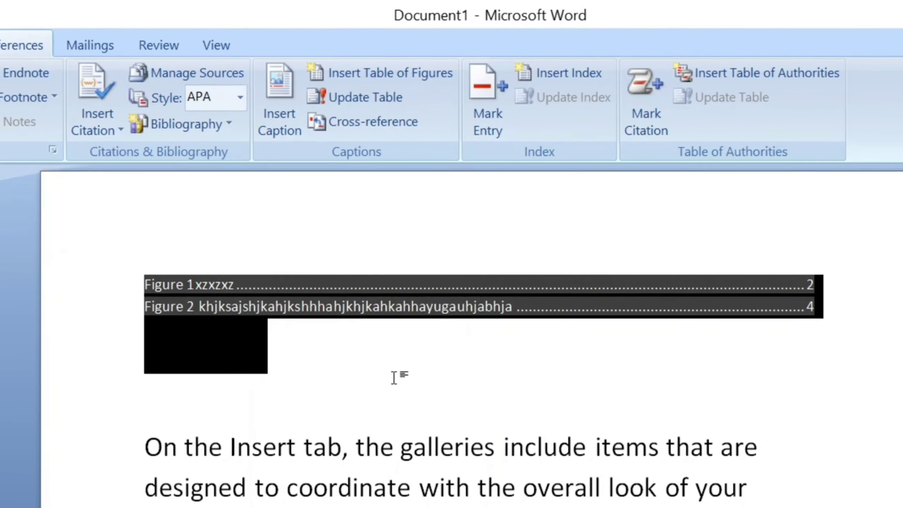
Step: Below the figure list, insert a second table of figures using the Table caption label
click(386, 337)
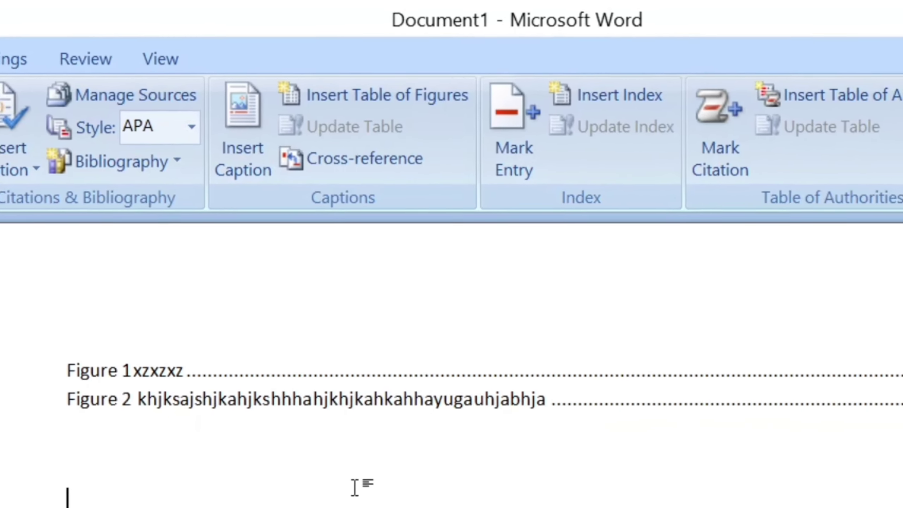
click(389, 103)
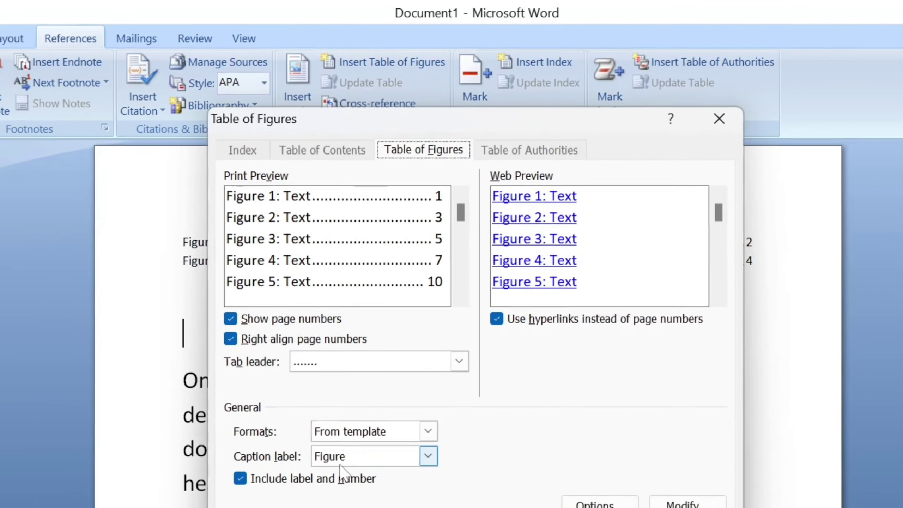
click(319, 507)
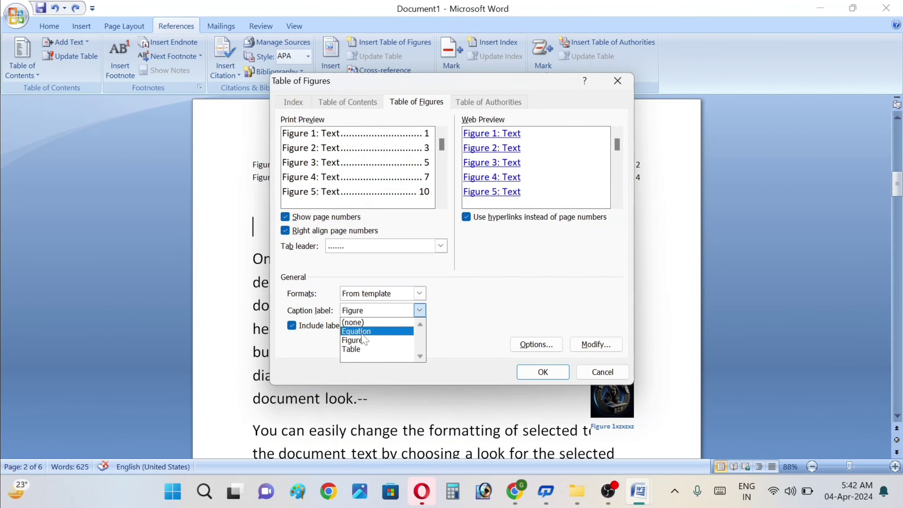
click(356, 349)
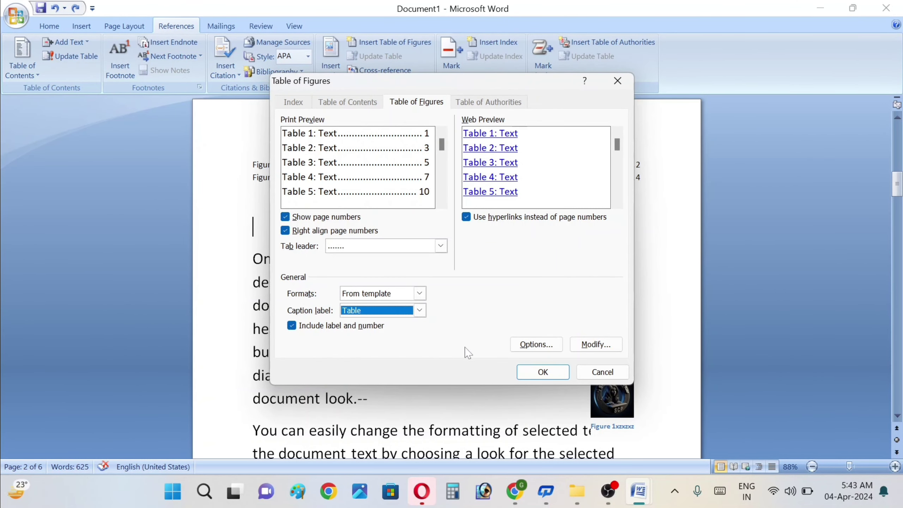
click(541, 372)
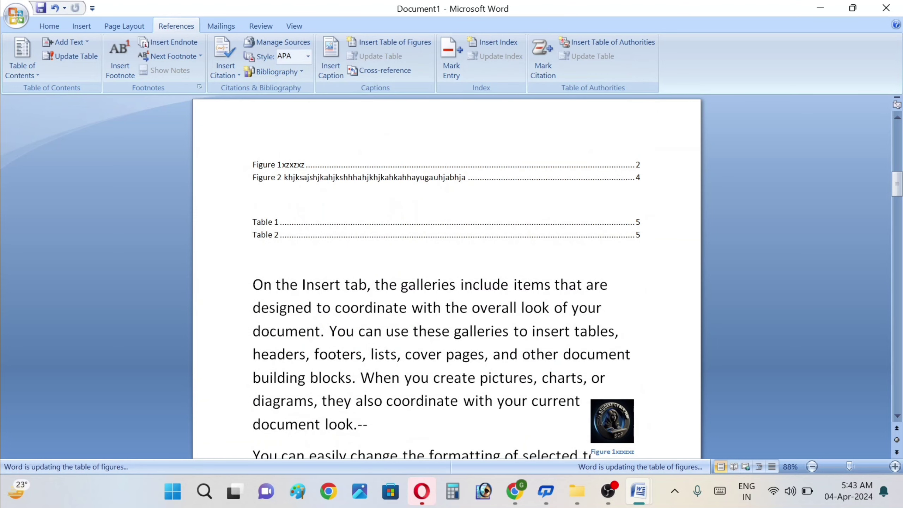
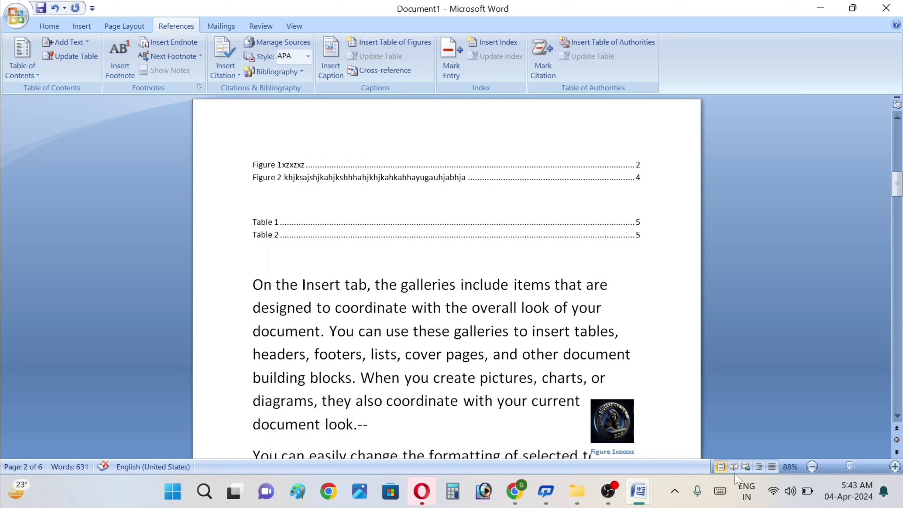
Step: Zoom to 126% and follow the Table 1 list entry to its caption on page 5
click(855, 465)
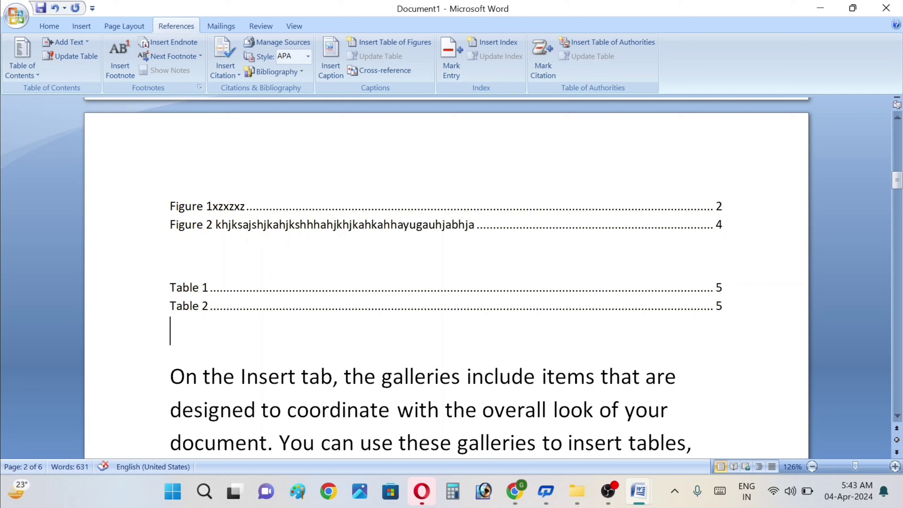
click(209, 287)
click(190, 287)
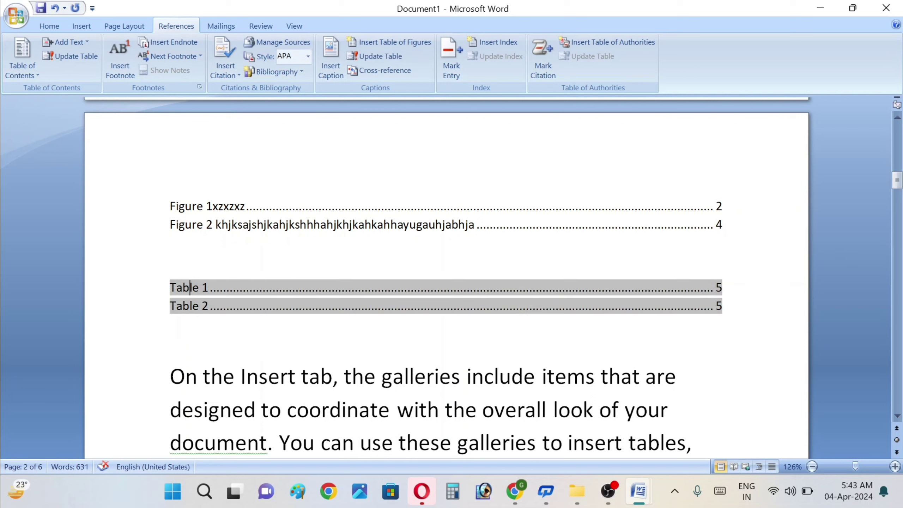
click(464, 333)
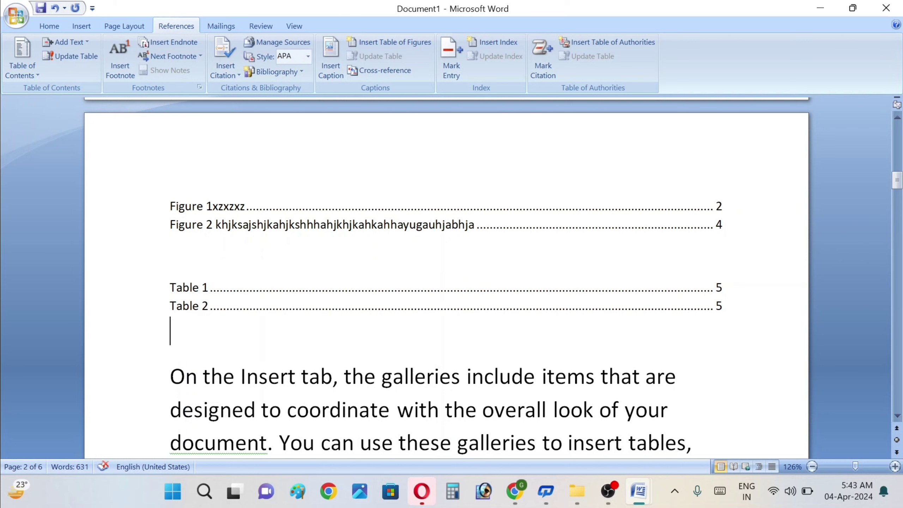
click(270, 289)
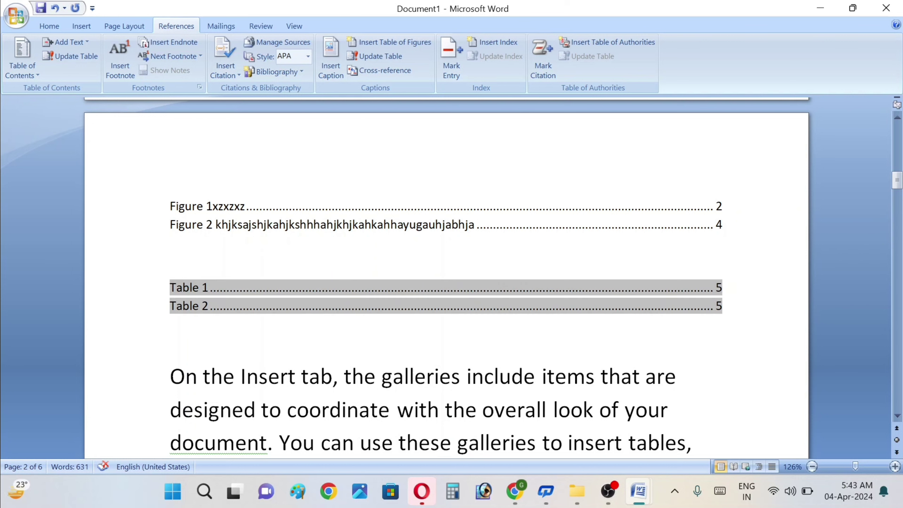
click(320, 332)
click(227, 253)
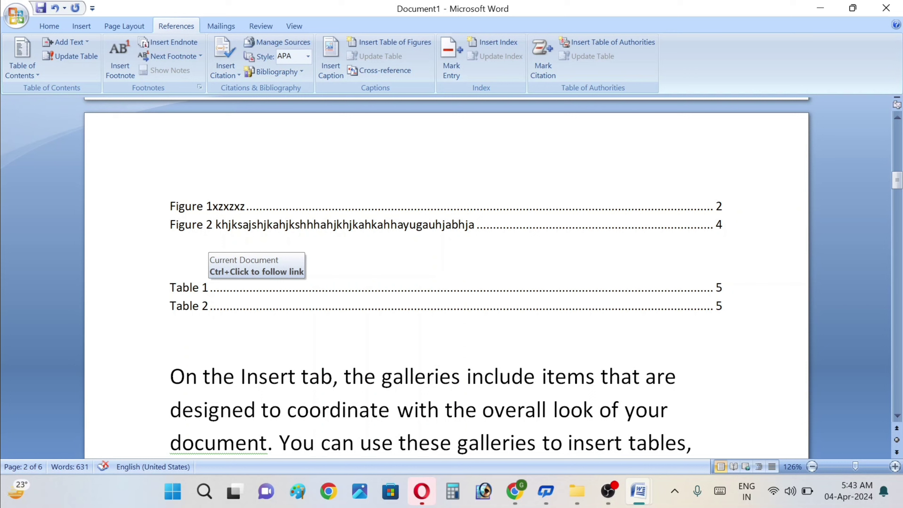
click(184, 288)
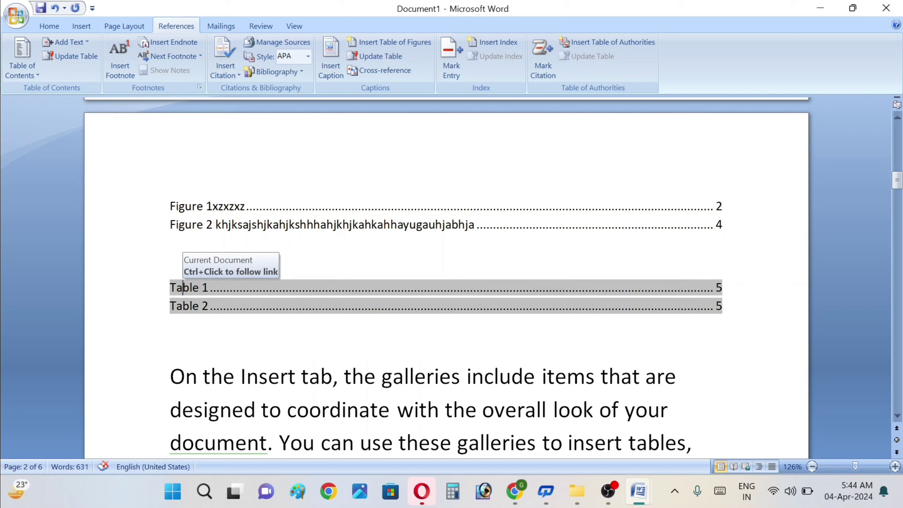
ctrl+click(182, 287)
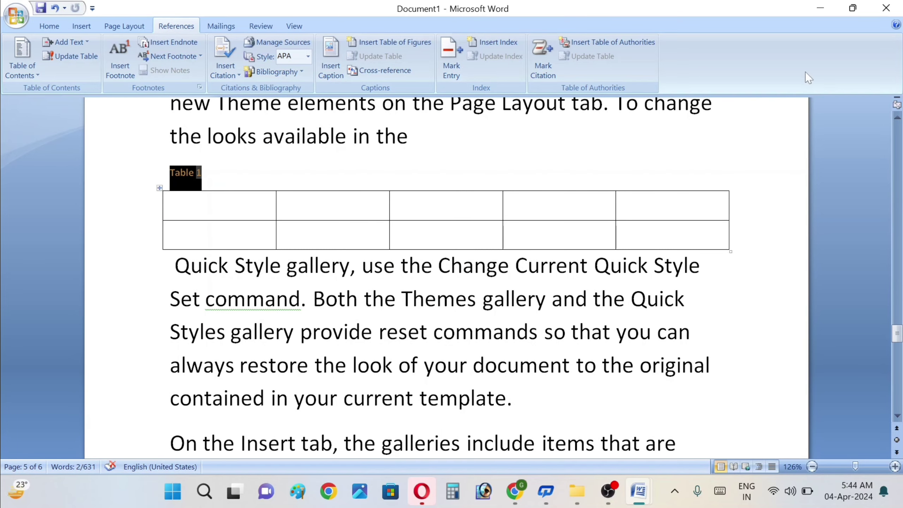
Step: Scroll back up to the lists of figures and tables
scroll(897, 117, up, 10)
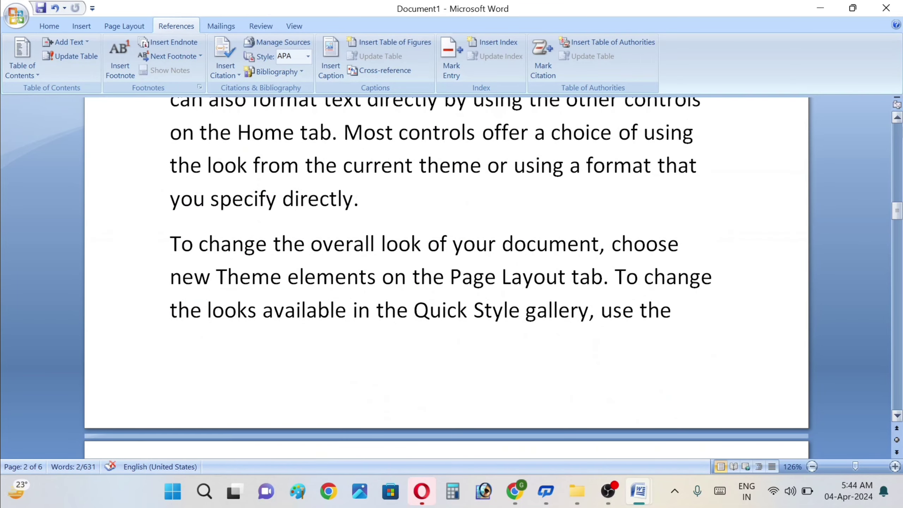
click(897, 142)
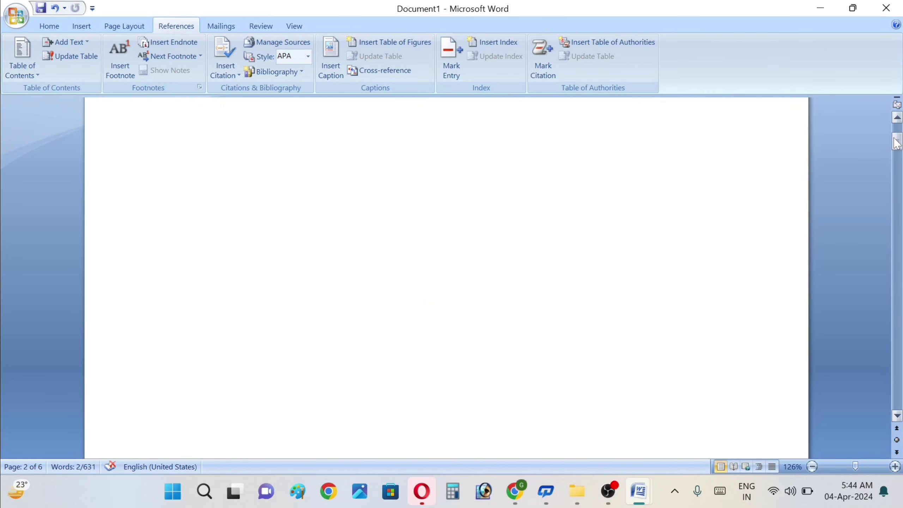
click(899, 416)
click(898, 416)
drag(898, 417, 898, 417)
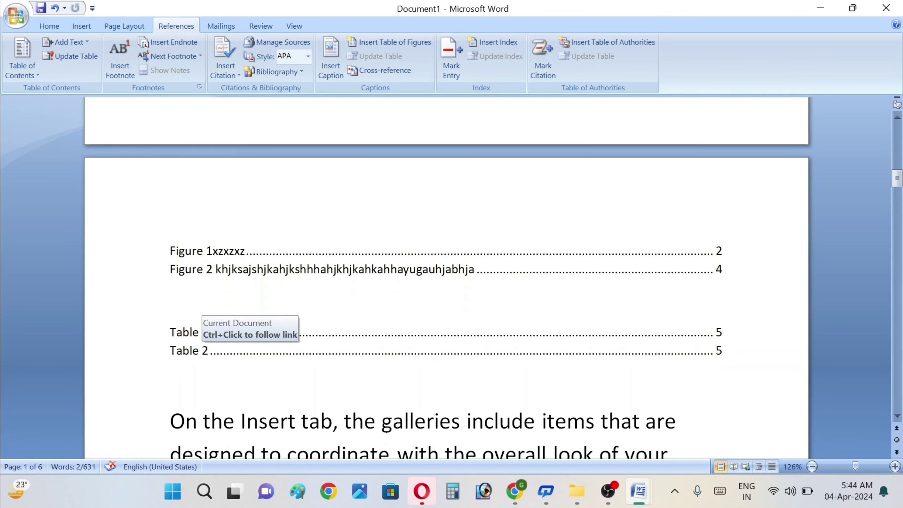
Step: Open and cancel the Print dialog so the list page numbers update to 1, 3, 4 and 4
click(198, 331)
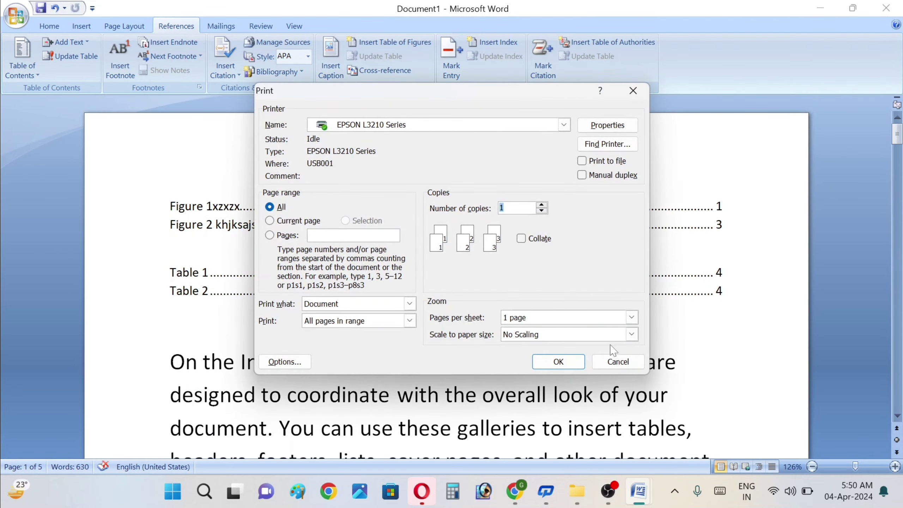
click(609, 368)
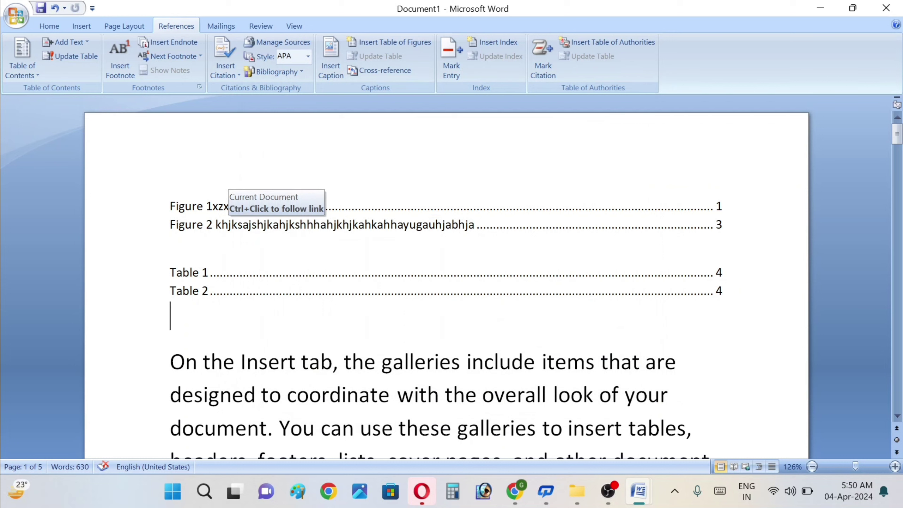
click(231, 225)
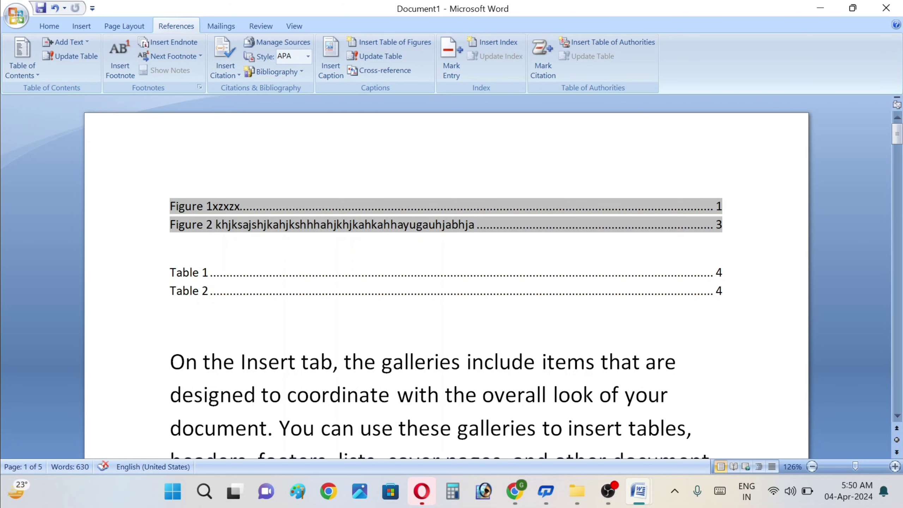
click(170, 243)
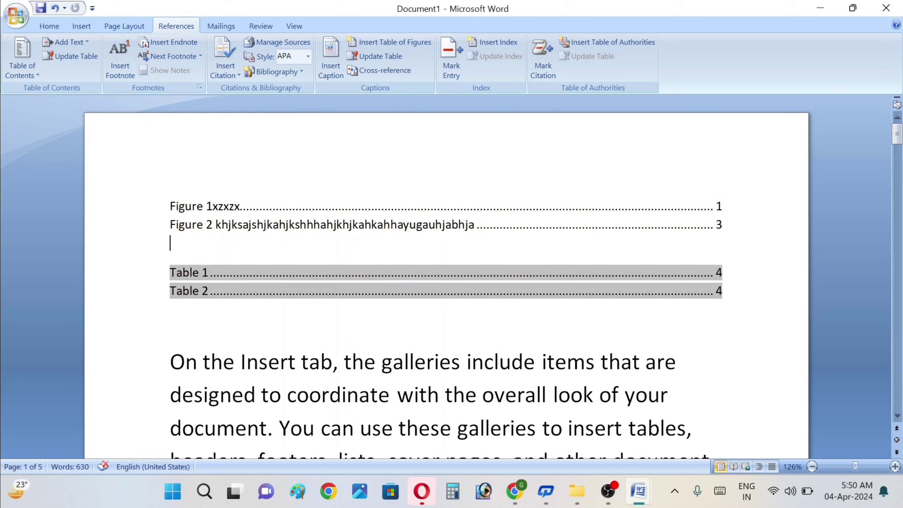
click(243, 224)
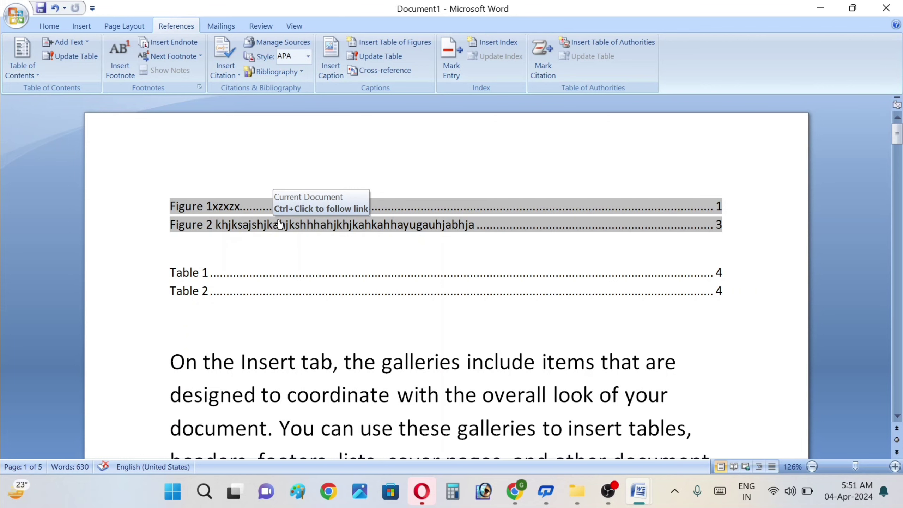
ctrl+click(280, 224)
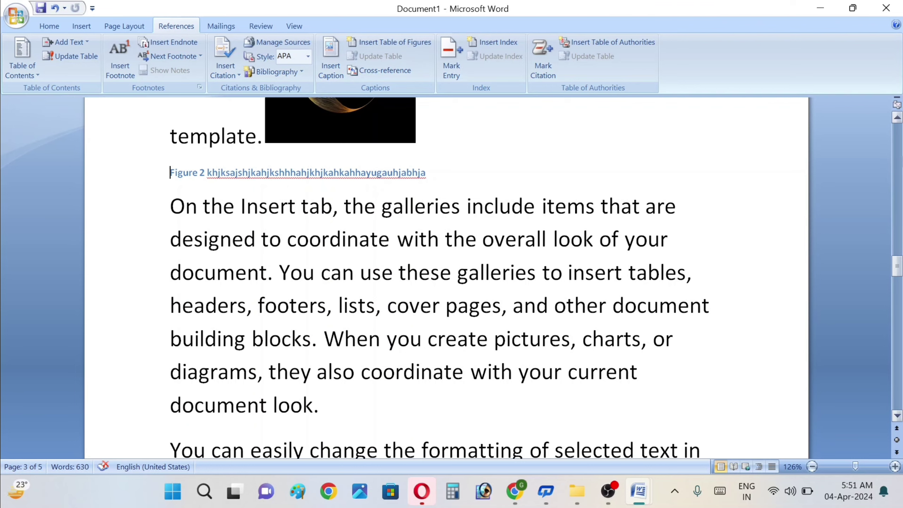
click(899, 139)
click(900, 139)
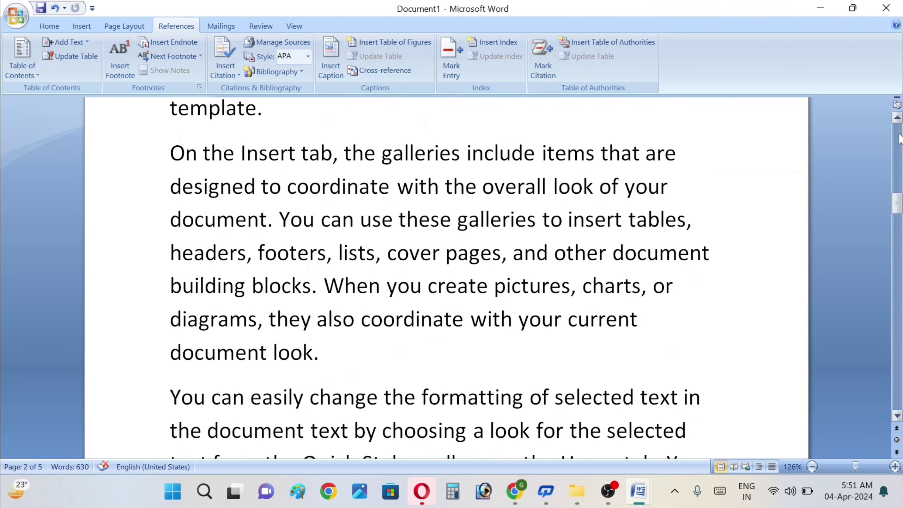
click(900, 138)
click(899, 138)
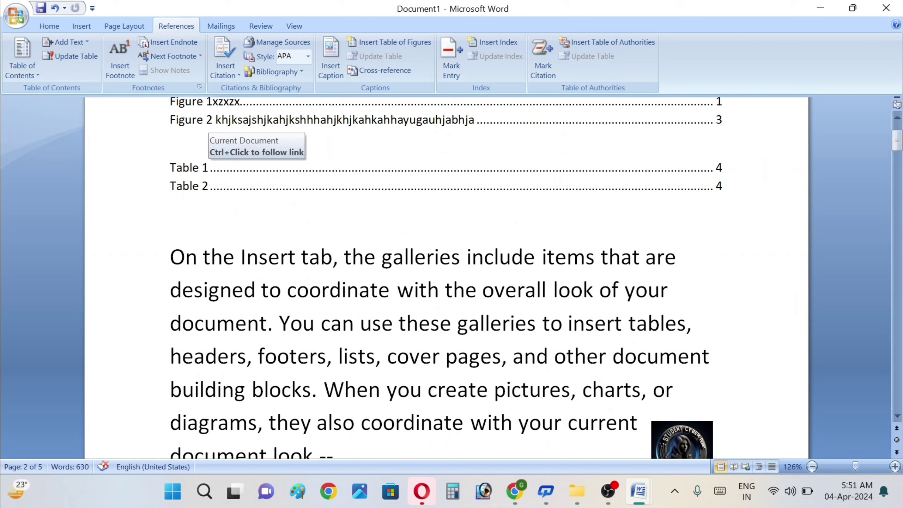
double_click(210, 171)
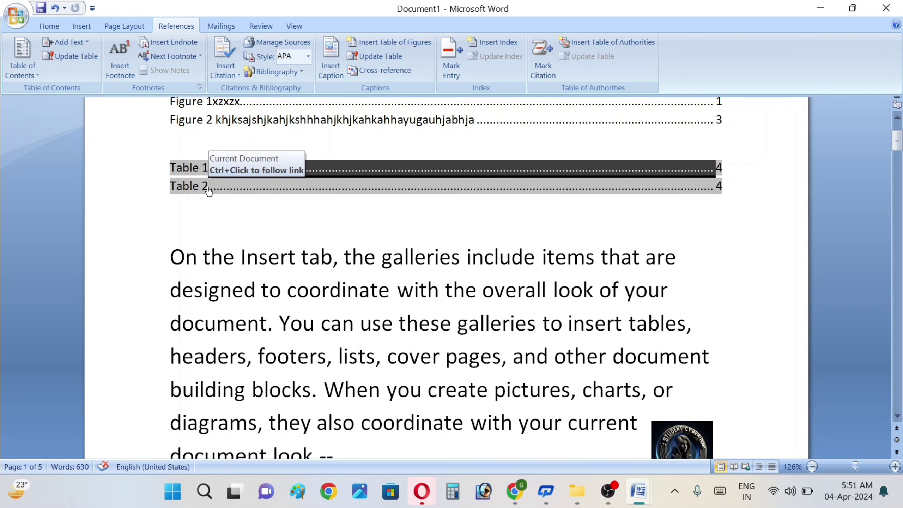
ctrl+click(208, 188)
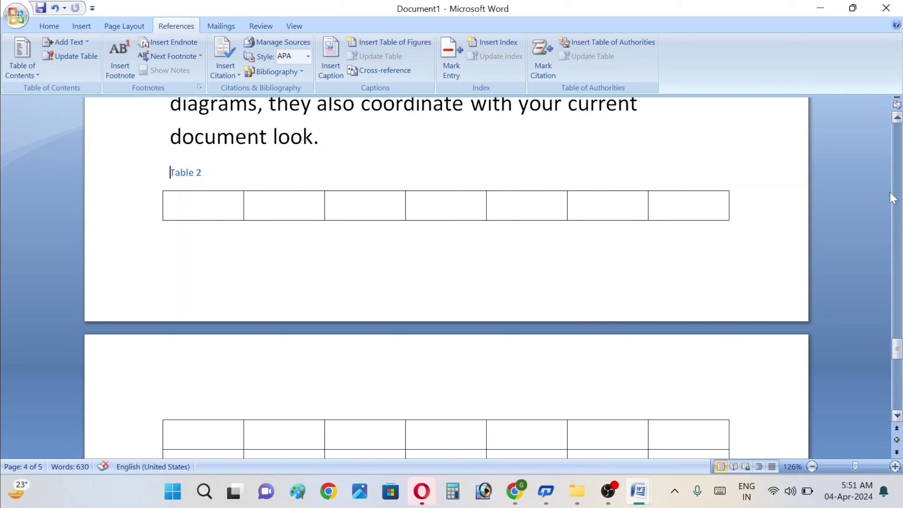
scroll(446, 278, up, 10)
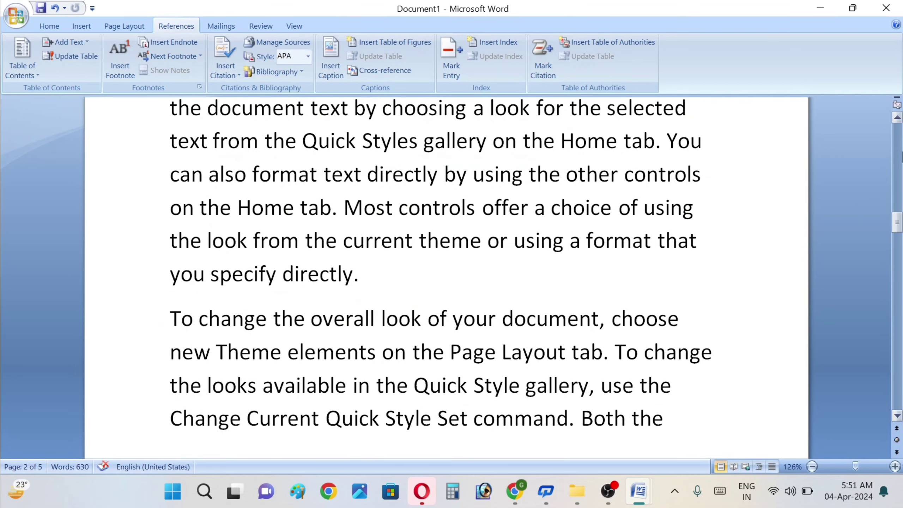
key(ctrl+Home)
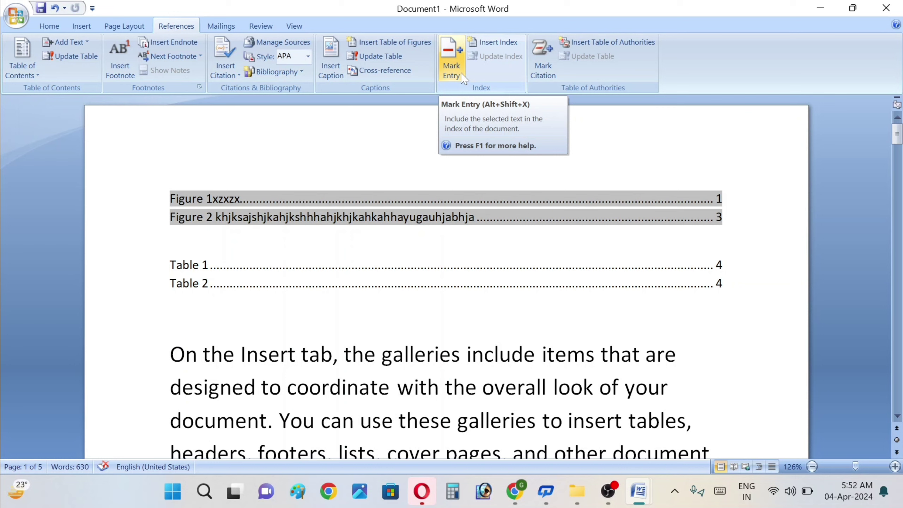
Step: Arm the yellow Text Highlight Color tool from the Home ribbon
click(40, 26)
click(224, 74)
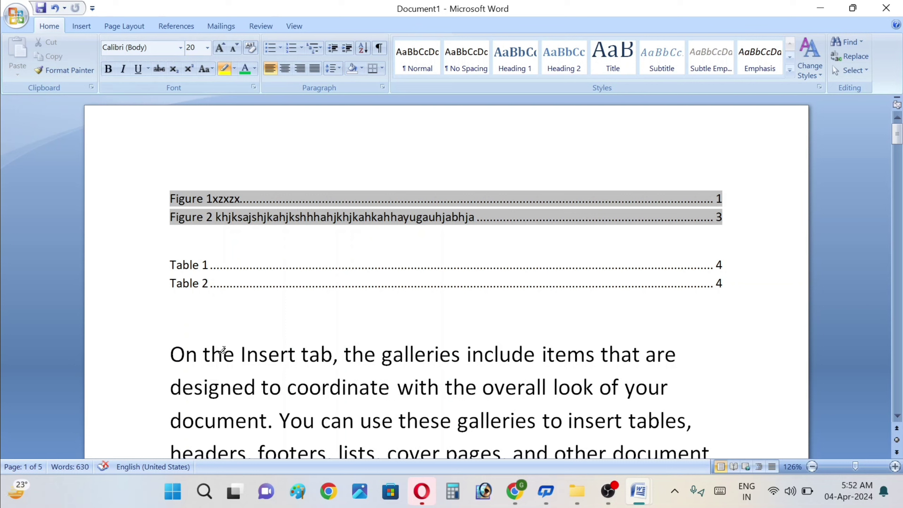
Step: Highlight 'On the Insert tab, the galleries' and 'pages, and other document' in yellow
drag(172, 352, 460, 355)
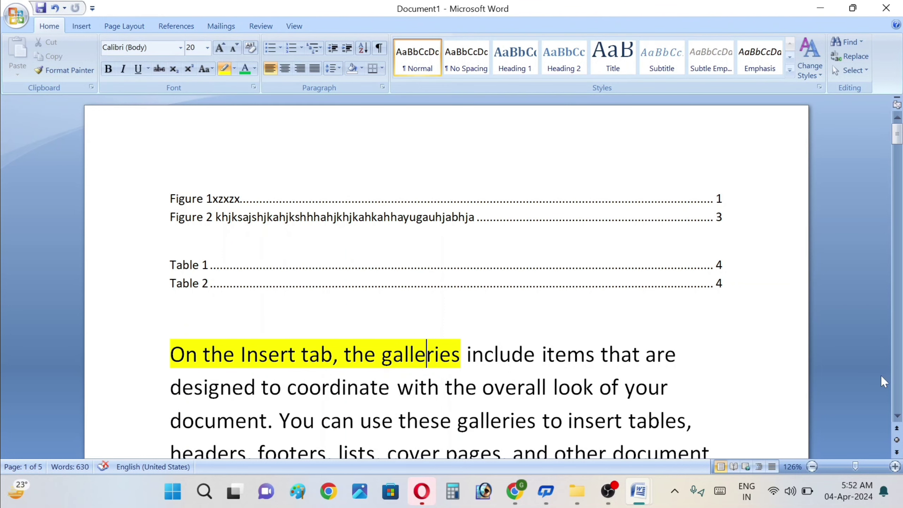
click(897, 414)
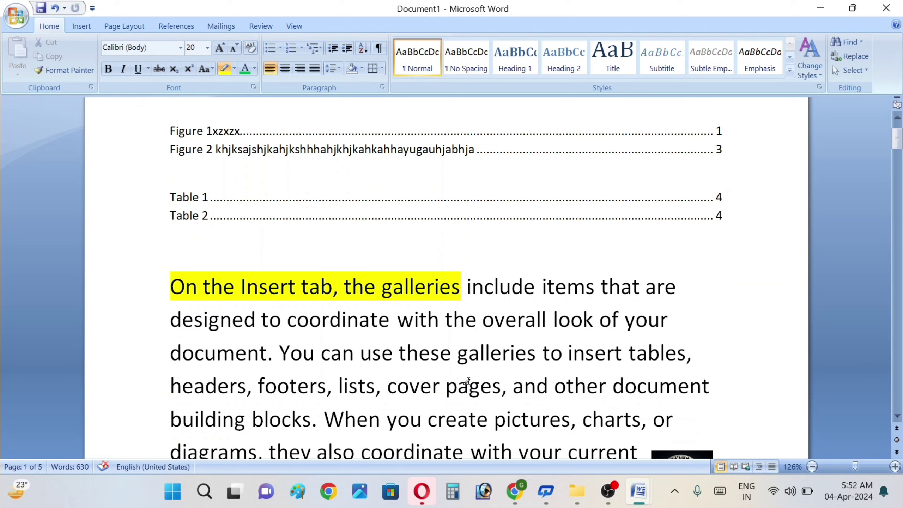
drag(456, 384, 635, 398)
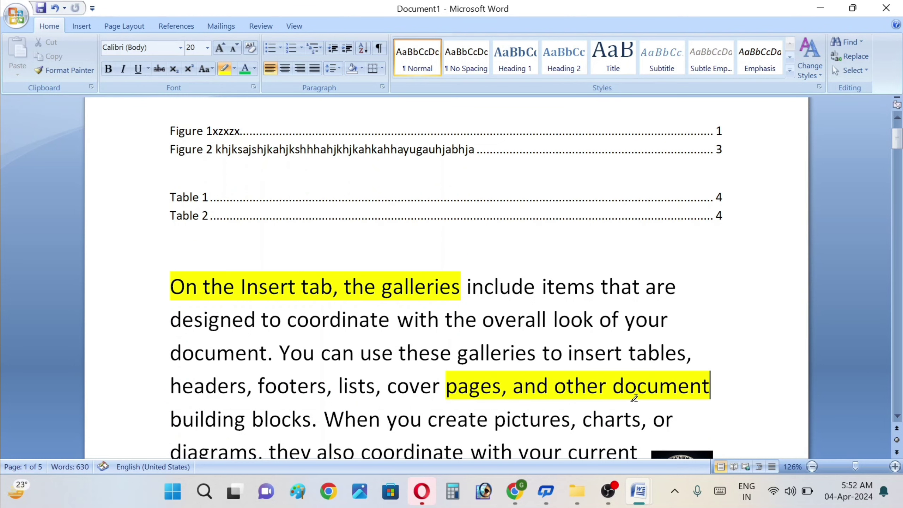
click(172, 25)
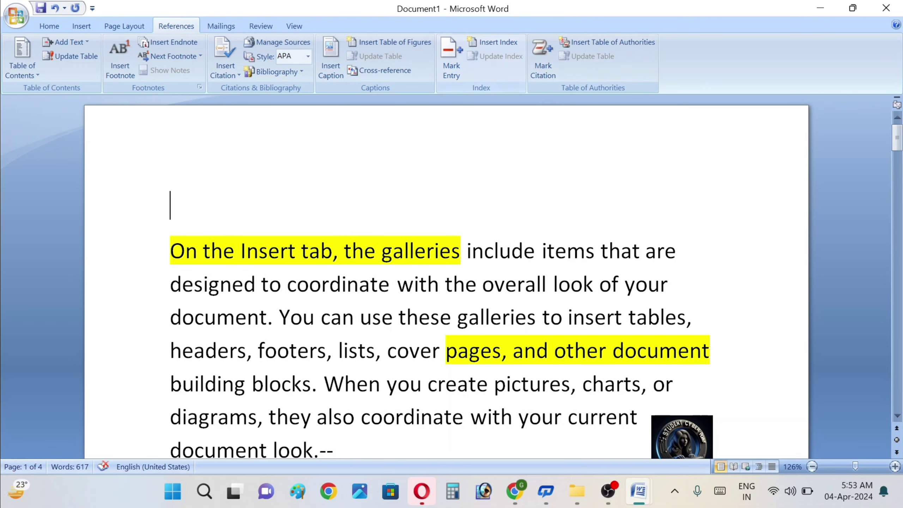
Step: Select 'When you create' and mark it twice as an index entry, adding two XE fields
click(451, 75)
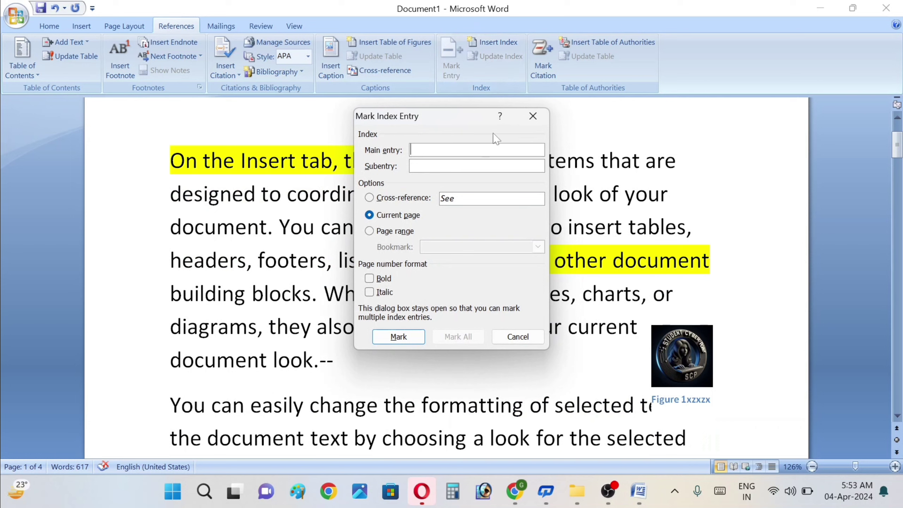
click(527, 119)
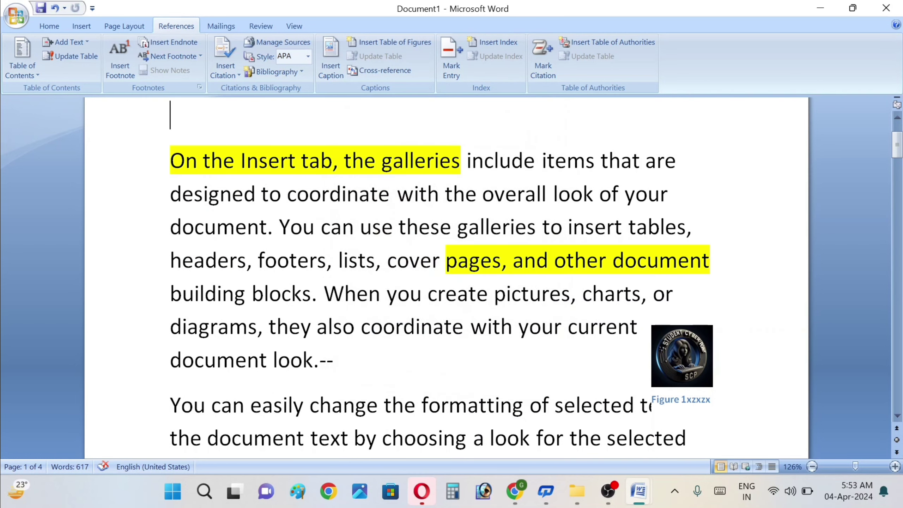
scroll(446, 277, up, 1)
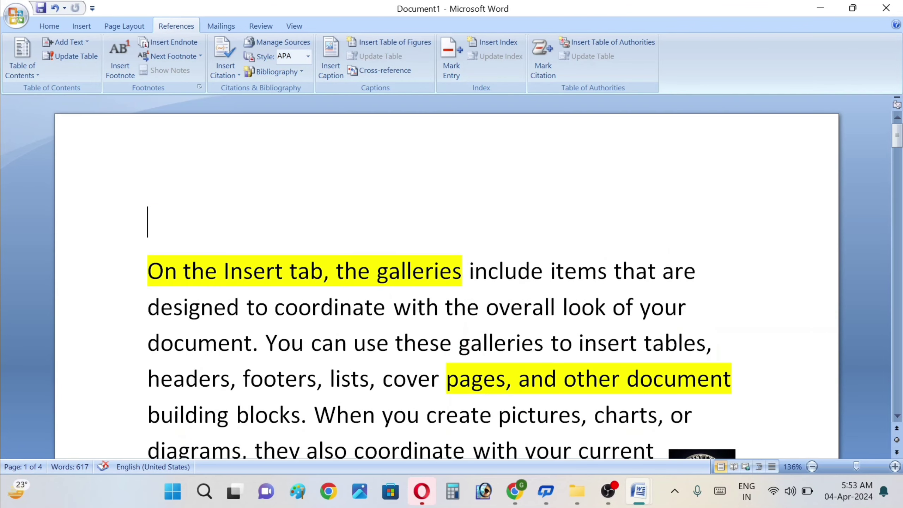
drag(314, 414, 462, 427)
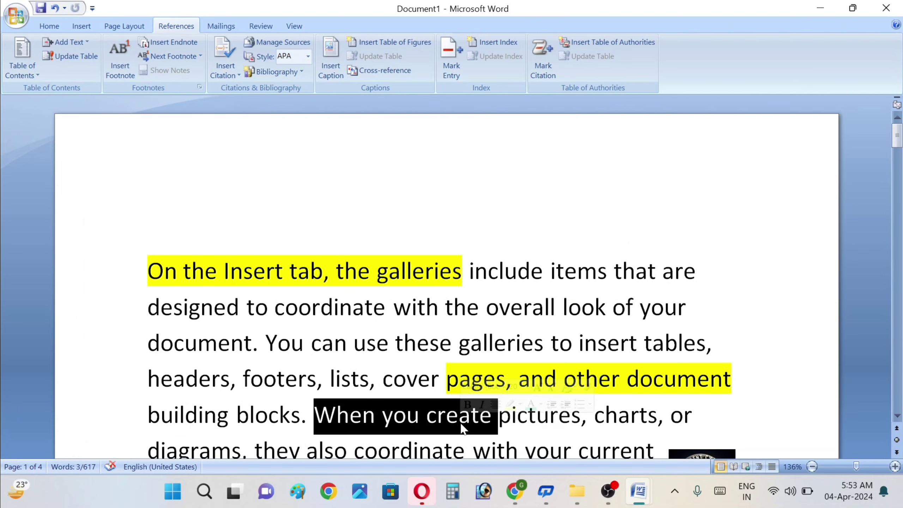
click(459, 67)
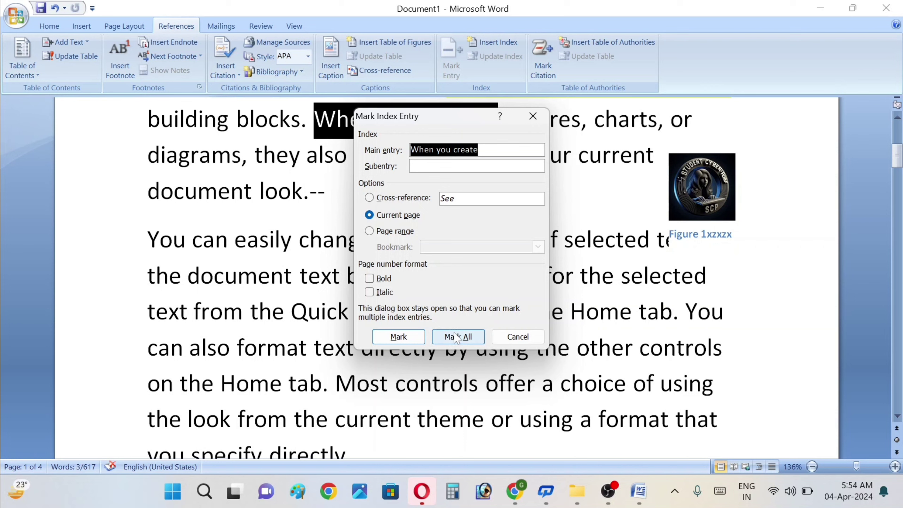
click(393, 339)
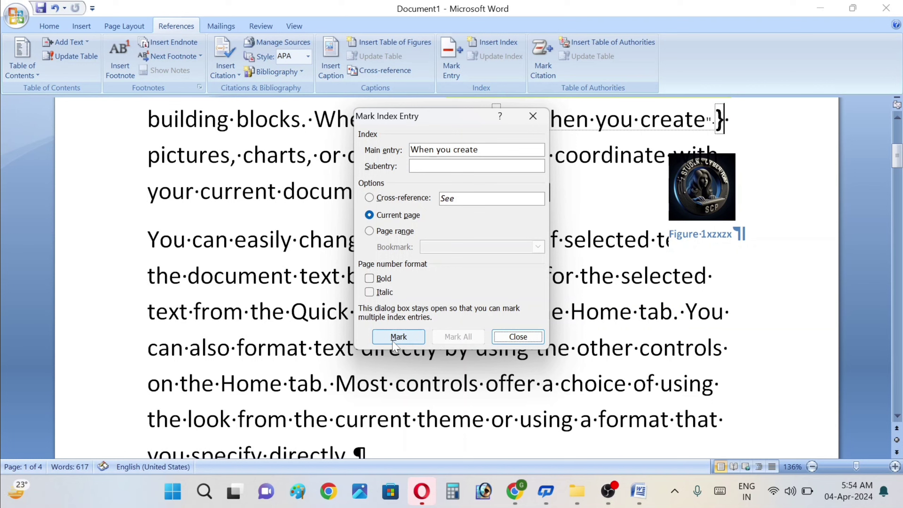
click(395, 339)
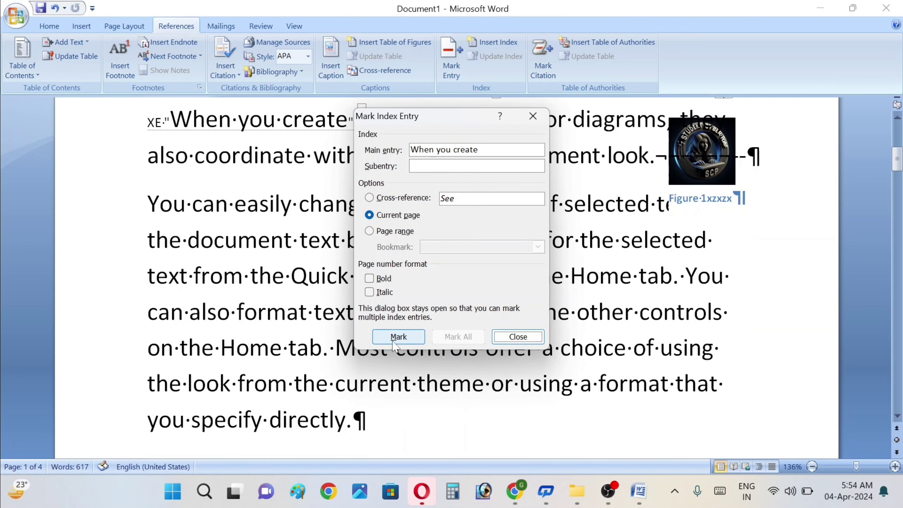
click(532, 116)
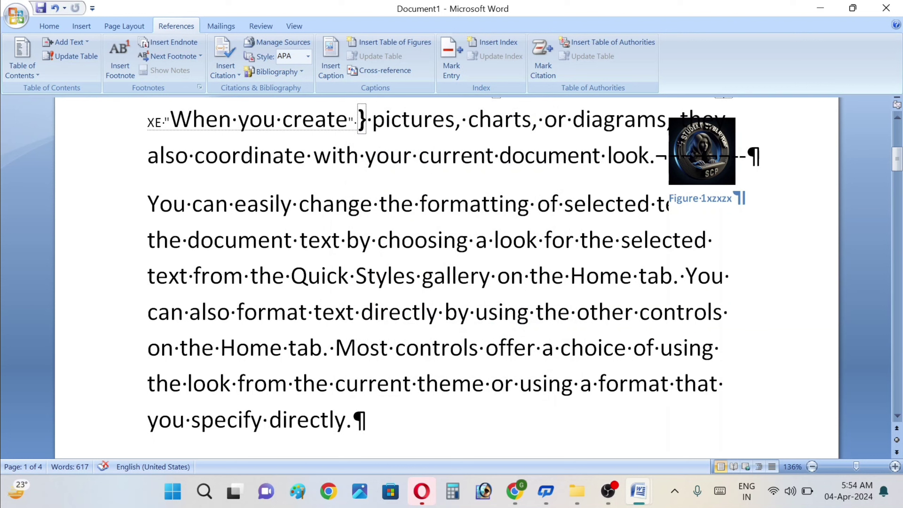
Step: Select 'change the formatting' and mark it as an index entry
click(299, 204)
key(ctrl+shift+Right)
key(ctrl+shift+Right)
key(ctrl+shift+Right)
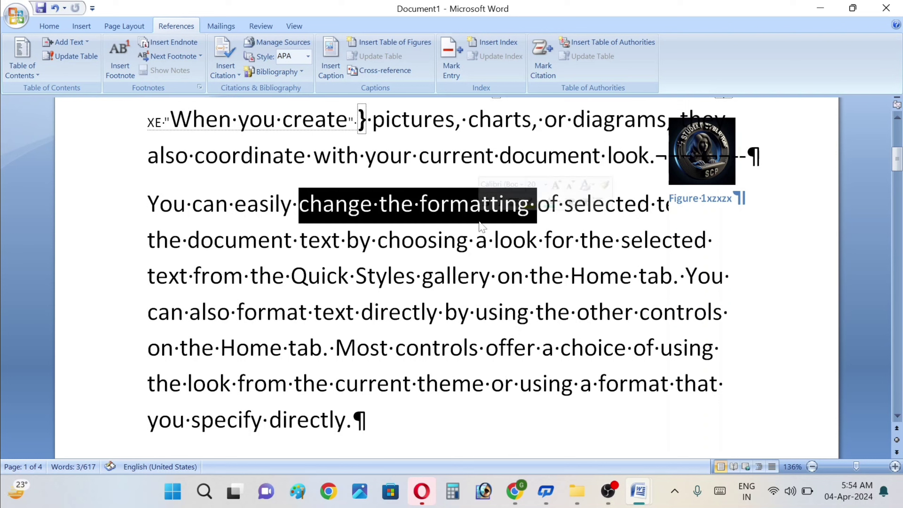
click(448, 71)
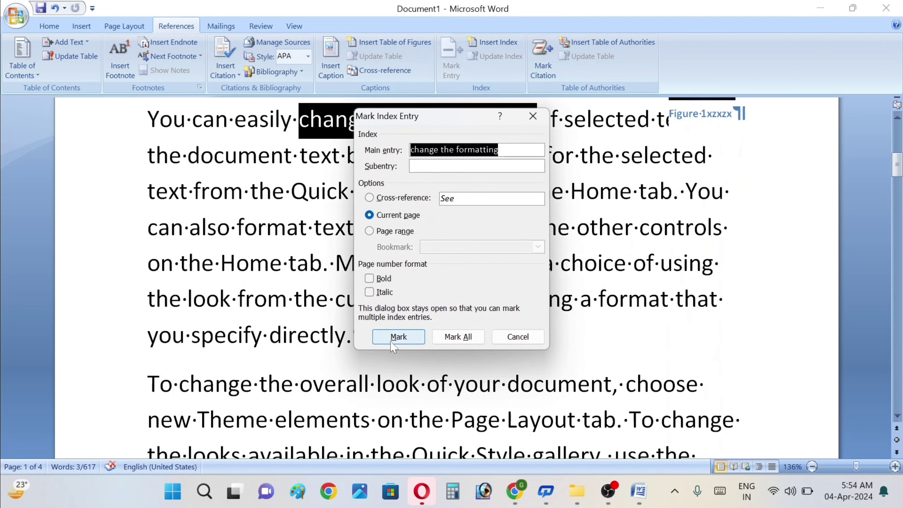
click(399, 338)
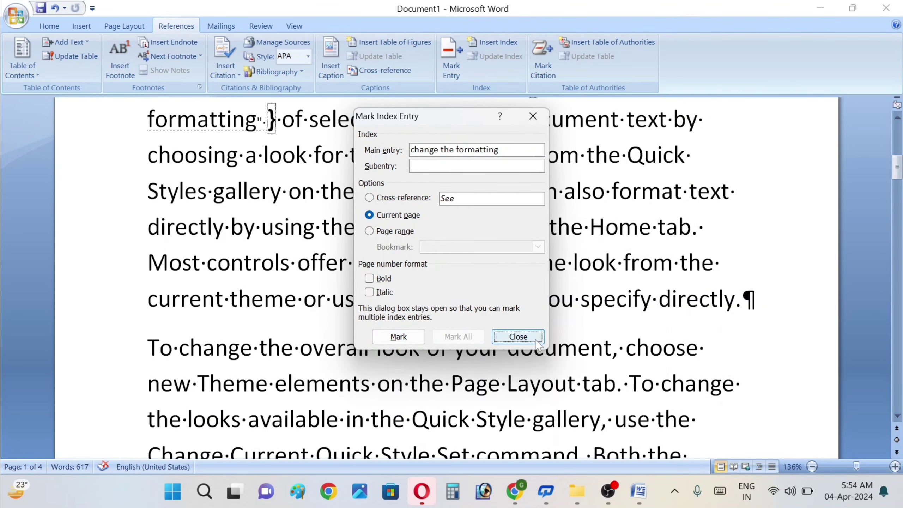
key(Escape)
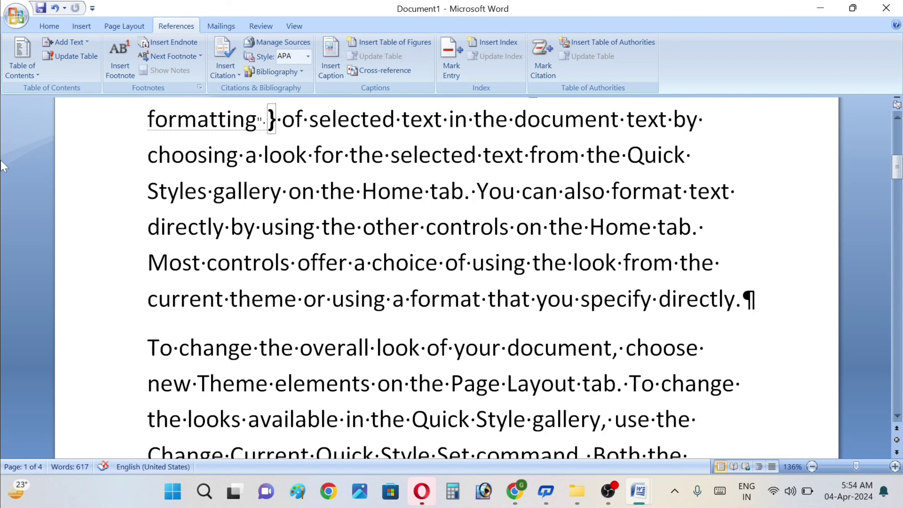
Step: Turn off Show/Hide ¶ to hide formatting marks and fields, then scroll to the top
click(50, 27)
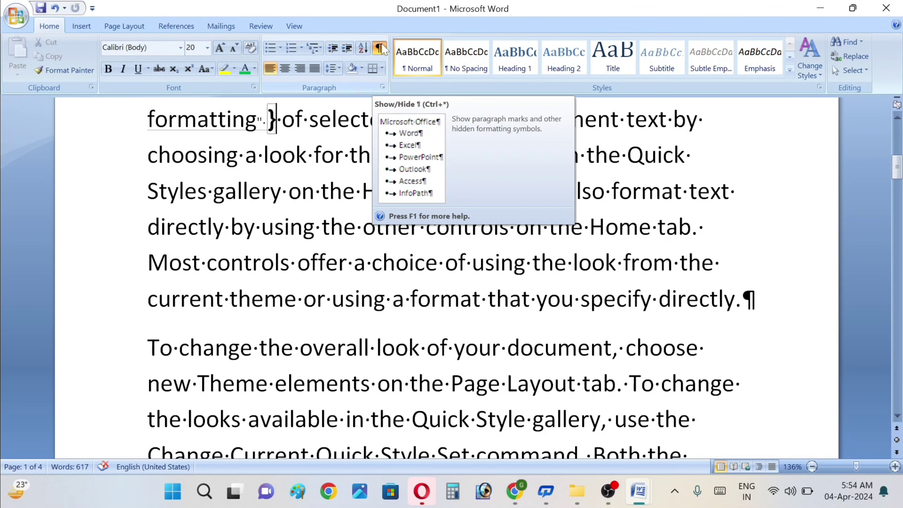
click(381, 44)
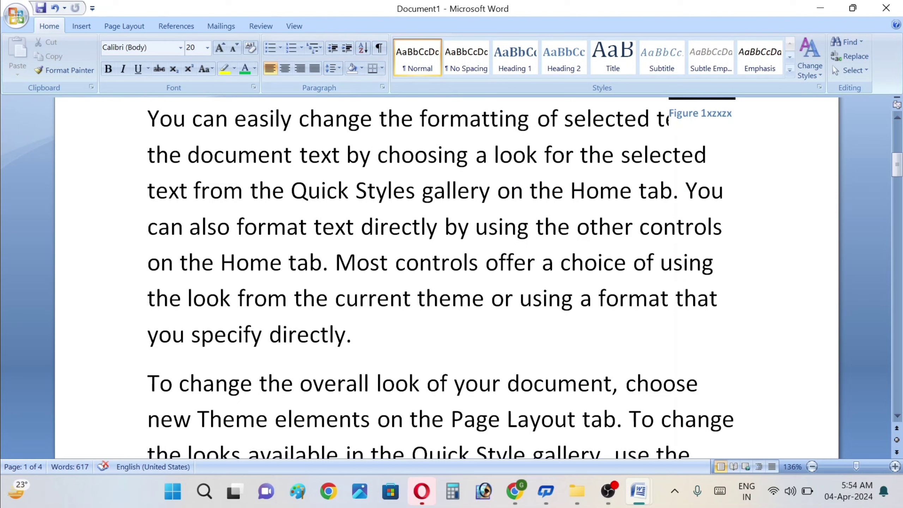
drag(898, 165, 897, 141)
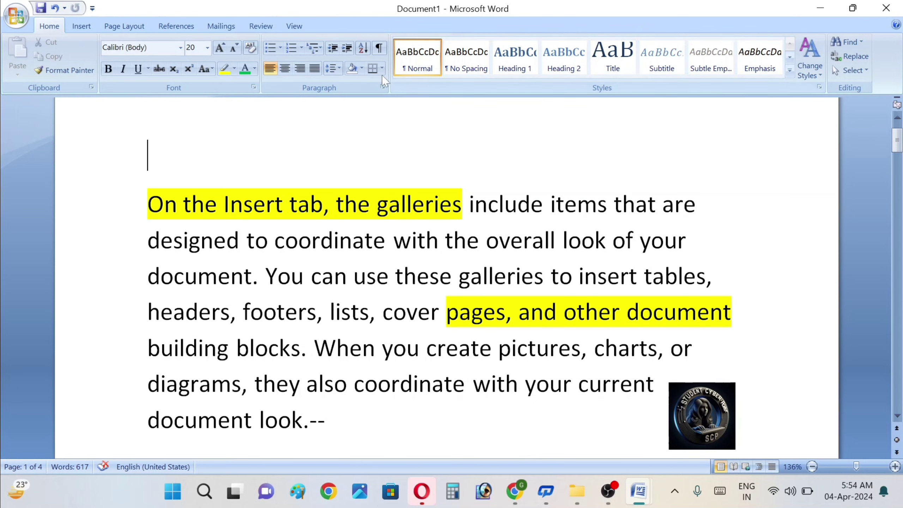
Step: Insert an XE index field with main entry 'when you creat' at the document top
click(188, 28)
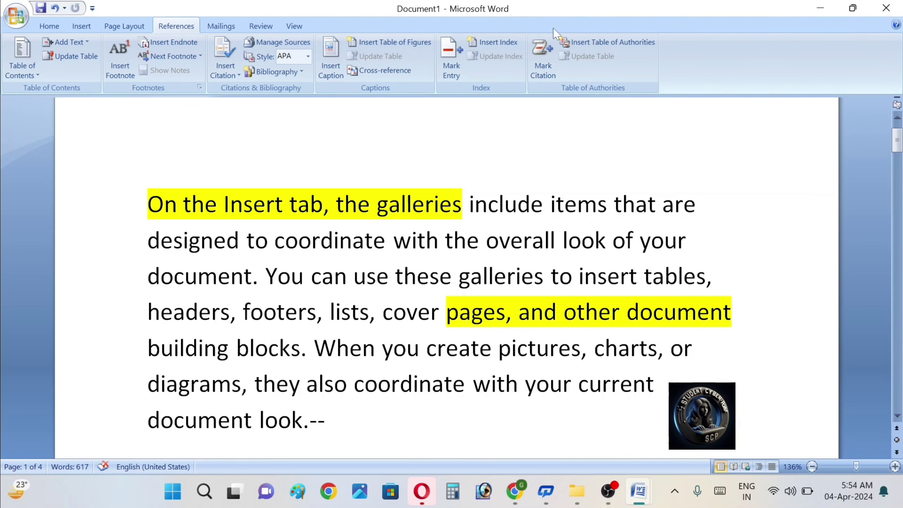
click(511, 44)
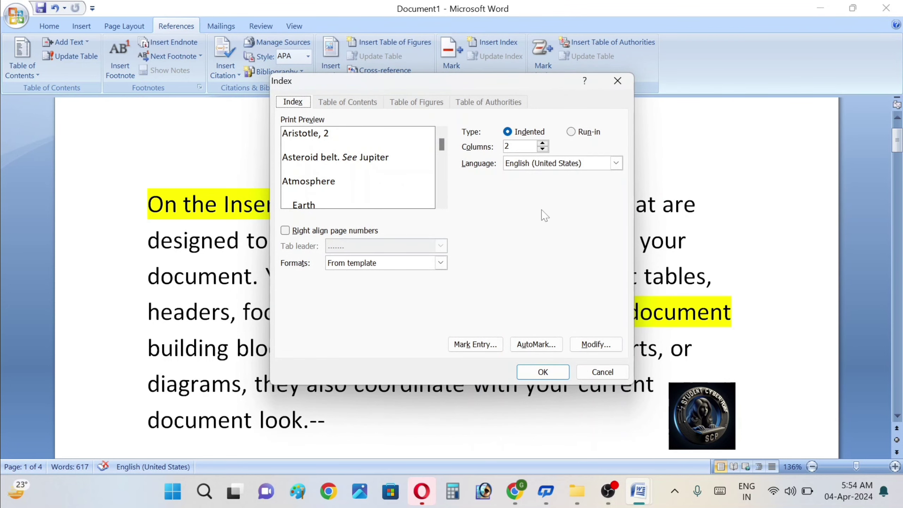
click(492, 346)
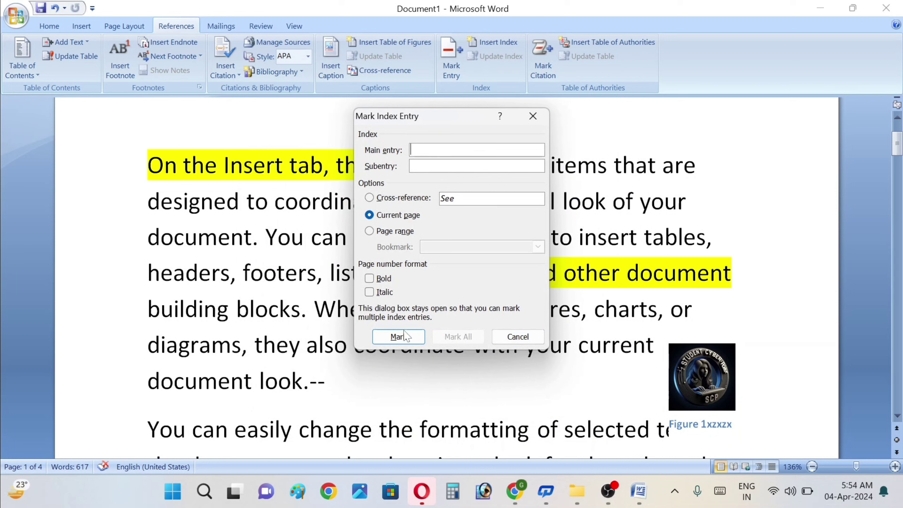
text(when you c)
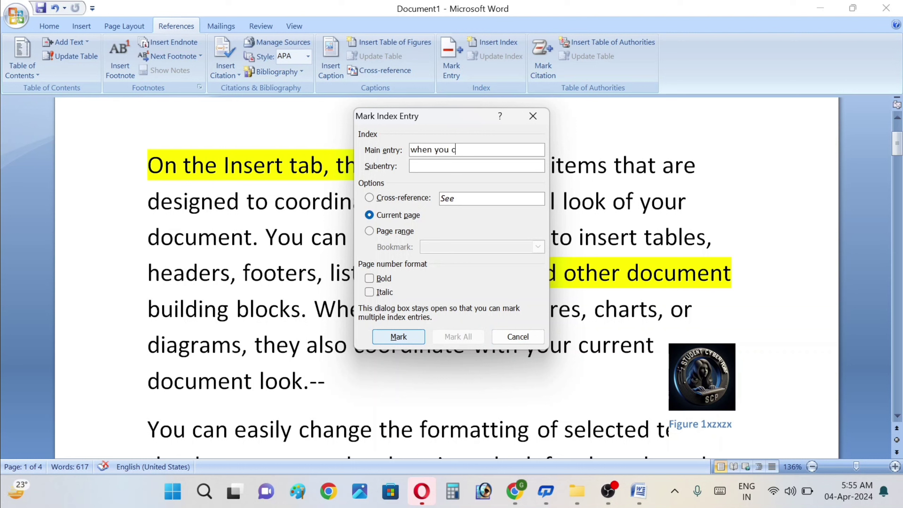
text(reat)
click(408, 339)
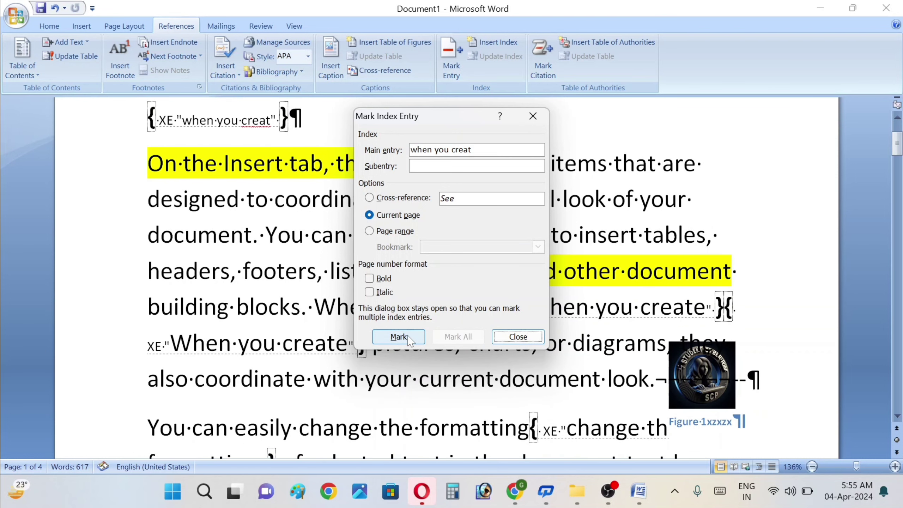
click(290, 120)
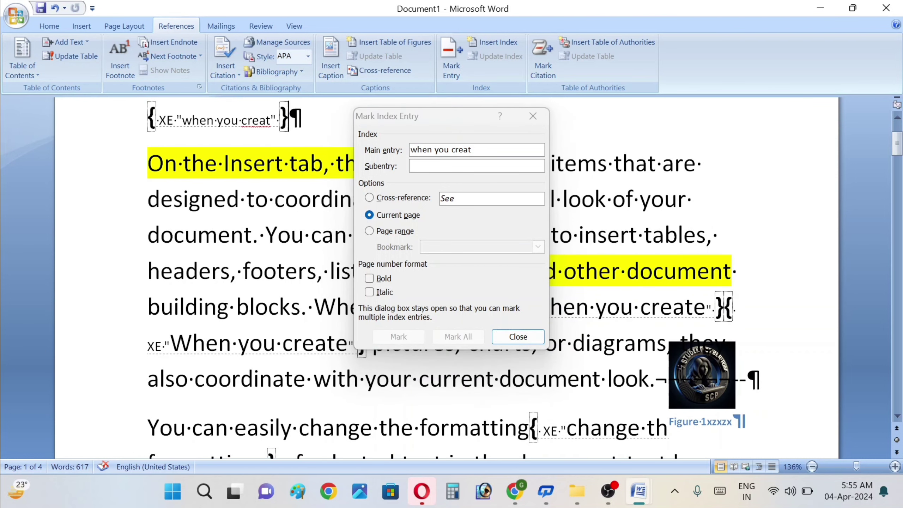
click(517, 337)
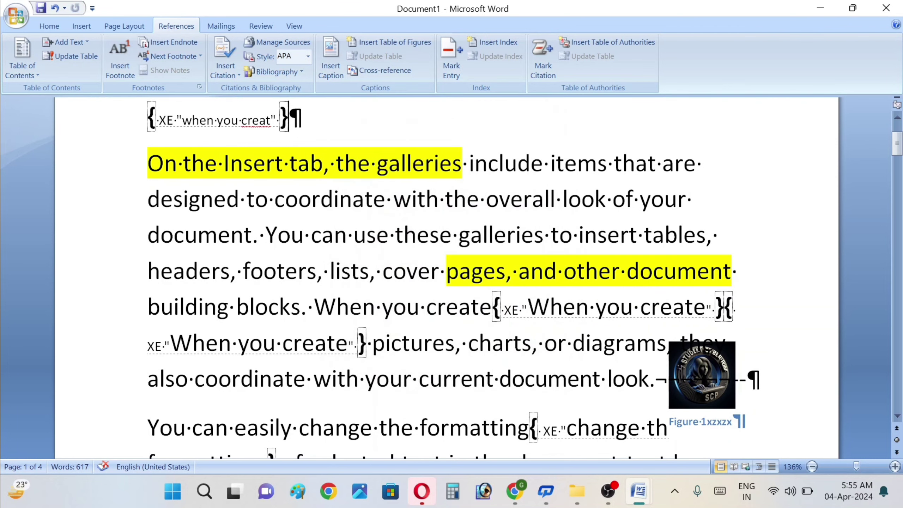
click(49, 26)
click(378, 48)
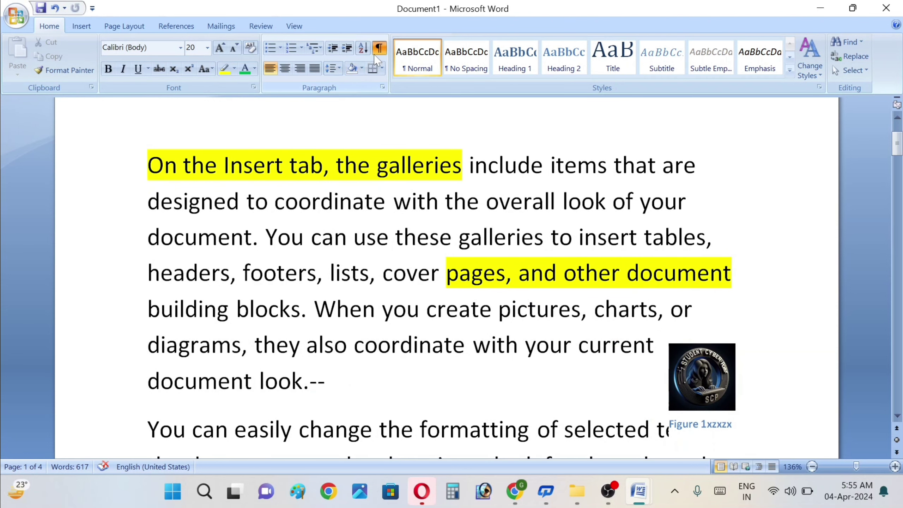
click(375, 53)
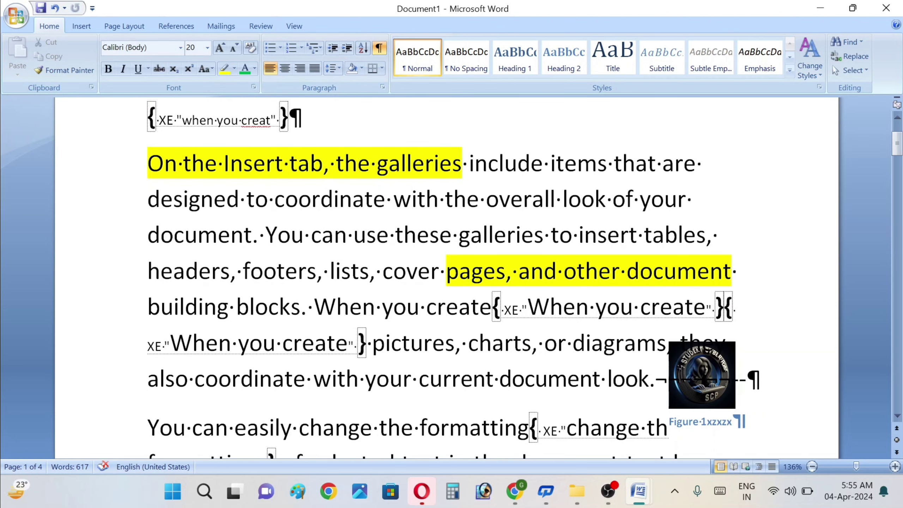
click(380, 47)
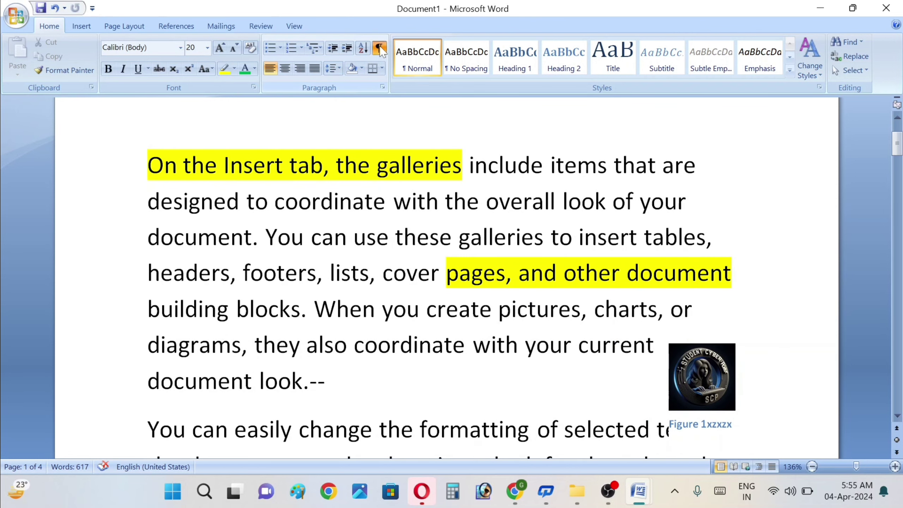
click(379, 48)
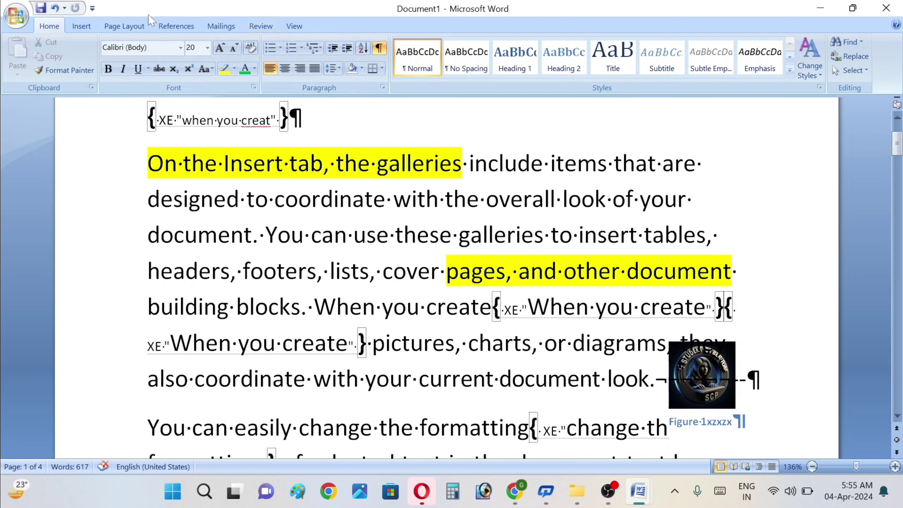
click(184, 29)
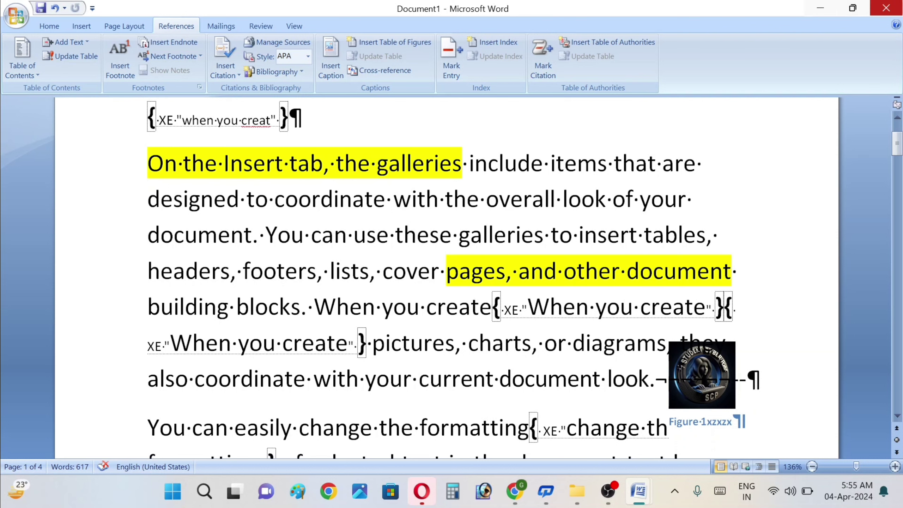
click(898, 415)
click(897, 416)
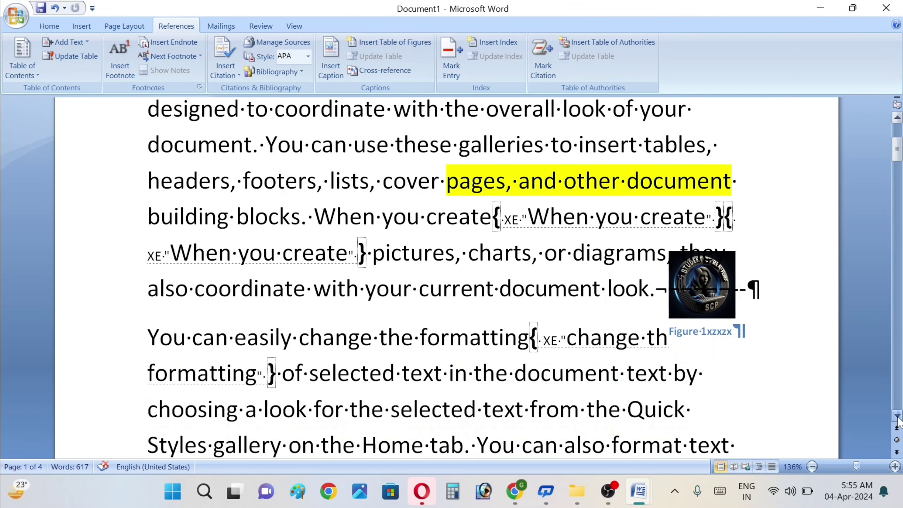
click(897, 416)
click(897, 416)
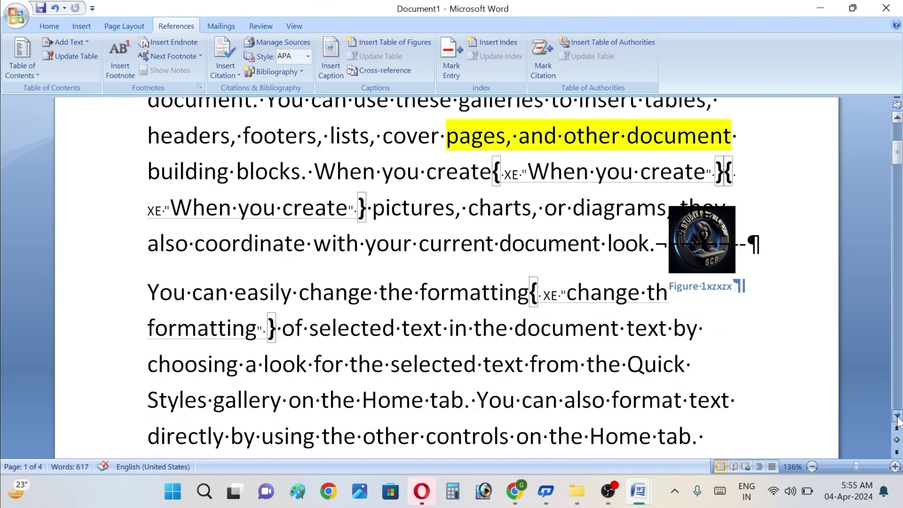